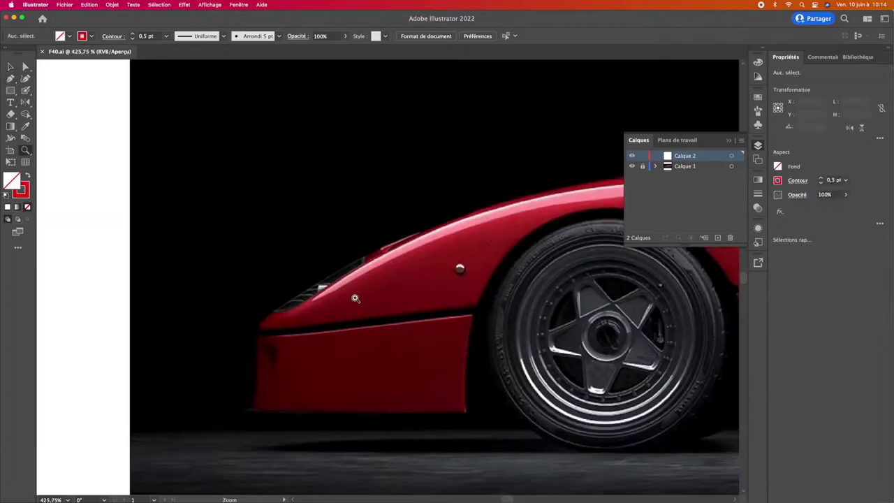
Step: End the current path and zoom in on the rear edge of the panel behind the front wheel
{"action": "key", "text": "Escape"}
{"action": "key", "text": "ctrl+plus"}
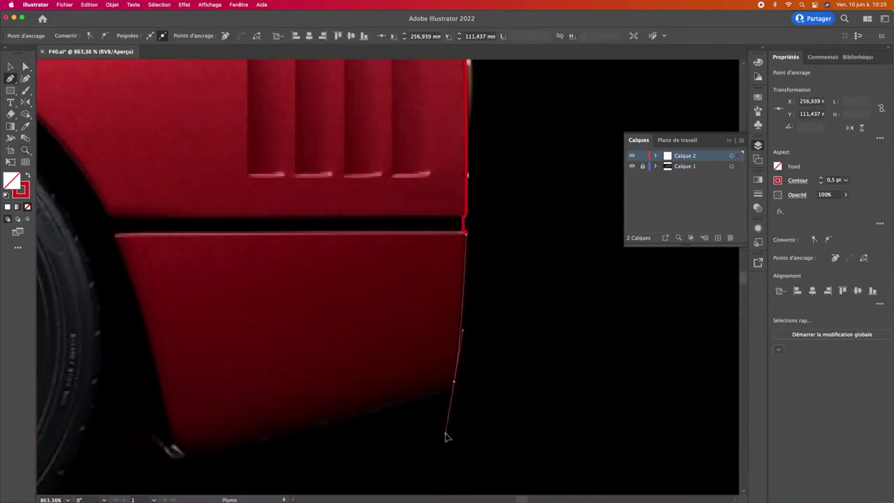
{"action": "scroll", "coordinate": [438, 380], "scroll_direction": "down", "scroll_amount": 5}
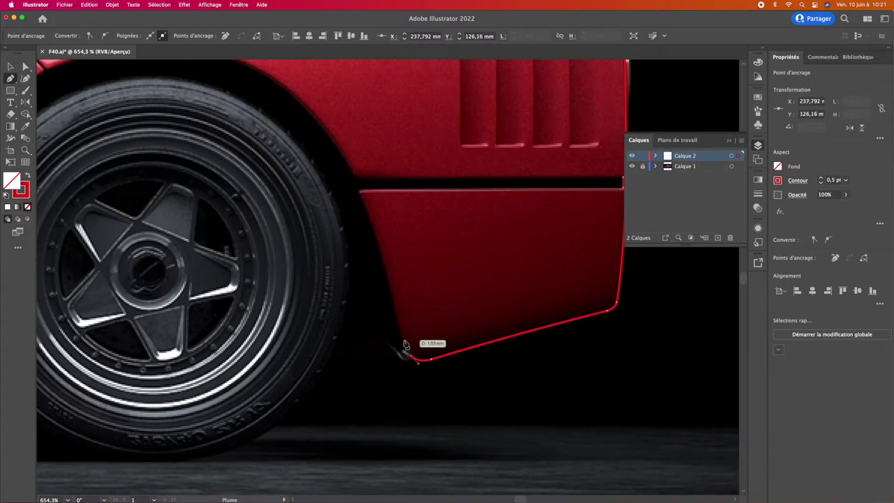
Step: Anchor the panel's lower rear corner, then use the Curvature tool along the wheel arch and sill
{"action": "left_click", "coordinate": [403, 357]}
{"action": "scroll", "coordinate": [314, 370], "scroll_direction": "left", "scroll_amount": 5}
{"action": "key", "text": "shift+grave"}
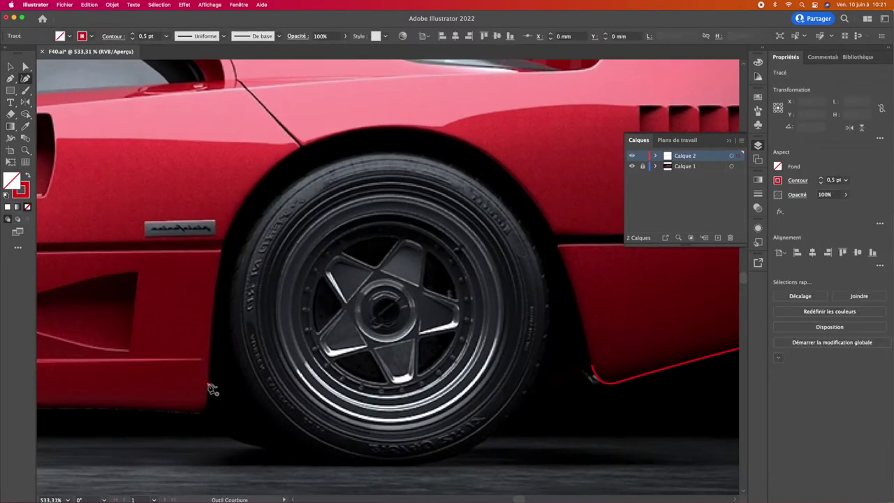
{"action": "scroll", "coordinate": [555, 236], "scroll_direction": "right", "scroll_amount": 5}
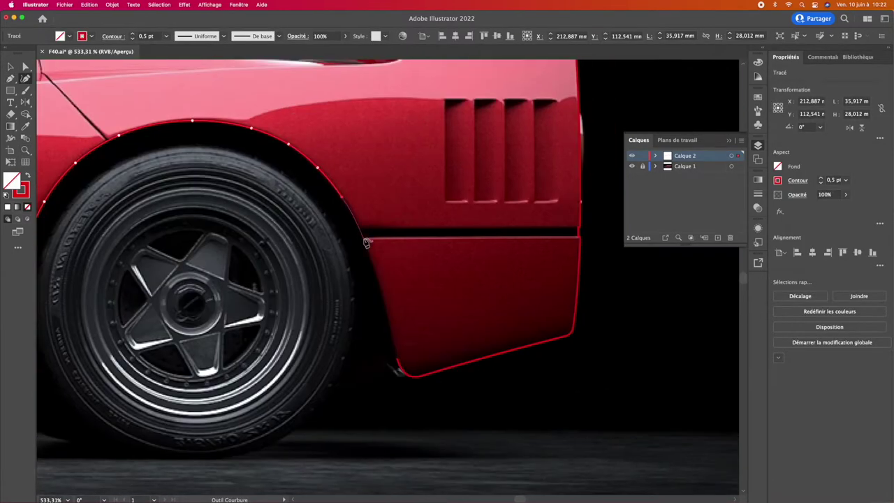
{"action": "scroll", "coordinate": [401, 350], "scroll_direction": "up", "scroll_amount": 5}
{"action": "scroll", "coordinate": [395, 352], "scroll_direction": "down", "scroll_amount": 5}
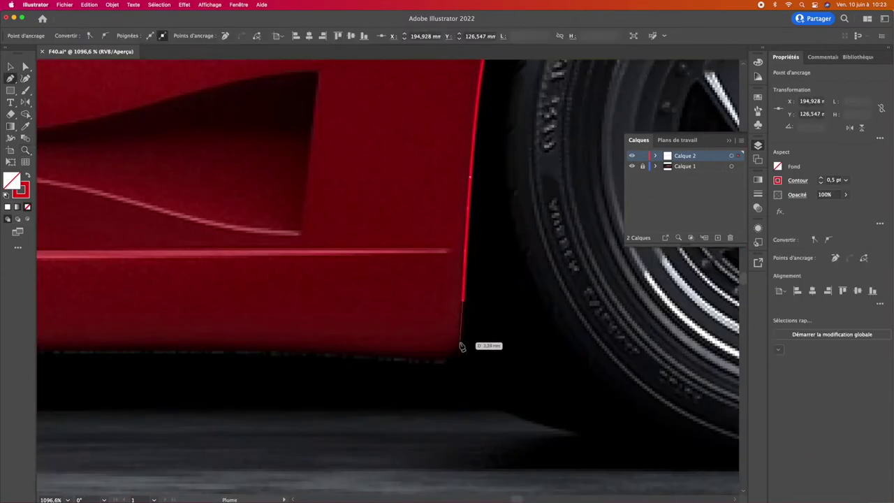
{"action": "scroll", "coordinate": [508, 354], "scroll_direction": "left", "scroll_amount": 5}
{"action": "scroll", "coordinate": [491, 339], "scroll_direction": "down", "scroll_amount": 5}
{"action": "scroll", "coordinate": [449, 343], "scroll_direction": "up", "scroll_amount": 5}
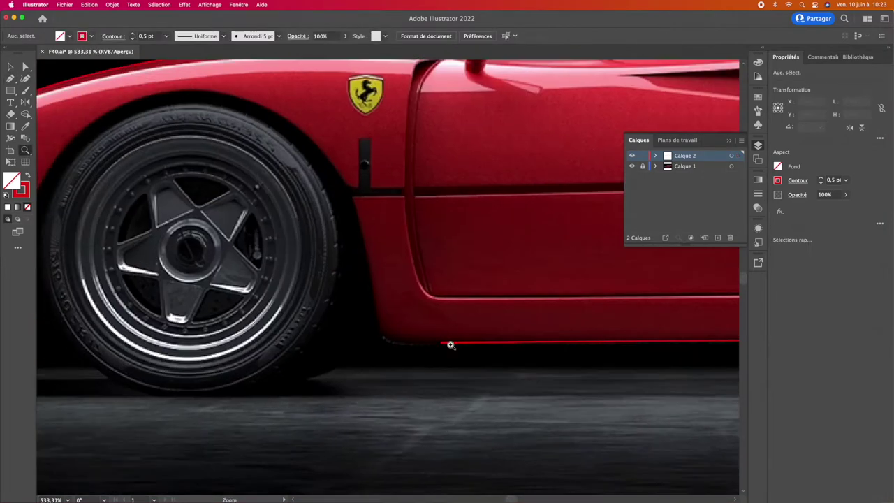
{"action": "scroll", "coordinate": [367, 346], "scroll_direction": "up", "scroll_amount": 3}
{"action": "scroll", "coordinate": [326, 285], "scroll_direction": "down", "scroll_amount": 3}
{"action": "scroll", "coordinate": [279, 307], "scroll_direction": "left", "scroll_amount": 5}
{"action": "key", "text": "shift+grave"}
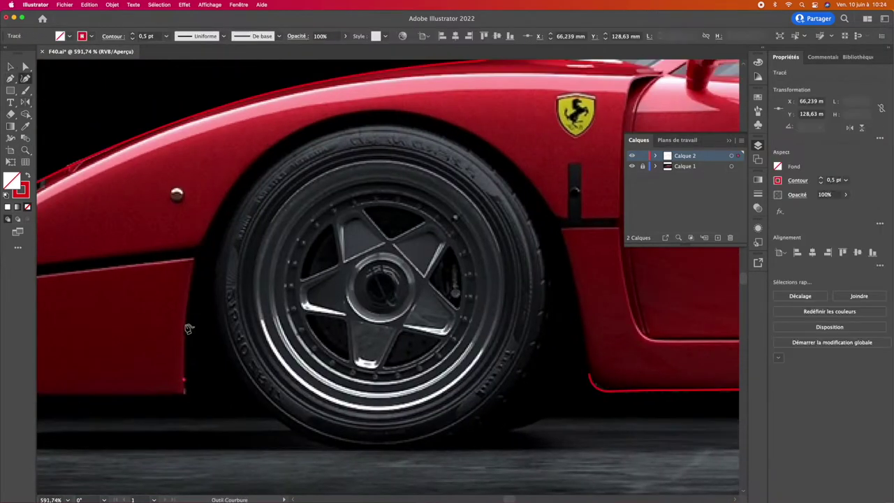
Step: Fix the curved segment with an anchor at the door's lower corner
{"action": "scroll", "coordinate": [581, 323], "scroll_direction": "up", "scroll_amount": 5}
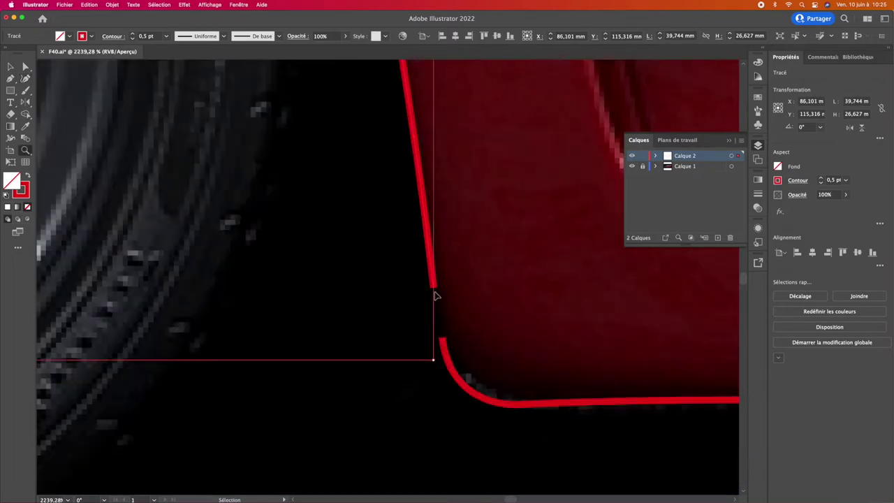
{"action": "left_click", "coordinate": [442, 320]}
{"action": "scroll", "coordinate": [442, 320], "scroll_direction": "down", "scroll_amount": 2}
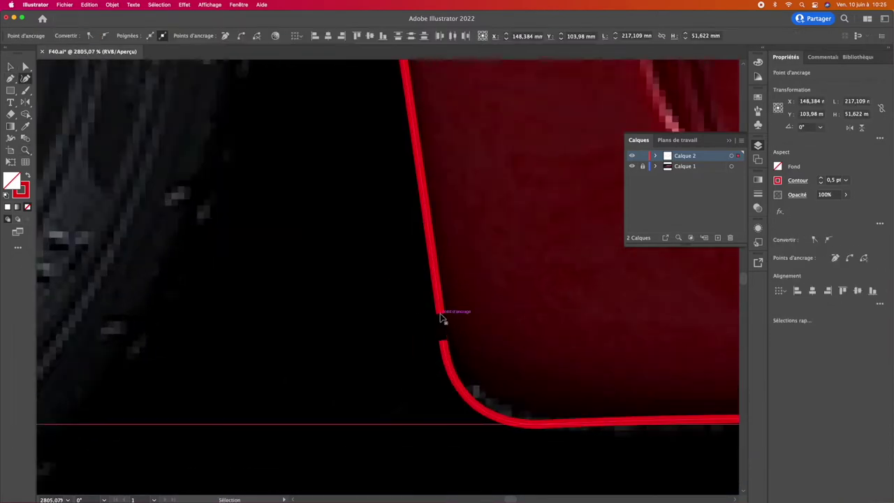
{"action": "scroll", "coordinate": [461, 349], "scroll_direction": "right", "scroll_amount": 10}
{"action": "scroll", "coordinate": [466, 384], "scroll_direction": "down", "scroll_amount": 2}
{"action": "scroll", "coordinate": [455, 365], "scroll_direction": "left", "scroll_amount": 5}
Step: Add anchors along the bumper's bottom edge and round its front lower corner
{"action": "left_click", "coordinate": [110, 379]}
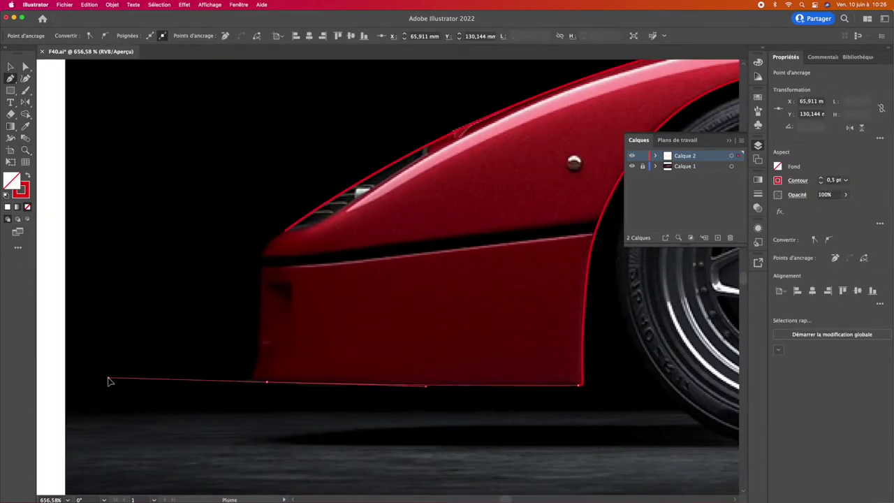
{"action": "scroll", "coordinate": [233, 374], "scroll_direction": "up", "scroll_amount": 3}
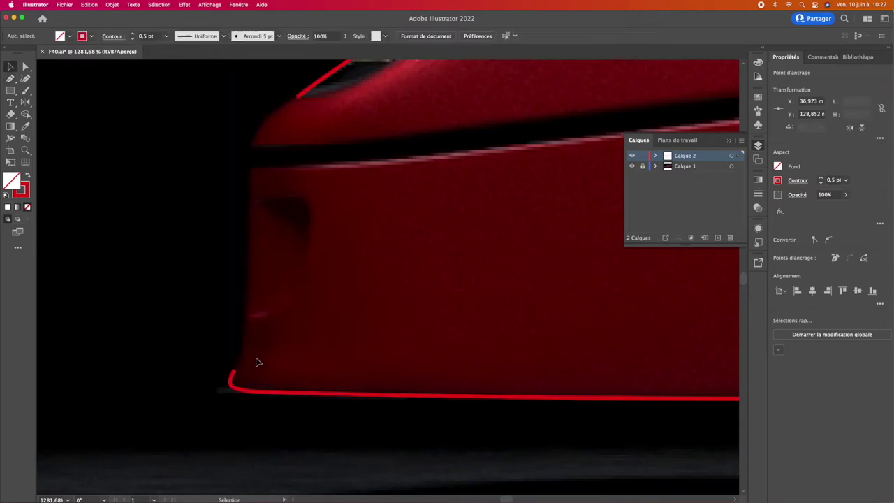
{"action": "left_click", "coordinate": [244, 353]}
{"action": "scroll", "coordinate": [270, 270], "scroll_direction": "down", "scroll_amount": 2}
{"action": "scroll", "coordinate": [277, 273], "scroll_direction": "up", "scroll_amount": 3}
Step: Trace up the nose's front edge to its upper corner and deselect the finished path
{"action": "left_click", "coordinate": [277, 274]}
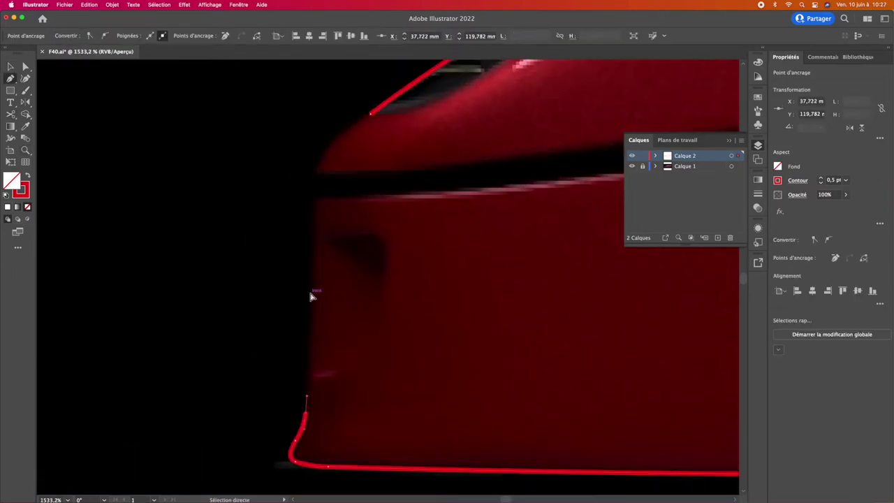
{"action": "scroll", "coordinate": [311, 356], "scroll_direction": "down", "scroll_amount": 1}
{"action": "left_click", "coordinate": [314, 225]}
{"action": "scroll", "coordinate": [319, 227], "scroll_direction": "up", "scroll_amount": 2}
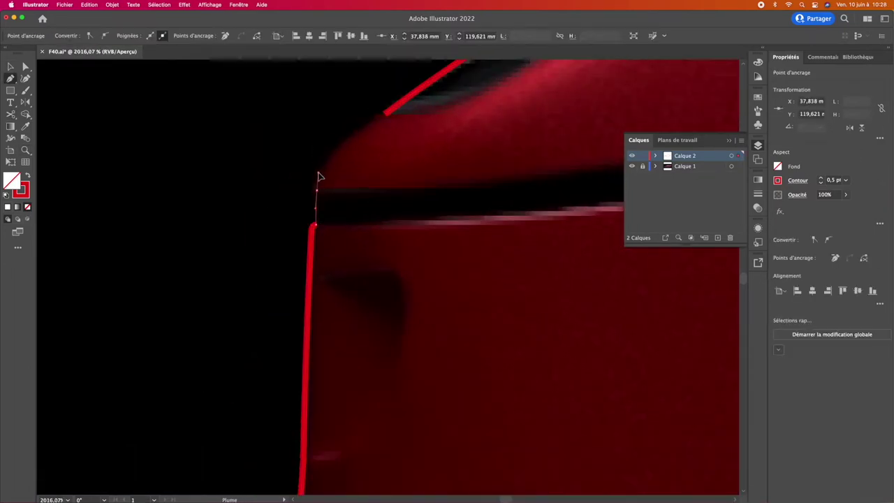
{"action": "scroll", "coordinate": [318, 176], "scroll_direction": "down", "scroll_amount": 1}
{"action": "left_click", "coordinate": [329, 259]}
{"action": "key", "text": "ctrl+shift+a"}
{"action": "scroll", "coordinate": [453, 347], "scroll_direction": "down", "scroll_amount": 3}
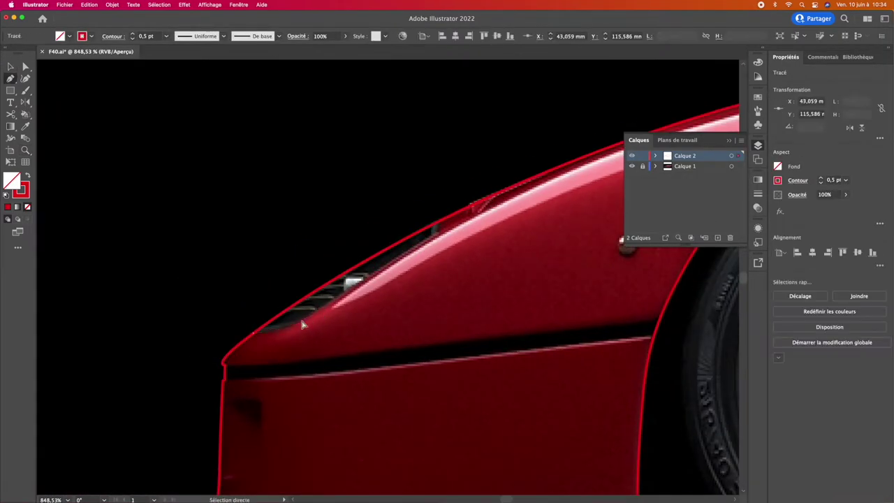
Step: Draw the first small vent slat shape with the Pen tool
{"action": "key", "text": "p"}
{"action": "scroll", "coordinate": [301, 318], "scroll_direction": "right", "scroll_amount": 3}
{"action": "scroll", "coordinate": [361, 249], "scroll_direction": "up", "scroll_amount": 2}
{"action": "scroll", "coordinate": [357, 273], "scroll_direction": "down", "scroll_amount": 3}
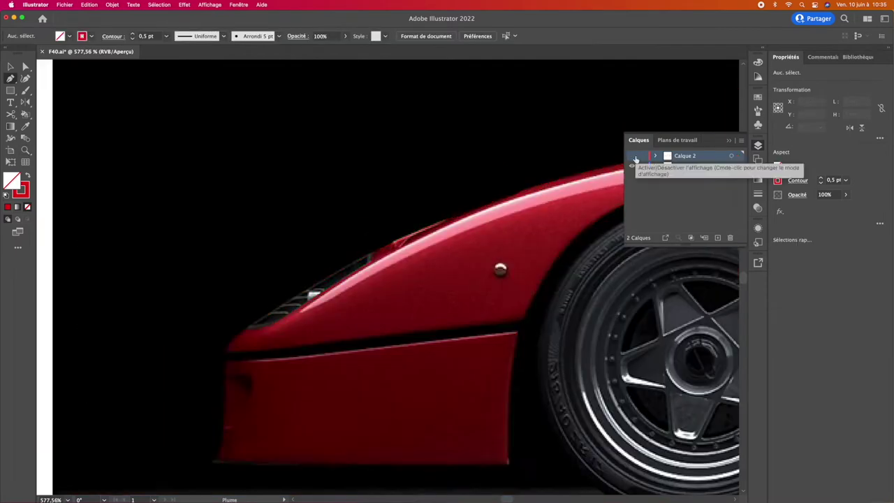
{"action": "scroll", "coordinate": [351, 293], "scroll_direction": "up", "scroll_amount": 4}
{"action": "scroll", "coordinate": [380, 255], "scroll_direction": "left", "scroll_amount": 5}
{"action": "scroll", "coordinate": [349, 279], "scroll_direction": "down", "scroll_amount": 3}
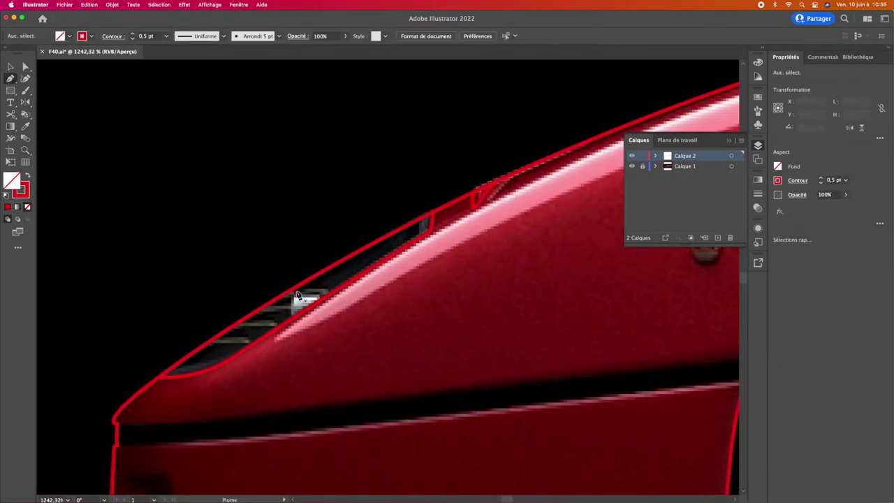
{"action": "left_click", "coordinate": [297, 295]}
{"action": "scroll", "coordinate": [295, 300], "scroll_direction": "up", "scroll_amount": 2}
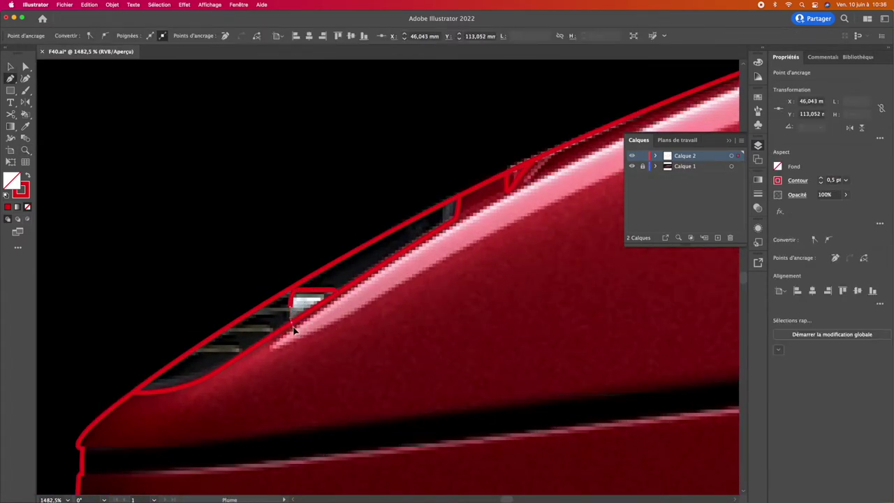
{"action": "left_click", "coordinate": [293, 330]}
Step: Stretch the slat shape out to the vent's edge with the Selection tool
{"action": "scroll", "coordinate": [293, 331], "scroll_direction": "down", "scroll_amount": 3}
{"action": "scroll", "coordinate": [377, 307], "scroll_direction": "up", "scroll_amount": 4}
{"action": "key", "text": "v"}
{"action": "left_click_drag", "start_coordinate": [335, 329], "coordinate": [352, 329]}
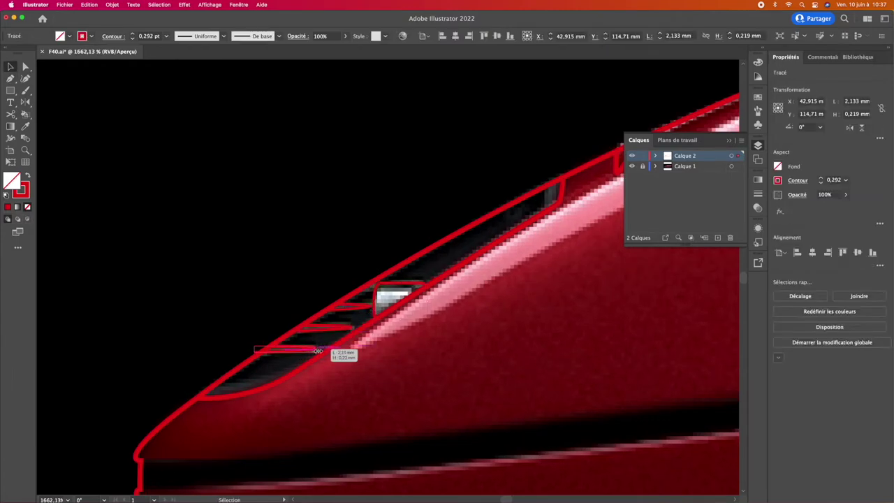
{"action": "scroll", "coordinate": [301, 329], "scroll_direction": "up", "scroll_amount": 4}
{"action": "scroll", "coordinate": [297, 277], "scroll_direction": "down", "scroll_amount": 5}
{"action": "scroll", "coordinate": [367, 366], "scroll_direction": "up", "scroll_amount": 1}
Step: Start the next vent slat outline with the Pen tool
{"action": "key", "text": "p"}
{"action": "scroll", "coordinate": [405, 314], "scroll_direction": "up", "scroll_amount": 3}
{"action": "left_click", "coordinate": [419, 295]}
{"action": "scroll", "coordinate": [419, 295], "scroll_direction": "down", "scroll_amount": 5}
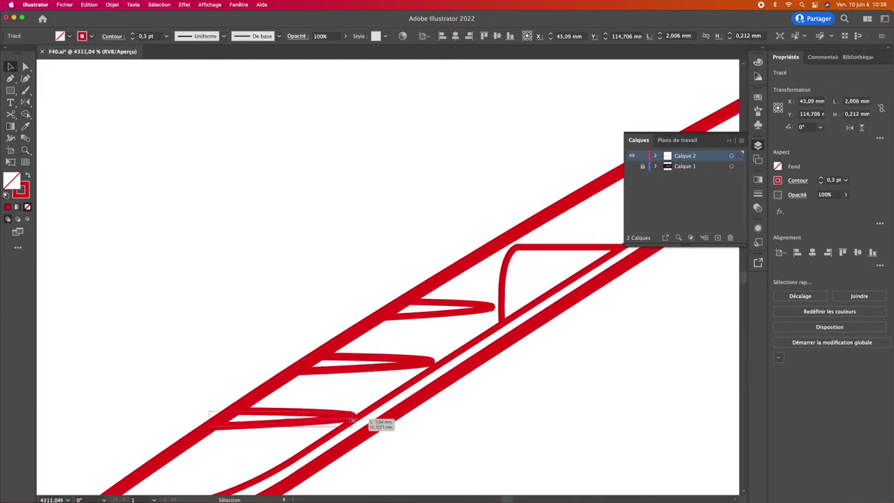
{"action": "scroll", "coordinate": [375, 423], "scroll_direction": "down", "scroll_amount": 3}
{"action": "scroll", "coordinate": [240, 389], "scroll_direction": "up", "scroll_amount": 3}
Step: Draw a new path along the hood crease, extending it toward the wheel arch
{"action": "left_click", "coordinate": [207, 367]}
{"action": "left_click", "coordinate": [276, 368]}
{"action": "left_click", "coordinate": [345, 359]}
{"action": "scroll", "coordinate": [415, 355], "scroll_direction": "down", "scroll_amount": 3}
{"action": "left_click", "coordinate": [465, 333]}
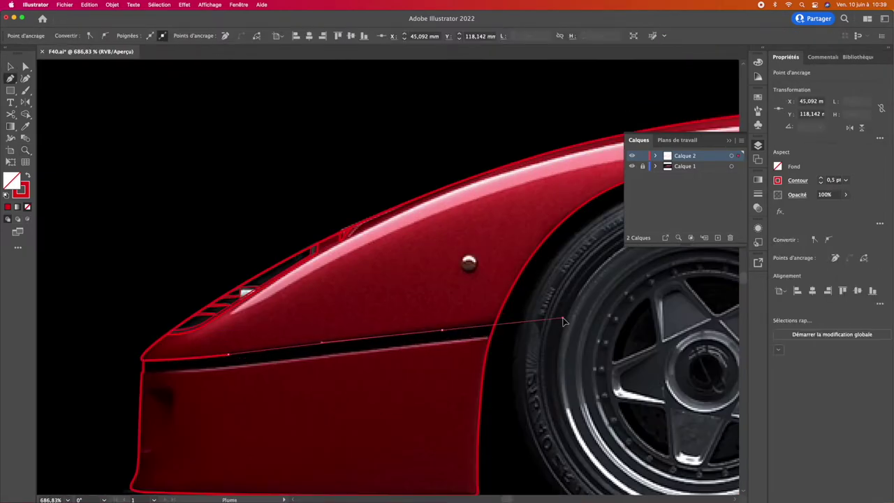
Step: Inspect the anchors with the Direct Selection tool, toggling Outline view on and off
{"action": "scroll", "coordinate": [374, 319], "scroll_direction": "up", "scroll_amount": 2}
{"action": "key", "text": "p"}
{"action": "scroll", "coordinate": [395, 300], "scroll_direction": "right", "scroll_amount": 5}
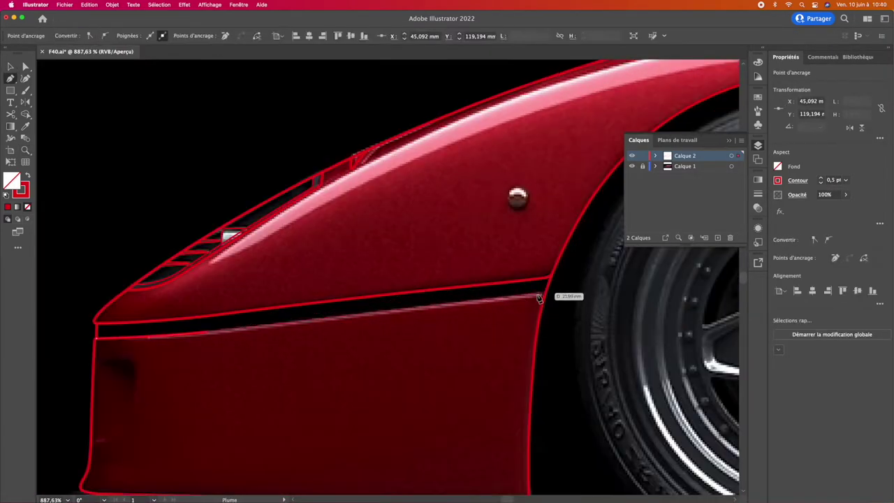
{"action": "scroll", "coordinate": [240, 329], "scroll_direction": "up", "scroll_amount": 3}
{"action": "scroll", "coordinate": [264, 332], "scroll_direction": "down", "scroll_amount": 2}
{"action": "scroll", "coordinate": [264, 333], "scroll_direction": "up", "scroll_amount": 3}
{"action": "key", "text": "a"}
{"action": "key", "text": "ctrl+y"}
{"action": "scroll", "coordinate": [264, 333], "scroll_direction": "down", "scroll_amount": 2}
{"action": "key", "text": "ctrl+y"}
Step: Trace the rounded bumper recess, closing its top corner and adding a diagonal line across it
{"action": "key", "text": "p"}
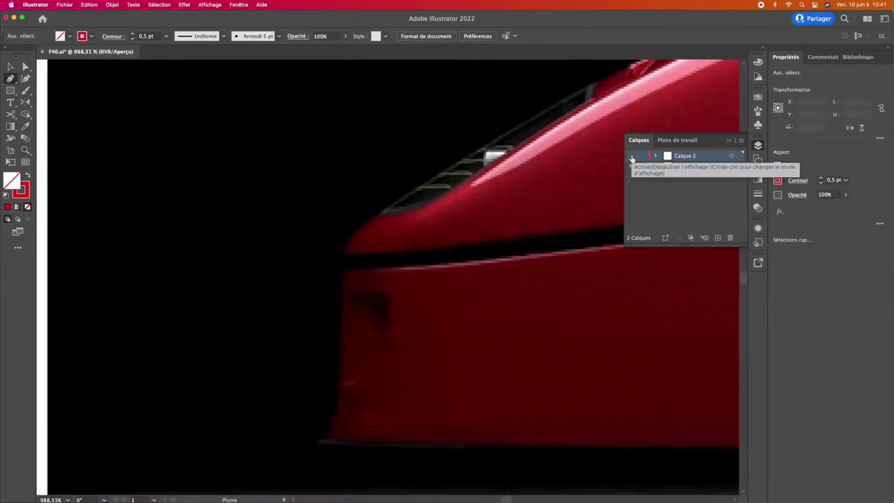
{"action": "left_click", "coordinate": [389, 302]}
{"action": "scroll", "coordinate": [321, 389], "scroll_direction": "up", "scroll_amount": 2}
{"action": "scroll", "coordinate": [335, 393], "scroll_direction": "up", "scroll_amount": 2}
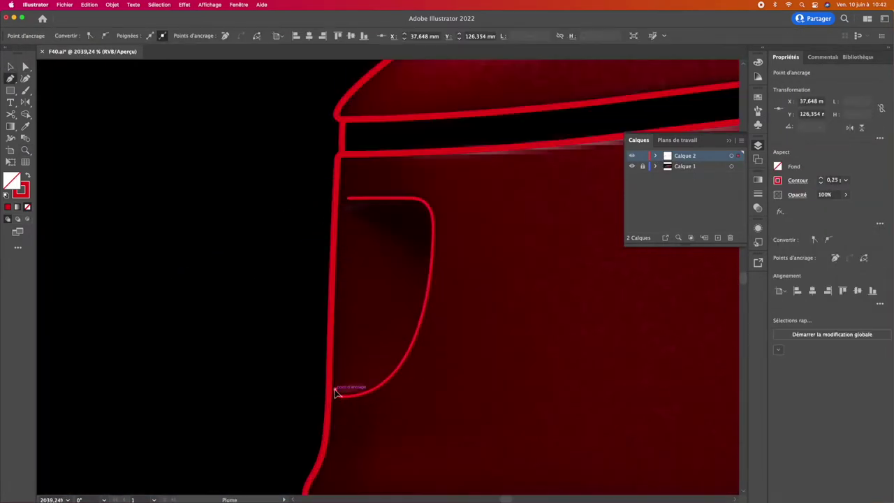
{"action": "left_click", "coordinate": [347, 201]}
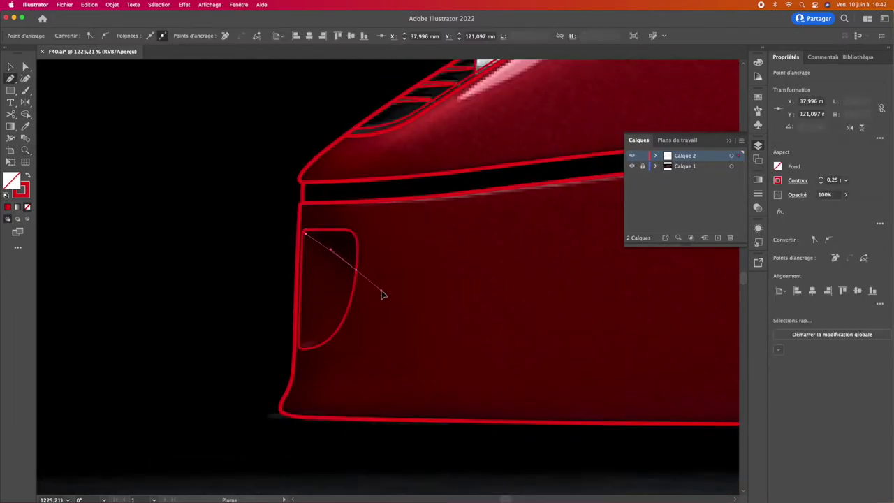
{"action": "left_click", "coordinate": [379, 295]}
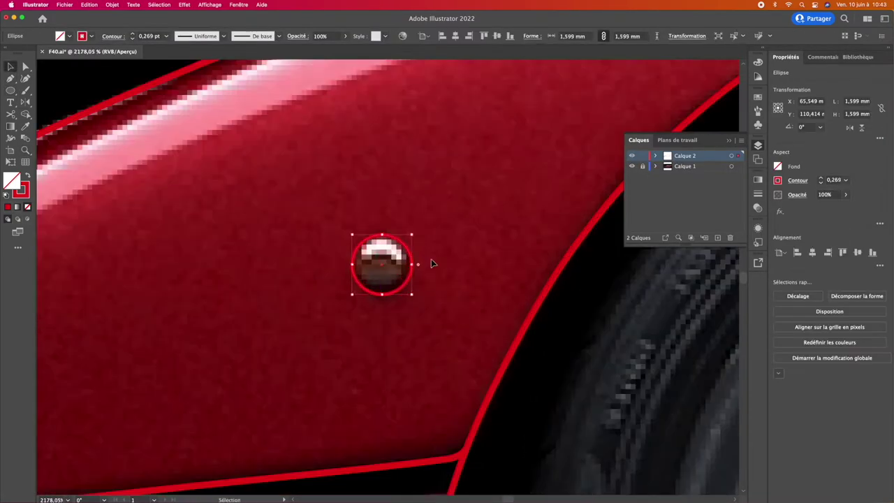
Step: Pick up the roof outline with the Pen tool to continue it, dismissing the warning
{"action": "scroll", "coordinate": [311, 299], "scroll_direction": "up", "scroll_amount": 3}
{"action": "scroll", "coordinate": [349, 280], "scroll_direction": "up", "scroll_amount": 3}
{"action": "key", "text": "p"}
{"action": "scroll", "coordinate": [412, 274], "scroll_direction": "down", "scroll_amount": 2}
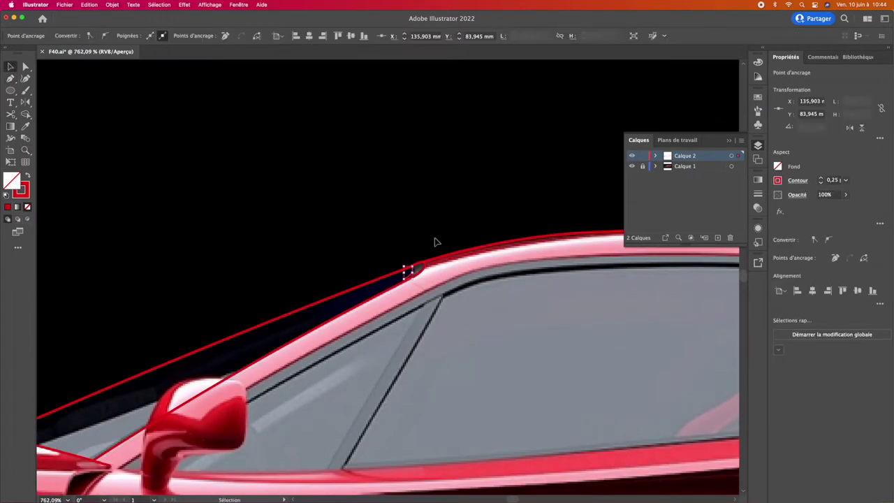
{"action": "scroll", "coordinate": [391, 289], "scroll_direction": "down", "scroll_amount": 1}
{"action": "scroll", "coordinate": [376, 315], "scroll_direction": "up", "scroll_amount": 1}
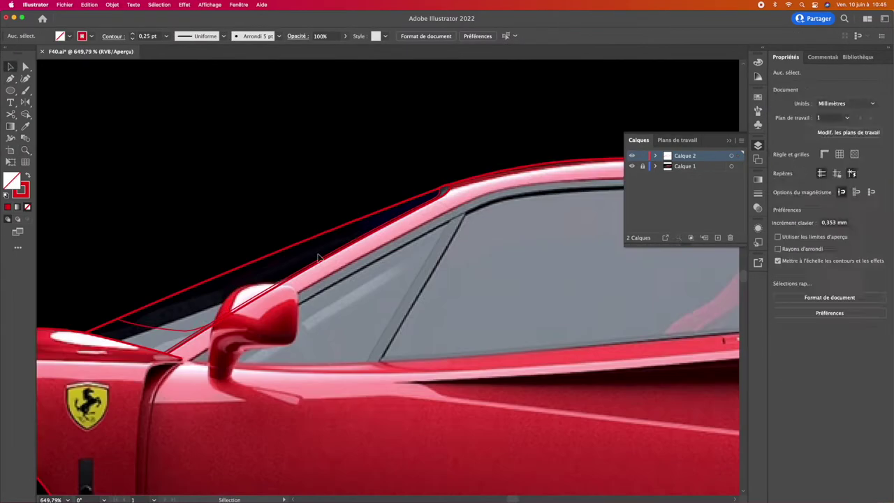
{"action": "scroll", "coordinate": [188, 364], "scroll_direction": "right", "scroll_amount": 5}
{"action": "left_click", "coordinate": [298, 160]}
{"action": "key", "text": "Return"}
{"action": "scroll", "coordinate": [359, 206], "scroll_direction": "up", "scroll_amount": 1}
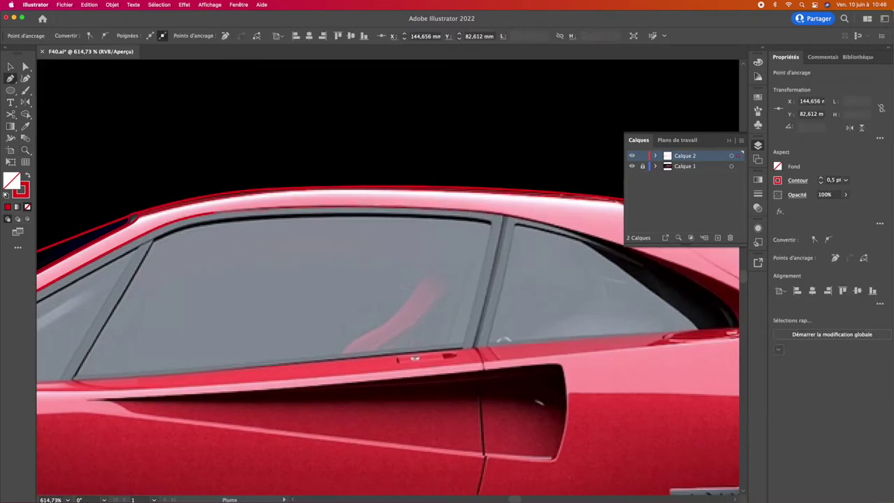
Step: Add anchors along the roofline, the window edge and the window's lower edge
{"action": "left_click", "coordinate": [247, 204]}
{"action": "scroll", "coordinate": [440, 222], "scroll_direction": "right", "scroll_amount": 3}
{"action": "scroll", "coordinate": [493, 239], "scroll_direction": "up", "scroll_amount": 1}
{"action": "left_click", "coordinate": [414, 252]}
{"action": "left_click", "coordinate": [511, 337]}
{"action": "scroll", "coordinate": [510, 337], "scroll_direction": "down", "scroll_amount": 3}
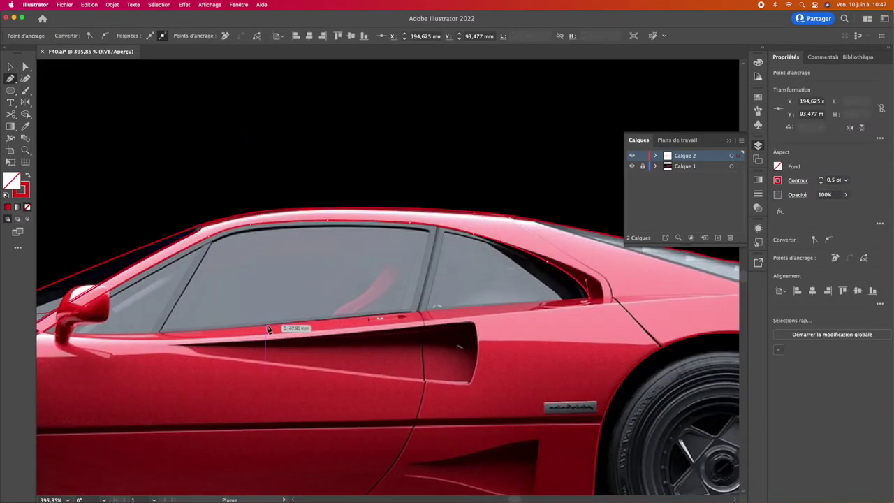
Step: Offset the window path using the Selection tool
{"action": "scroll", "coordinate": [345, 330], "scroll_direction": "left", "scroll_amount": 5}
{"action": "scroll", "coordinate": [384, 345], "scroll_direction": "up", "scroll_amount": 1}
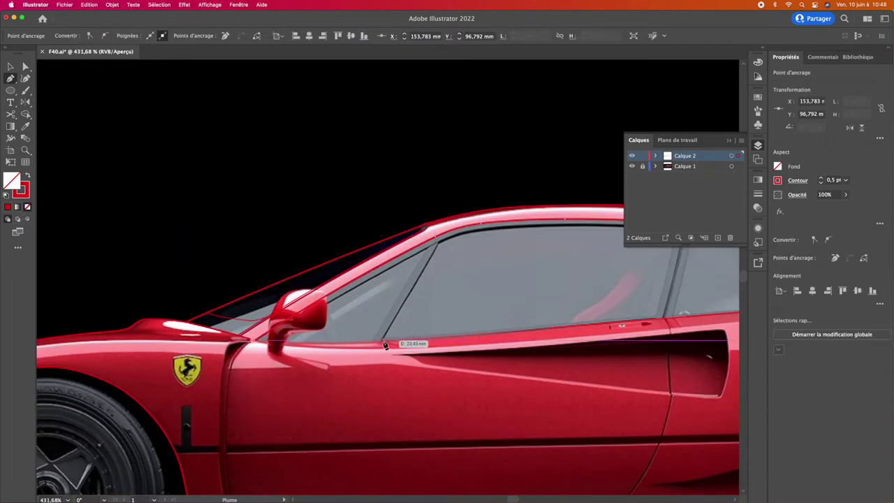
{"action": "scroll", "coordinate": [385, 299], "scroll_direction": "up", "scroll_amount": 2}
{"action": "scroll", "coordinate": [230, 349], "scroll_direction": "left", "scroll_amount": 5}
{"action": "scroll", "coordinate": [349, 314], "scroll_direction": "down", "scroll_amount": 2}
{"action": "key", "text": "v"}
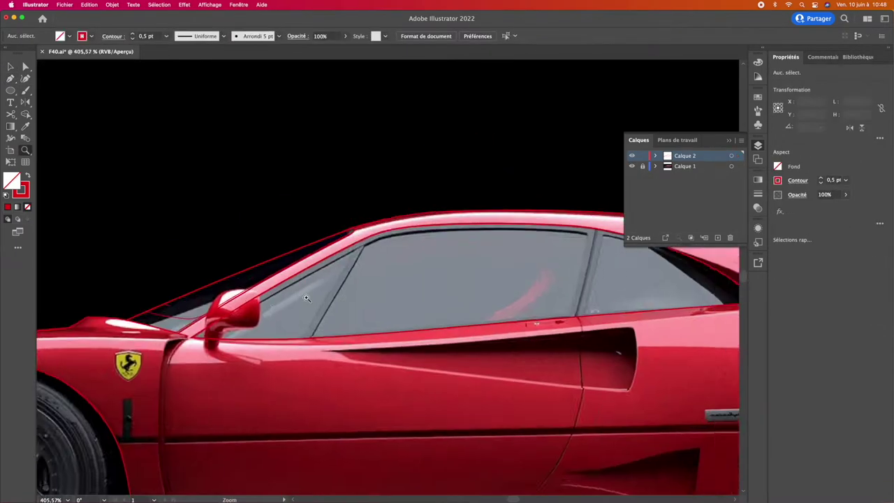
{"action": "scroll", "coordinate": [489, 279], "scroll_direction": "right", "scroll_amount": 4}
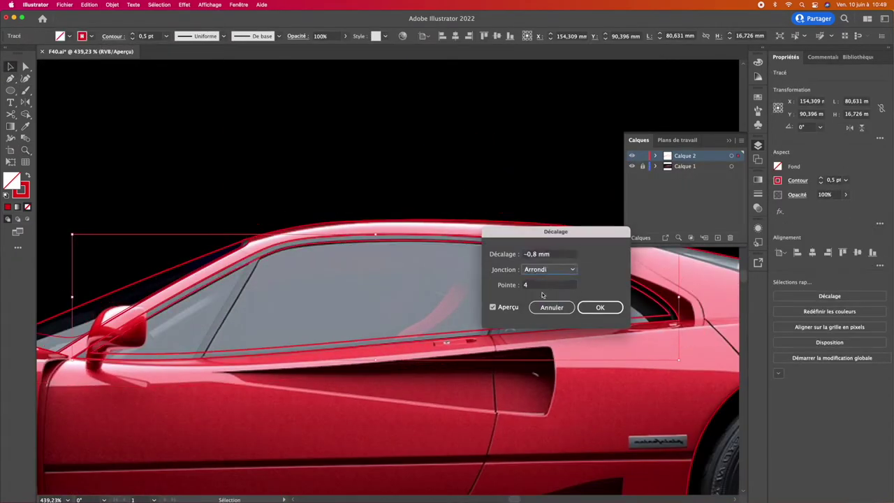
{"action": "key", "text": "Return"}
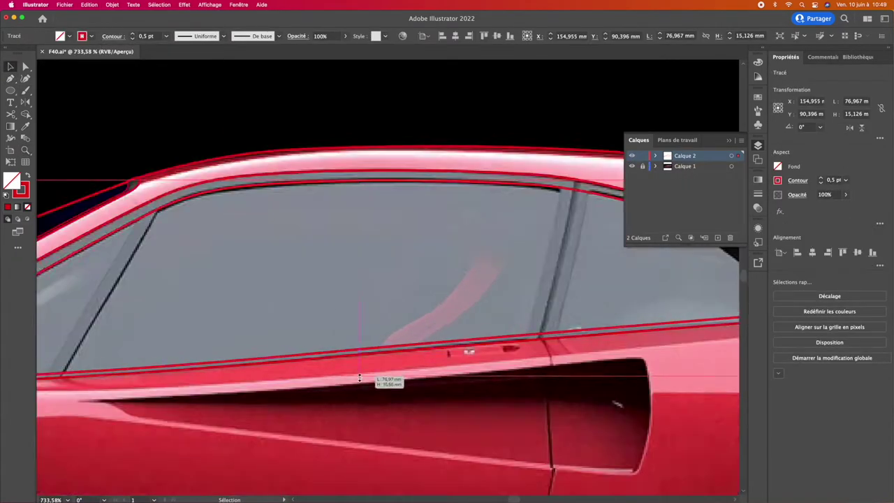
{"action": "scroll", "coordinate": [419, 279], "scroll_direction": "up", "scroll_amount": 5}
Step: Place a point along the rear quarter window's bottom edge with the Scissors tool
{"action": "key", "text": "c"}
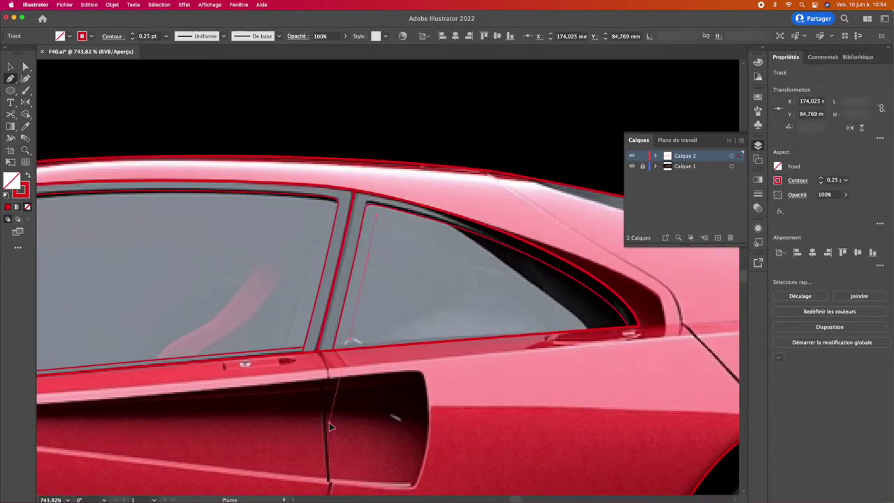
{"action": "left_click", "coordinate": [614, 331]}
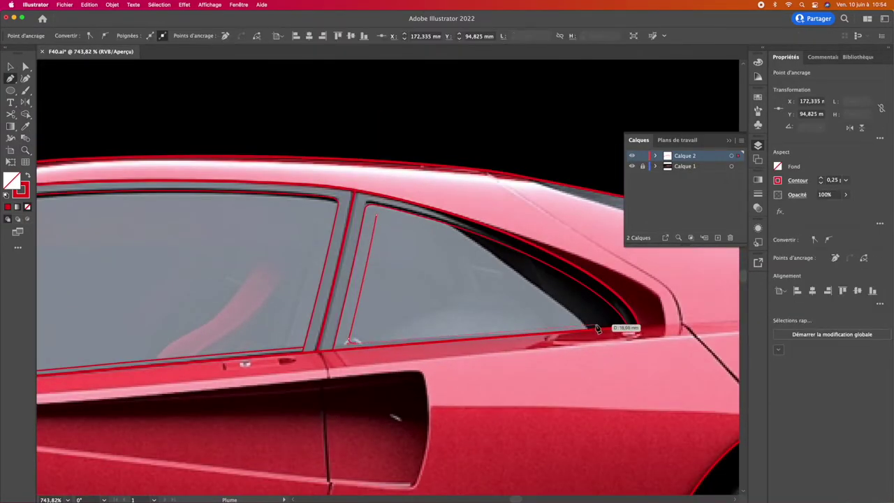
{"action": "scroll", "coordinate": [604, 312], "scroll_direction": "up", "scroll_amount": 5}
{"action": "scroll", "coordinate": [419, 244], "scroll_direction": "down", "scroll_amount": 3}
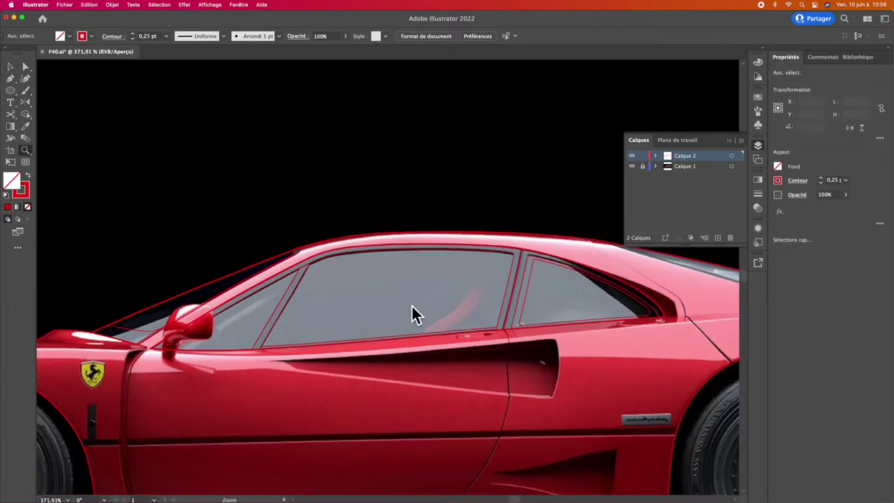
{"action": "scroll", "coordinate": [377, 321], "scroll_direction": "up", "scroll_amount": 3}
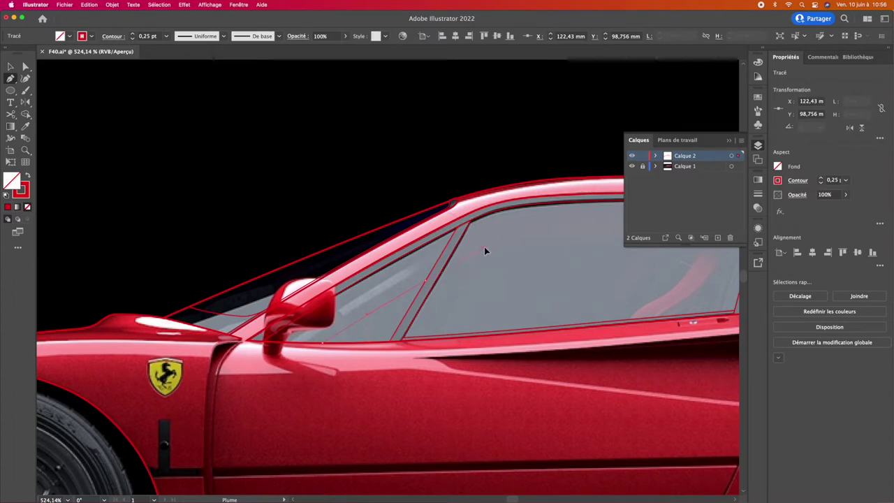
{"action": "scroll", "coordinate": [373, 289], "scroll_direction": "up", "scroll_amount": 5}
Step: Add a segment near the mirror and an anchor on the rear quarter window
{"action": "left_click", "coordinate": [391, 252]}
{"action": "scroll", "coordinate": [393, 254], "scroll_direction": "down", "scroll_amount": 3}
{"action": "scroll", "coordinate": [423, 319], "scroll_direction": "down", "scroll_amount": 2}
{"action": "scroll", "coordinate": [374, 304], "scroll_direction": "down", "scroll_amount": 3}
{"action": "left_click", "coordinate": [345, 247]}
{"action": "scroll", "coordinate": [375, 242], "scroll_direction": "right", "scroll_amount": 5}
{"action": "scroll", "coordinate": [292, 249], "scroll_direction": "right", "scroll_amount": 5}
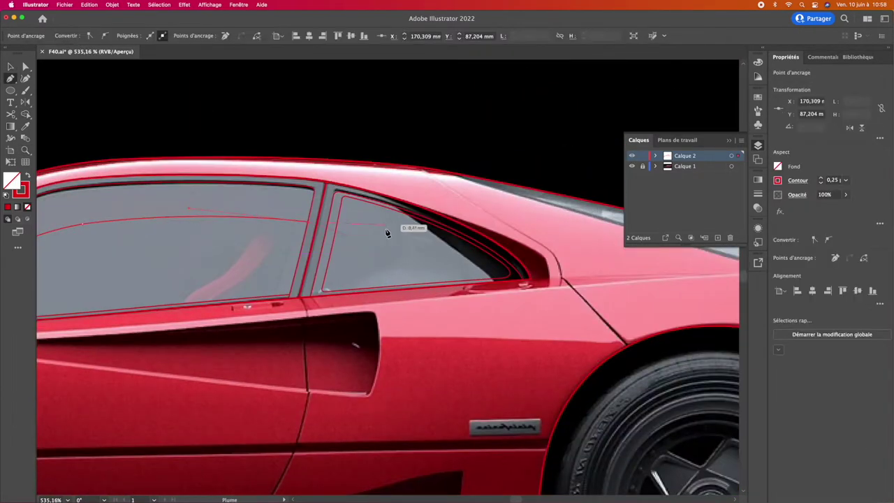
{"action": "scroll", "coordinate": [375, 280], "scroll_direction": "left", "scroll_amount": 5}
Step: Marquee-select the window pillar paths together and check them in Outline view
{"action": "left_click", "coordinate": [262, 278], "text": "super"}
{"action": "scroll", "coordinate": [261, 277], "scroll_direction": "down", "scroll_amount": 3}
{"action": "scroll", "coordinate": [396, 283], "scroll_direction": "up", "scroll_amount": 2}
{"action": "scroll", "coordinate": [396, 283], "scroll_direction": "up", "scroll_amount": 4}
{"action": "left_click_drag", "start_coordinate": [343, 153], "coordinate": [469, 361]}
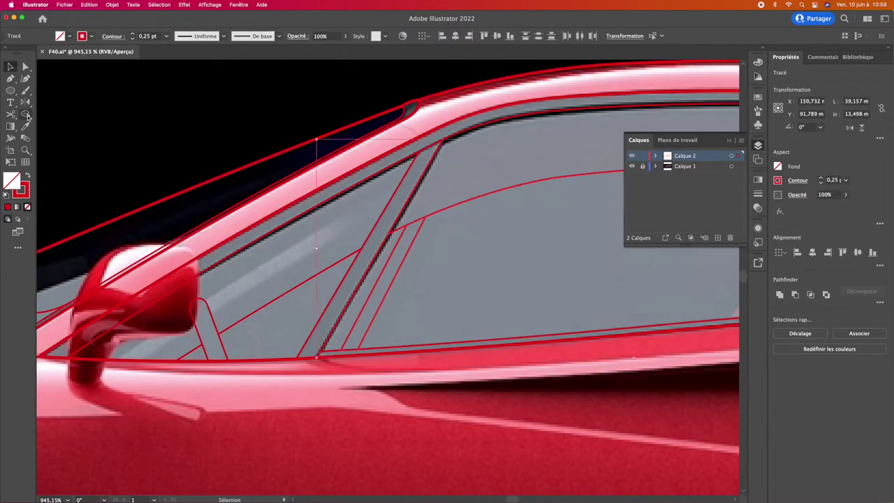
{"action": "scroll", "coordinate": [399, 265], "scroll_direction": "down", "scroll_amount": 5}
{"action": "key", "text": "super+y"}
{"action": "key", "text": "super+y"}
{"action": "key", "text": "super+y"}
{"action": "key", "text": "super+y"}
Step: Join the selected pillar path ends with Joindre, then deselect everything
{"action": "right_click", "coordinate": [304, 304]}
{"action": "left_click", "coordinate": [330, 365]}
{"action": "scroll", "coordinate": [208, 319], "scroll_direction": "up", "scroll_amount": 5}
{"action": "scroll", "coordinate": [253, 421], "scroll_direction": "down", "scroll_amount": 3}
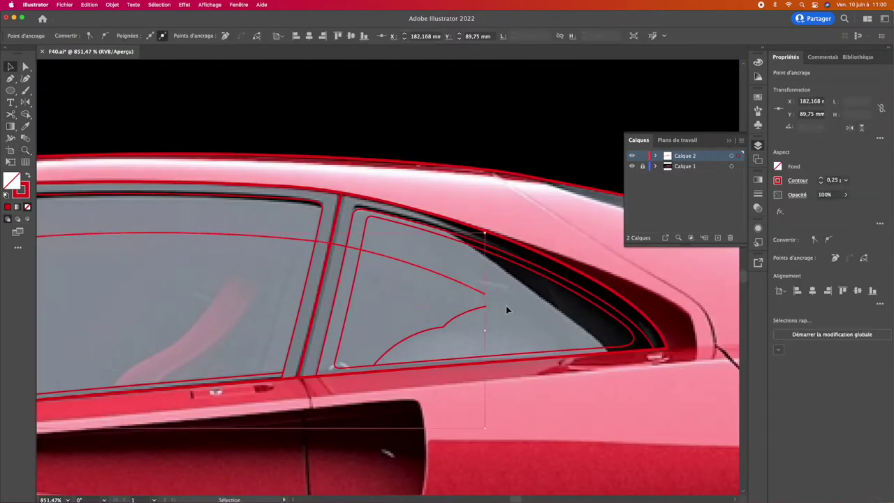
{"action": "scroll", "coordinate": [379, 244], "scroll_direction": "left", "scroll_amount": 5}
{"action": "scroll", "coordinate": [303, 286], "scroll_direction": "left", "scroll_amount": 5}
{"action": "left_click", "coordinate": [350, 319]}
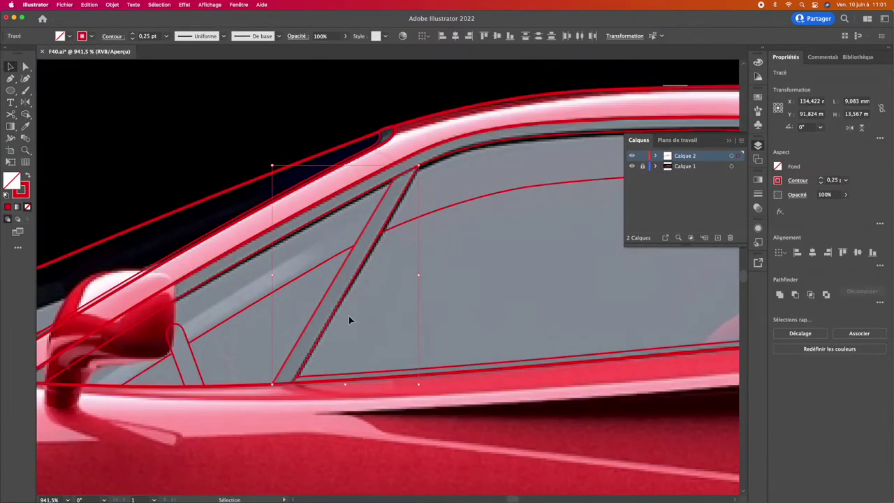
{"action": "left_click", "coordinate": [359, 400]}
{"action": "scroll", "coordinate": [410, 296], "scroll_direction": "up", "scroll_amount": 3}
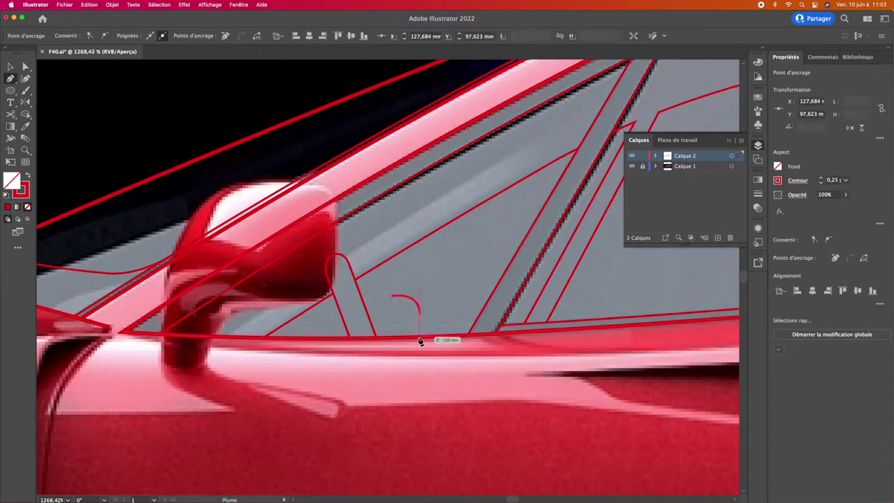
Step: Close the small loop near the pillar and merge its regions with the Shape Builder
{"action": "left_click", "coordinate": [420, 341]}
{"action": "key", "text": "shift+m"}
{"action": "scroll", "coordinate": [419, 328], "scroll_direction": "up", "scroll_amount": 1}
{"action": "scroll", "coordinate": [419, 307], "scroll_direction": "up", "scroll_amount": 1}
{"action": "scroll", "coordinate": [412, 293], "scroll_direction": "up", "scroll_amount": 1}
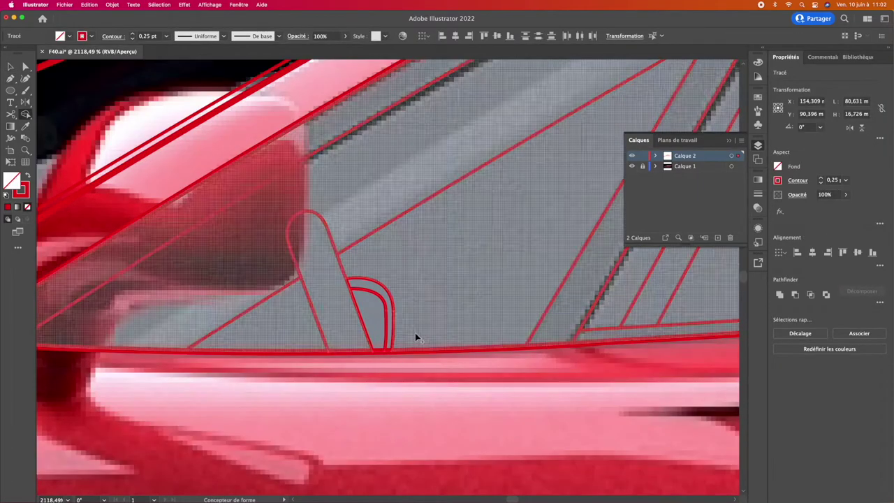
{"action": "scroll", "coordinate": [415, 333], "scroll_direction": "down", "scroll_amount": 2}
{"action": "key", "text": "p"}
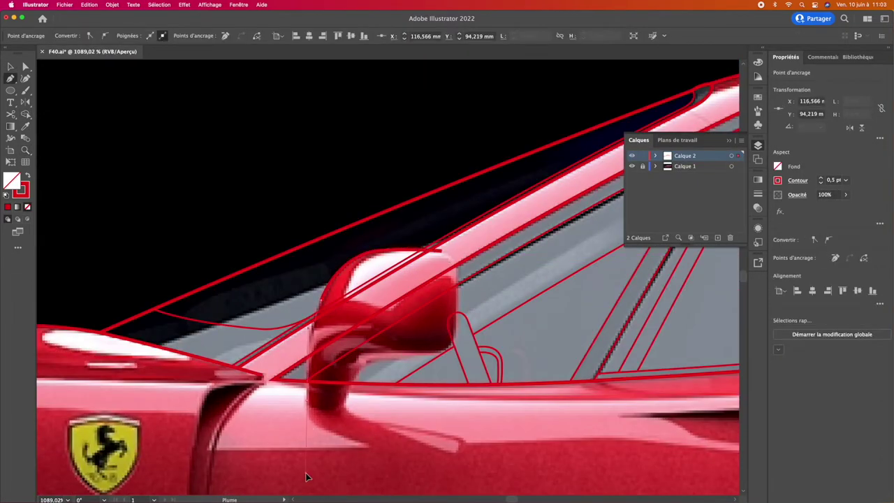
{"action": "scroll", "coordinate": [324, 419], "scroll_direction": "up", "scroll_amount": 3}
{"action": "scroll", "coordinate": [363, 385], "scroll_direction": "down", "scroll_amount": 1}
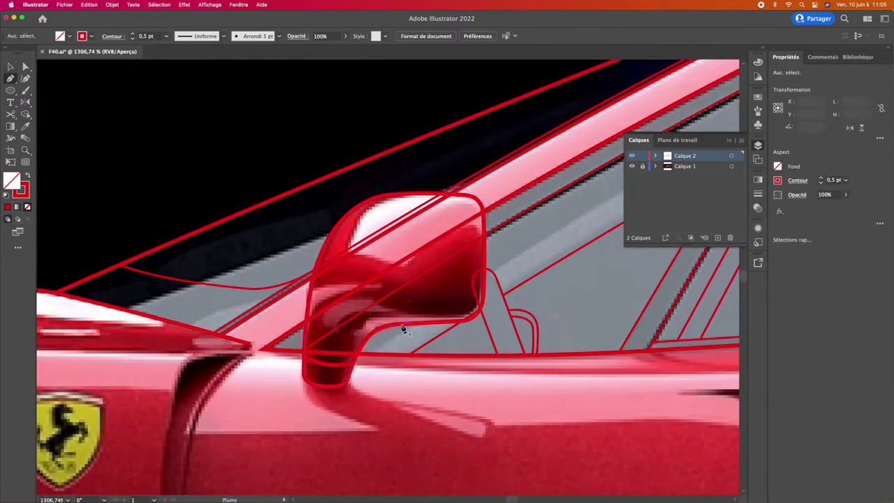
Step: Hide the photo layer, close the seat outline at the window bottom, and nudge the small arch
{"action": "left_click", "coordinate": [632, 166]}
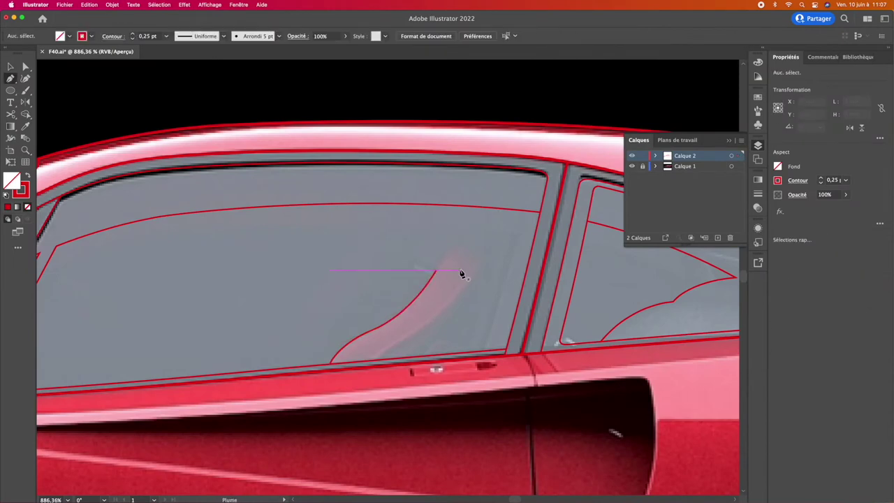
{"action": "left_click", "coordinate": [386, 363]}
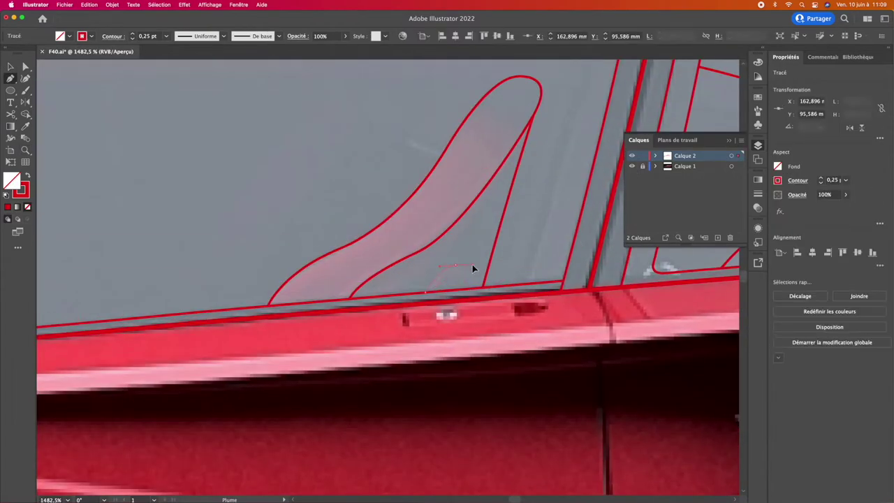
{"action": "scroll", "coordinate": [435, 279], "scroll_direction": "up", "scroll_amount": 10}
{"action": "left_click_drag", "start_coordinate": [552, 314], "coordinate": [557, 310]}
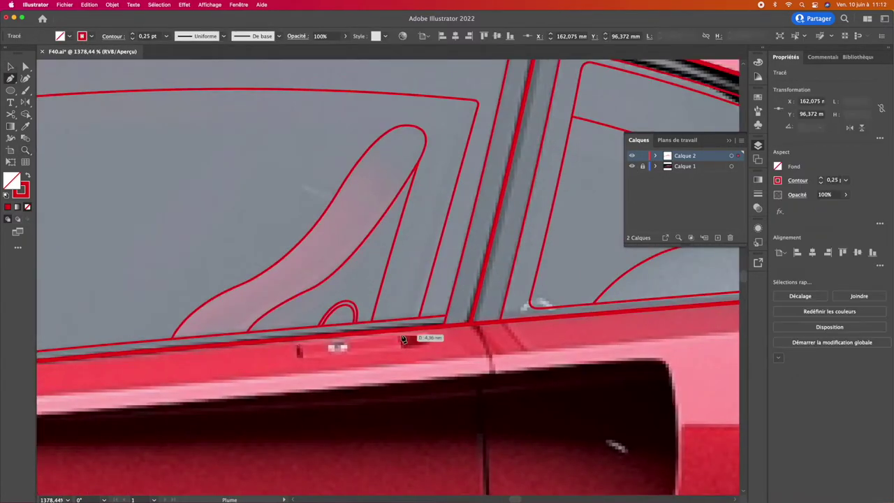
Step: Extend the door seam path with anchors along the door crease, then finish it
{"action": "left_click", "coordinate": [403, 339]}
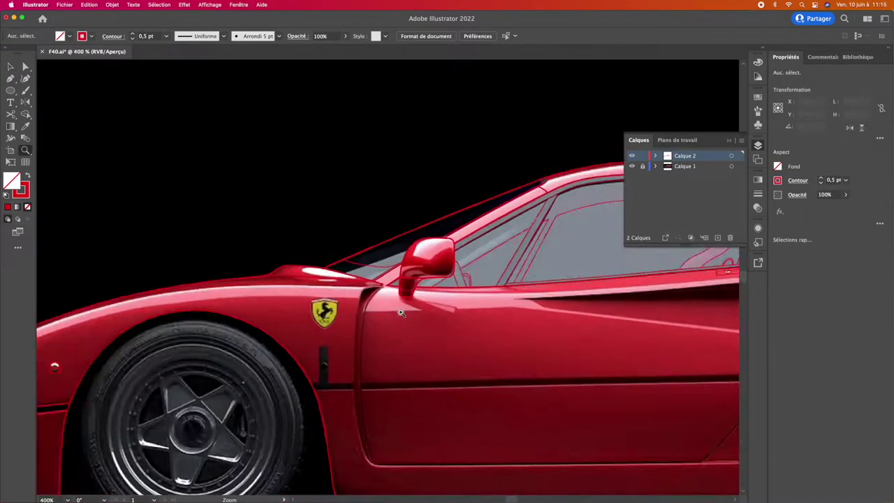
{"action": "left_click", "coordinate": [324, 379]}
{"action": "left_click", "coordinate": [404, 352]}
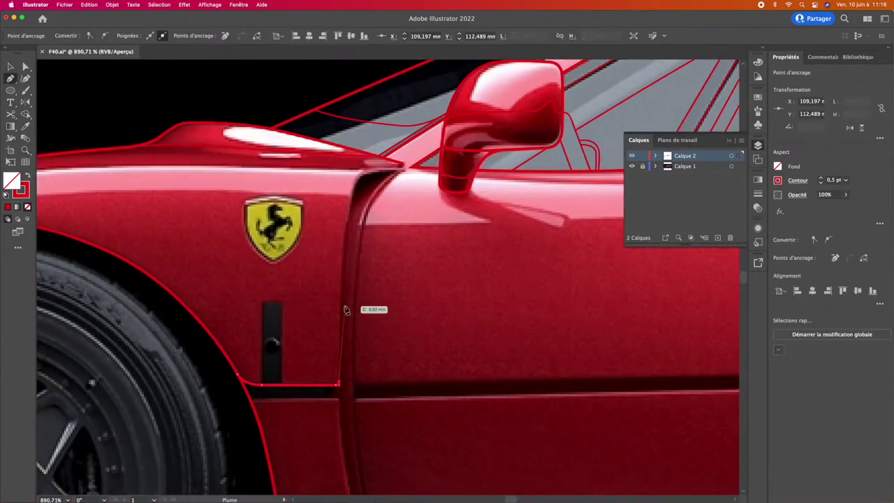
{"action": "scroll", "coordinate": [357, 173], "scroll_direction": "up", "scroll_amount": 3}
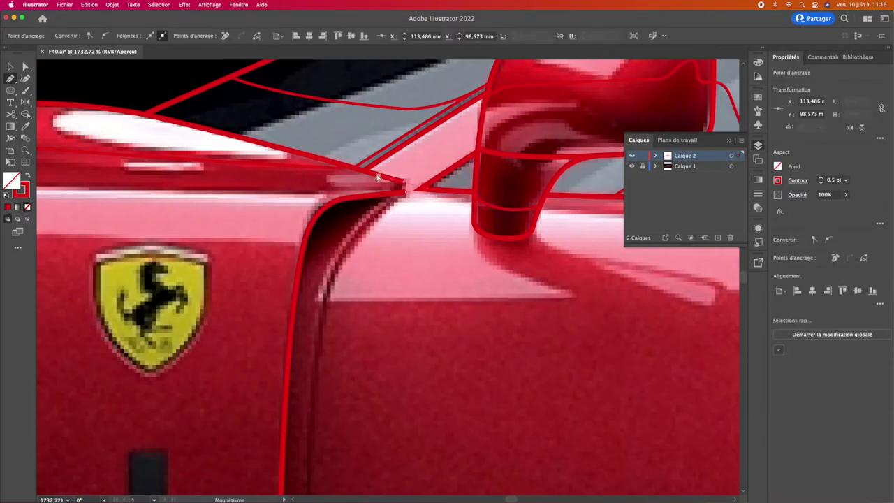
{"action": "scroll", "coordinate": [382, 178], "scroll_direction": "down", "scroll_amount": 2}
{"action": "left_click", "coordinate": [409, 201]}
Step: Correct the segment running along the front door crease
{"action": "scroll", "coordinate": [410, 201], "scroll_direction": "down", "scroll_amount": 5}
{"action": "scroll", "coordinate": [257, 321], "scroll_direction": "left", "scroll_amount": 3}
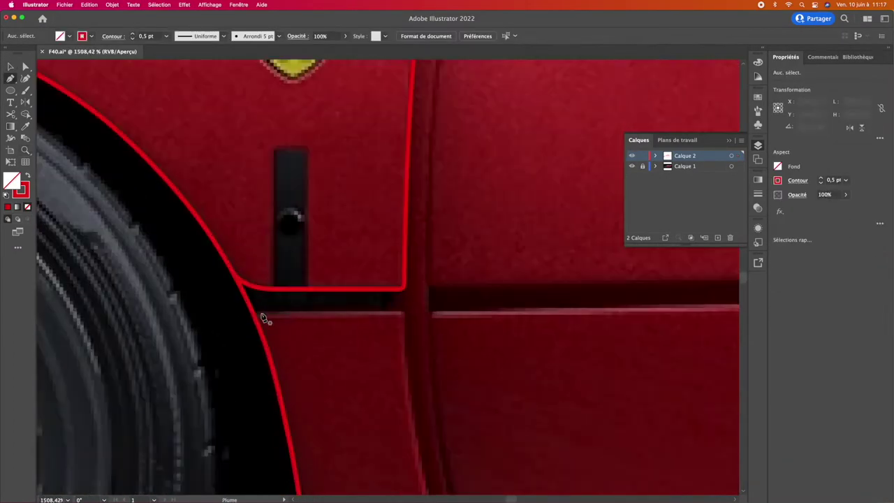
{"action": "left_click", "coordinate": [404, 314]}
{"action": "scroll", "coordinate": [389, 294], "scroll_direction": "down", "scroll_amount": 5}
{"action": "scroll", "coordinate": [318, 241], "scroll_direction": "up", "scroll_amount": 5}
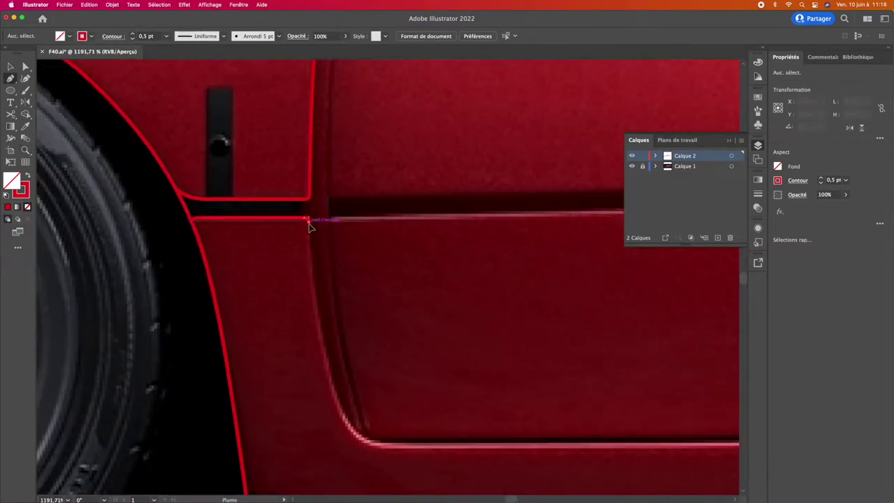
{"action": "scroll", "coordinate": [315, 377], "scroll_direction": "down", "scroll_amount": 3}
{"action": "scroll", "coordinate": [240, 153], "scroll_direction": "up", "scroll_amount": 4}
{"action": "scroll", "coordinate": [471, 325], "scroll_direction": "down", "scroll_amount": 6}
{"action": "scroll", "coordinate": [461, 331], "scroll_direction": "up", "scroll_amount": 6}
{"action": "scroll", "coordinate": [451, 336], "scroll_direction": "down", "scroll_amount": 6}
{"action": "scroll", "coordinate": [436, 360], "scroll_direction": "up", "scroll_amount": 5}
Step: Select the traced side paths and adjust their individual anchor points
{"action": "left_click", "coordinate": [418, 370]}
{"action": "scroll", "coordinate": [418, 370], "scroll_direction": "up", "scroll_amount": 2}
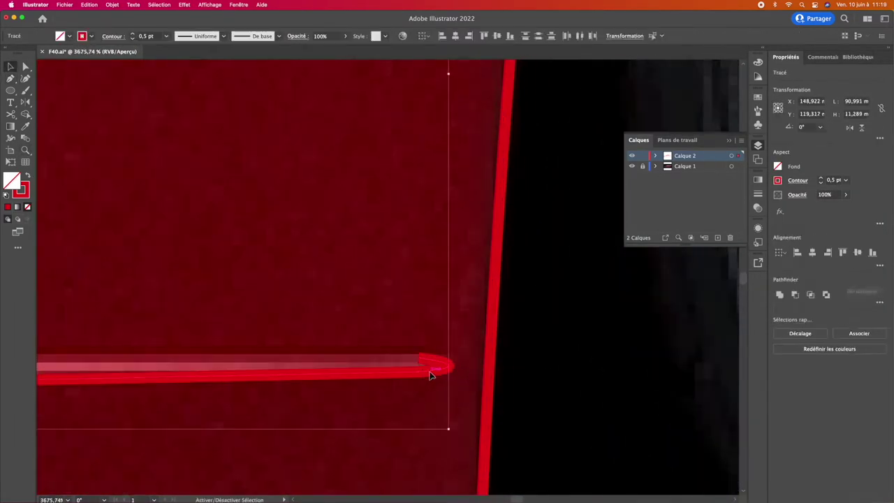
{"action": "scroll", "coordinate": [418, 371], "scroll_direction": "down", "scroll_amount": 4}
{"action": "scroll", "coordinate": [311, 198], "scroll_direction": "up", "scroll_amount": 3}
{"action": "scroll", "coordinate": [284, 313], "scroll_direction": "down", "scroll_amount": 2}
{"action": "scroll", "coordinate": [333, 347], "scroll_direction": "down", "scroll_amount": 3}
{"action": "scroll", "coordinate": [419, 315], "scroll_direction": "down", "scroll_amount": 2}
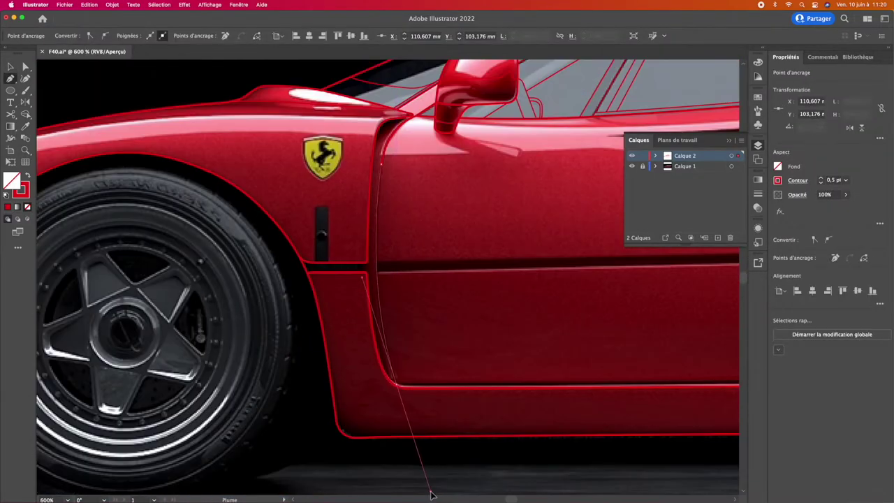
{"action": "key", "text": "v"}
{"action": "scroll", "coordinate": [607, 230], "scroll_direction": "right", "scroll_amount": 3}
{"action": "key", "text": "a"}
{"action": "left_click", "coordinate": [583, 295]}
{"action": "scroll", "coordinate": [388, 269], "scroll_direction": "down", "scroll_amount": 3}
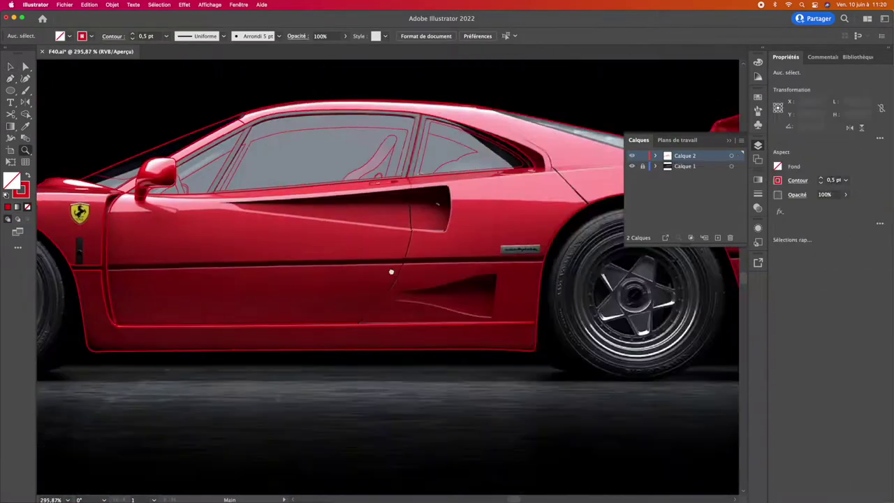
{"action": "scroll", "coordinate": [390, 274], "scroll_direction": "up", "scroll_amount": 5}
{"action": "scroll", "coordinate": [390, 274], "scroll_direction": "down", "scroll_amount": 3}
{"action": "scroll", "coordinate": [475, 279], "scroll_direction": "down", "scroll_amount": 3}
Step: Select the rectangle outlining the rear badge
{"action": "key", "text": "p"}
{"action": "scroll", "coordinate": [522, 259], "scroll_direction": "up", "scroll_amount": 3}
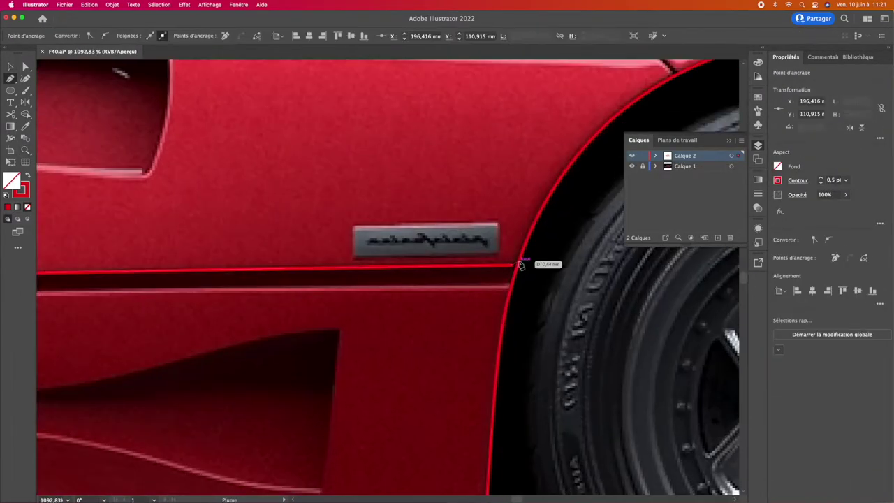
{"action": "scroll", "coordinate": [377, 281], "scroll_direction": "up", "scroll_amount": 3}
{"action": "scroll", "coordinate": [378, 281], "scroll_direction": "down", "scroll_amount": 3}
{"action": "scroll", "coordinate": [275, 302], "scroll_direction": "down", "scroll_amount": 2}
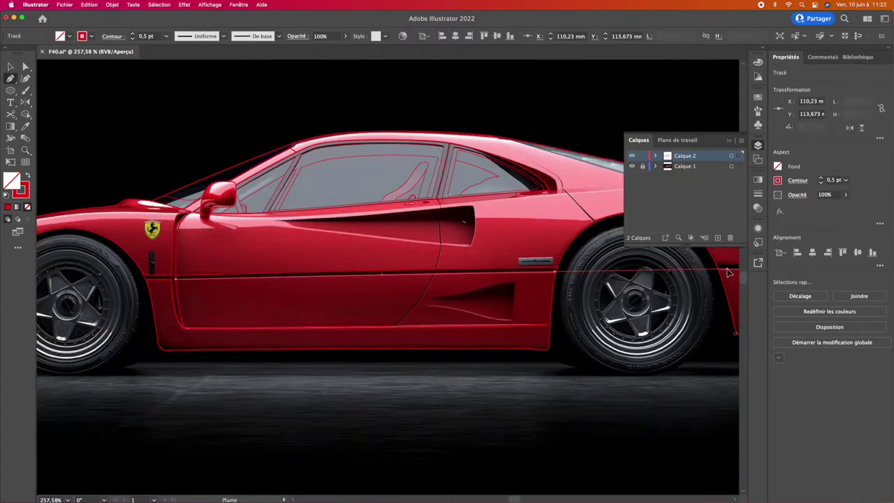
{"action": "scroll", "coordinate": [475, 295], "scroll_direction": "up", "scroll_amount": 5}
{"action": "scroll", "coordinate": [443, 286], "scroll_direction": "down", "scroll_amount": 3}
{"action": "scroll", "coordinate": [442, 286], "scroll_direction": "up", "scroll_amount": 5}
{"action": "key", "text": "v"}
{"action": "left_click", "coordinate": [496, 333]}
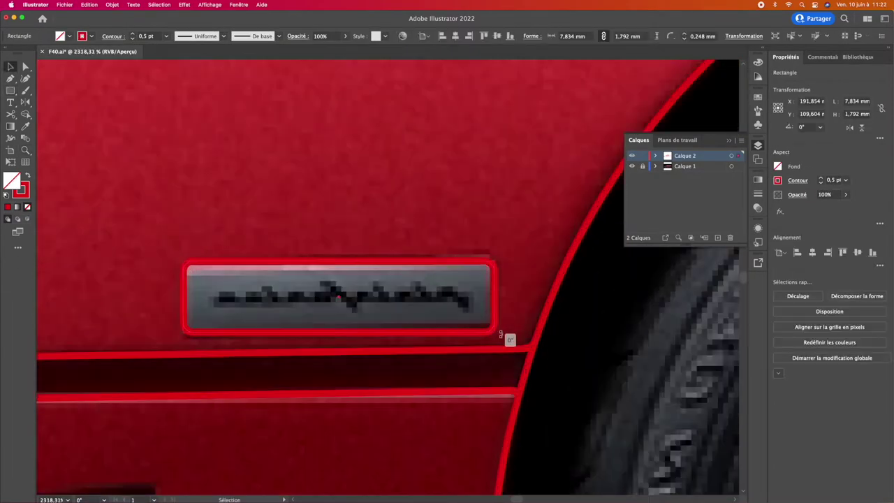
Step: Check the shape beneath the mirror in Outline view and select the mirror outline
{"action": "scroll", "coordinate": [516, 349], "scroll_direction": "up", "scroll_amount": 3}
{"action": "scroll", "coordinate": [489, 336], "scroll_direction": "down", "scroll_amount": 5}
{"action": "scroll", "coordinate": [419, 315], "scroll_direction": "down", "scroll_amount": 3}
{"action": "key", "text": "z"}
{"action": "scroll", "coordinate": [238, 271], "scroll_direction": "up", "scroll_amount": 5}
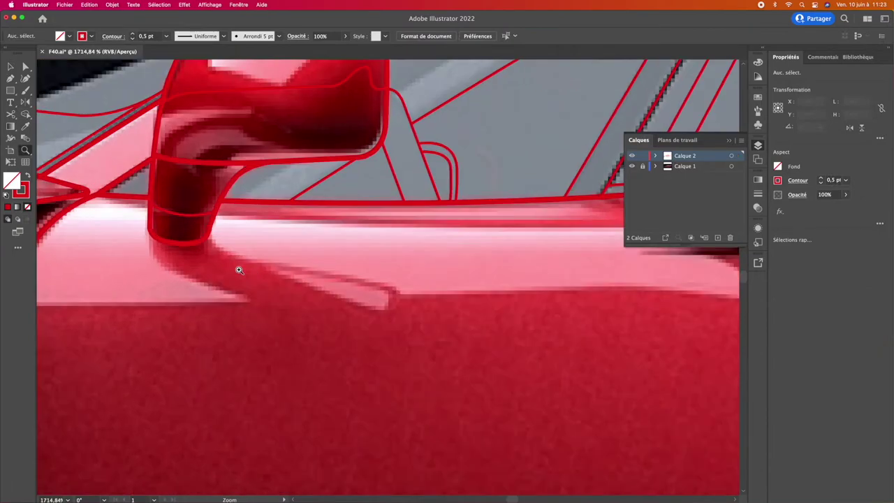
{"action": "scroll", "coordinate": [363, 281], "scroll_direction": "down", "scroll_amount": 3}
{"action": "scroll", "coordinate": [360, 286], "scroll_direction": "down", "scroll_amount": 3}
{"action": "key", "text": "v"}
{"action": "key", "text": "ctrl+y"}
{"action": "key", "text": "ctrl+y"}
{"action": "left_click", "coordinate": [377, 301]}
{"action": "scroll", "coordinate": [377, 301], "scroll_direction": "right", "scroll_amount": 5}
{"action": "scroll", "coordinate": [376, 282], "scroll_direction": "left", "scroll_amount": 5}
Step: Return to Preview and bring the rear spoiler area into view for pen tracing
{"action": "key", "text": "p"}
{"action": "scroll", "coordinate": [372, 319], "scroll_direction": "up", "scroll_amount": 5}
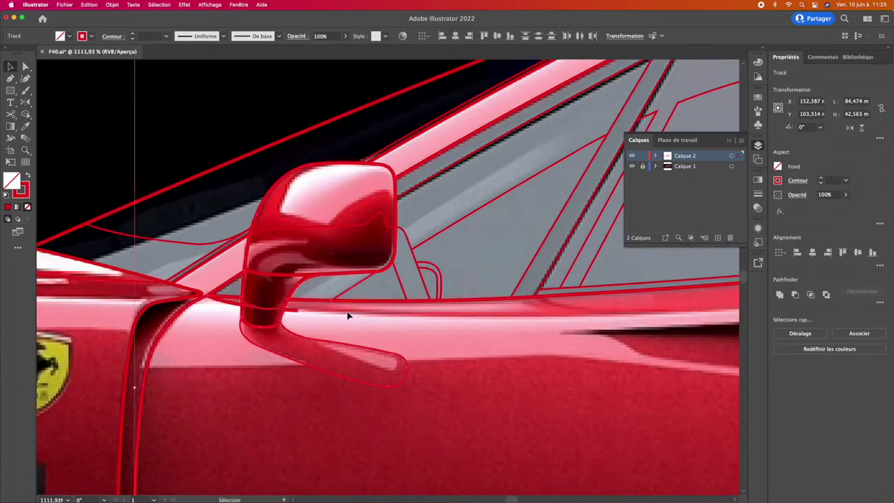
{"action": "scroll", "coordinate": [347, 316], "scroll_direction": "down", "scroll_amount": 5}
{"action": "key", "text": "p"}
{"action": "scroll", "coordinate": [378, 346], "scroll_direction": "up", "scroll_amount": 3}
{"action": "scroll", "coordinate": [313, 312], "scroll_direction": "down", "scroll_amount": 5}
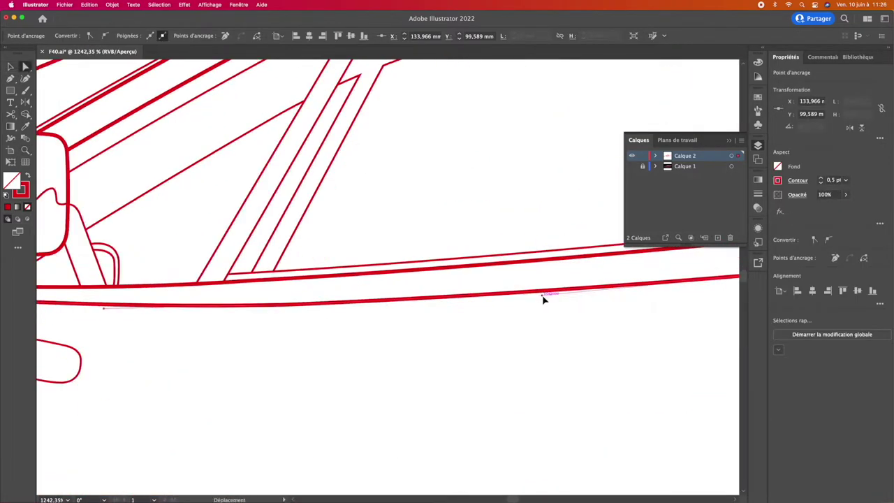
{"action": "key", "text": "ctrl+y"}
{"action": "key", "text": "p"}
{"action": "scroll", "coordinate": [608, 271], "scroll_direction": "up", "scroll_amount": 2}
{"action": "scroll", "coordinate": [607, 271], "scroll_direction": "up", "scroll_amount": 2}
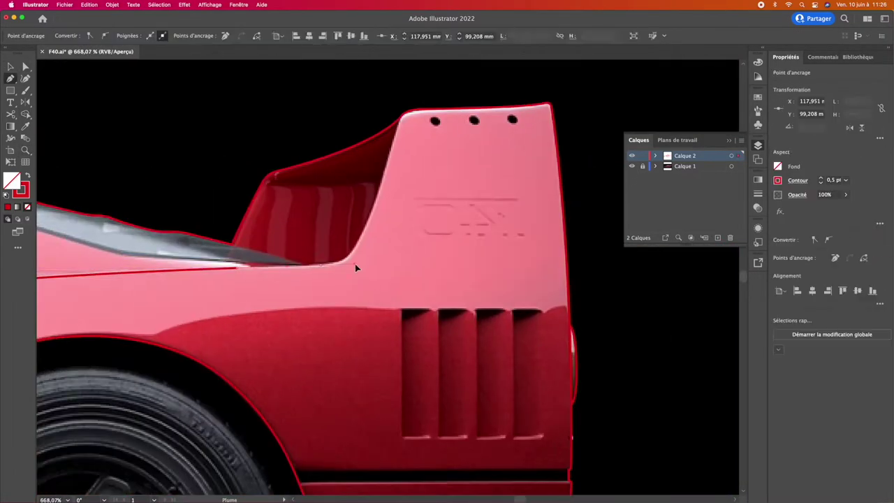
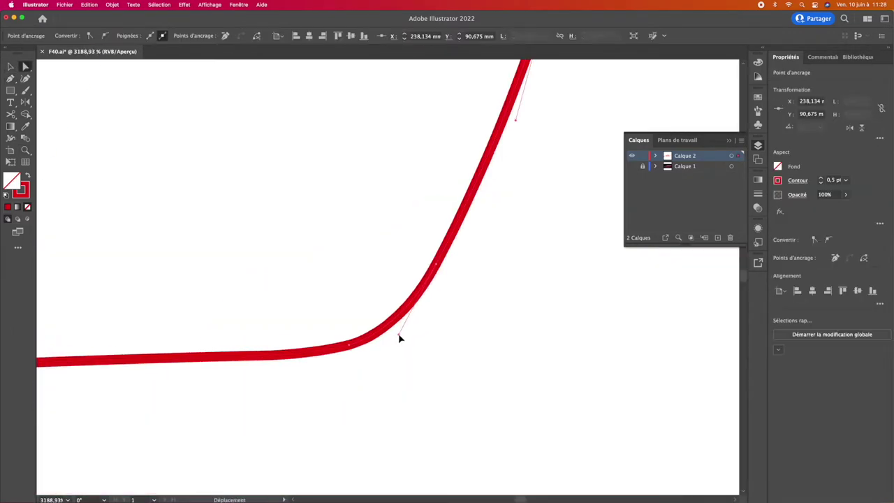
{"action": "scroll", "coordinate": [333, 208], "scroll_direction": "up", "scroll_amount": 2}
Step: Show the Calque 2 outline layer over the car photo
{"action": "key", "text": "v"}
{"action": "scroll", "coordinate": [329, 259], "scroll_direction": "down", "scroll_amount": 2}
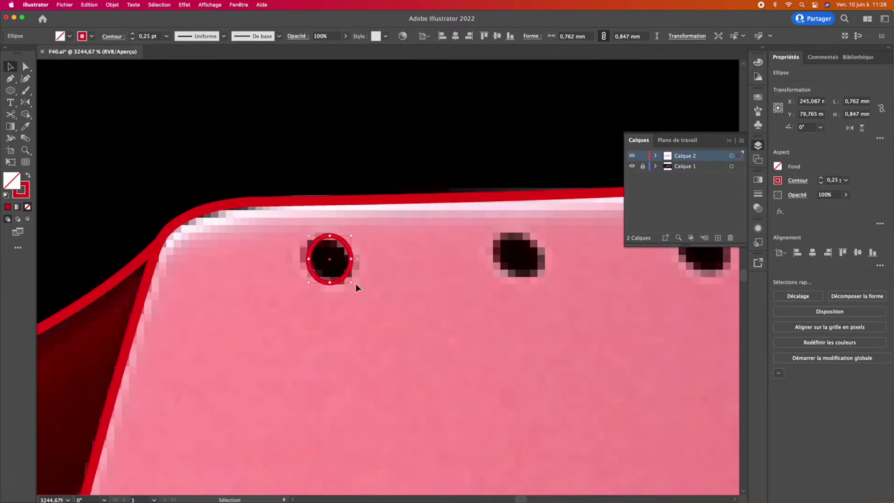
{"action": "scroll", "coordinate": [428, 265], "scroll_direction": "down", "scroll_amount": 1}
{"action": "scroll", "coordinate": [293, 253], "scroll_direction": "down", "scroll_amount": 3}
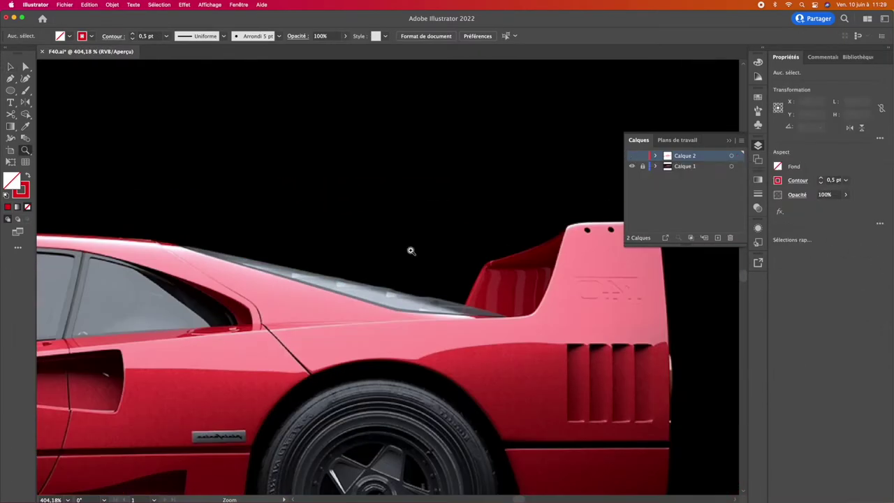
{"action": "scroll", "coordinate": [600, 324], "scroll_direction": "up", "scroll_amount": 2}
{"action": "scroll", "coordinate": [381, 326], "scroll_direction": "down", "scroll_amount": 2}
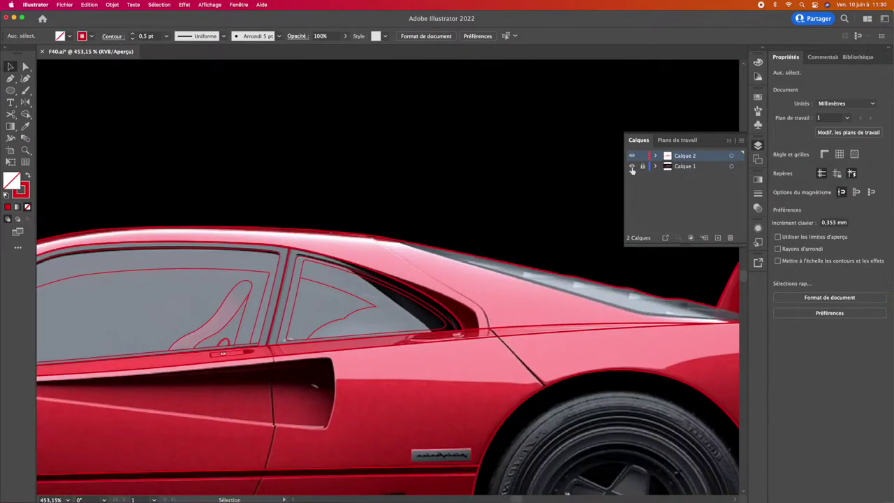
{"action": "scroll", "coordinate": [545, 189], "scroll_direction": "up", "scroll_amount": 1}
{"action": "left_click", "coordinate": [632, 156]}
Step: Anchor the quarter-panel seam where it meets the rear wheel arch
{"action": "scroll", "coordinate": [542, 344], "scroll_direction": "up", "scroll_amount": 1}
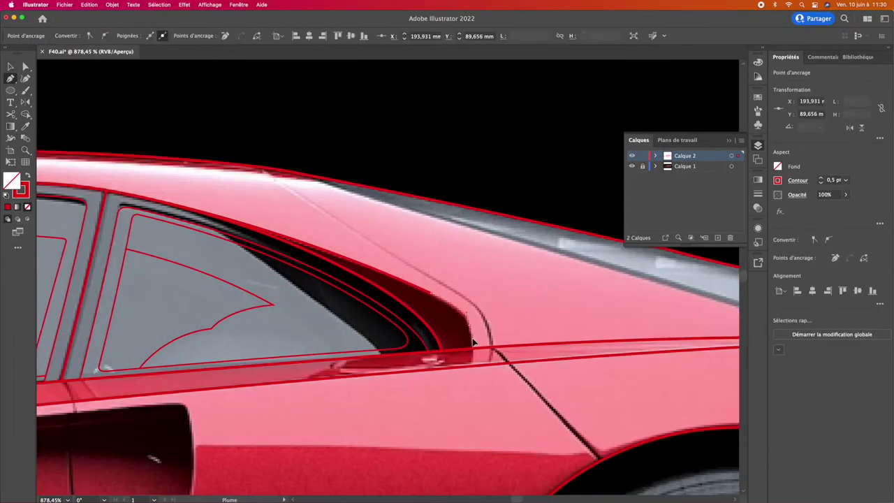
{"action": "scroll", "coordinate": [418, 280], "scroll_direction": "up", "scroll_amount": 2}
{"action": "scroll", "coordinate": [289, 195], "scroll_direction": "down", "scroll_amount": 1}
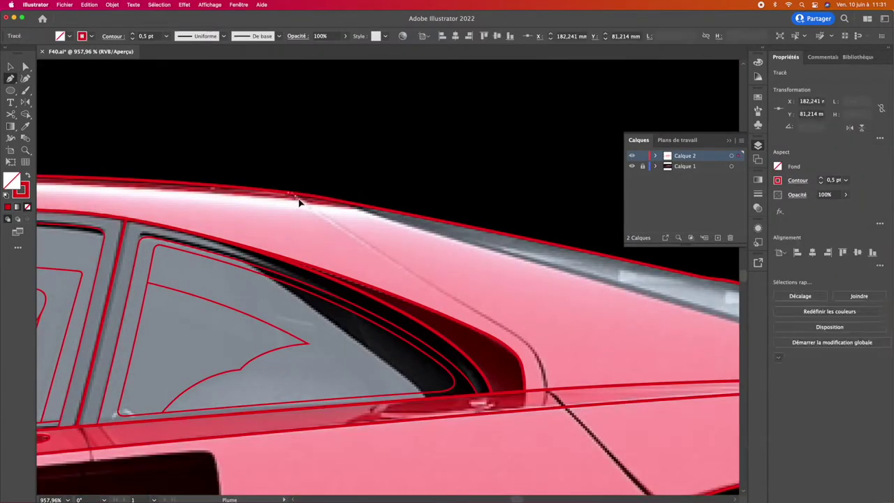
{"action": "scroll", "coordinate": [299, 200], "scroll_direction": "up", "scroll_amount": 1}
{"action": "scroll", "coordinate": [342, 225], "scroll_direction": "down", "scroll_amount": 2}
{"action": "scroll", "coordinate": [385, 275], "scroll_direction": "up", "scroll_amount": 2}
{"action": "scroll", "coordinate": [292, 234], "scroll_direction": "up", "scroll_amount": 1}
{"action": "scroll", "coordinate": [353, 261], "scroll_direction": "down", "scroll_amount": 1}
{"action": "scroll", "coordinate": [370, 304], "scroll_direction": "up", "scroll_amount": 1}
{"action": "left_click", "coordinate": [370, 304]}
{"action": "scroll", "coordinate": [371, 305], "scroll_direction": "down", "scroll_amount": 2}
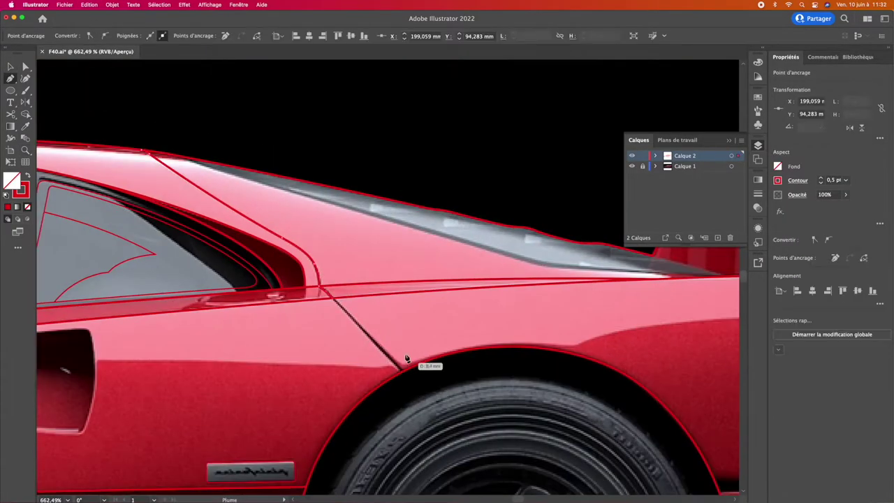
{"action": "scroll", "coordinate": [466, 305], "scroll_direction": "down", "scroll_amount": 2}
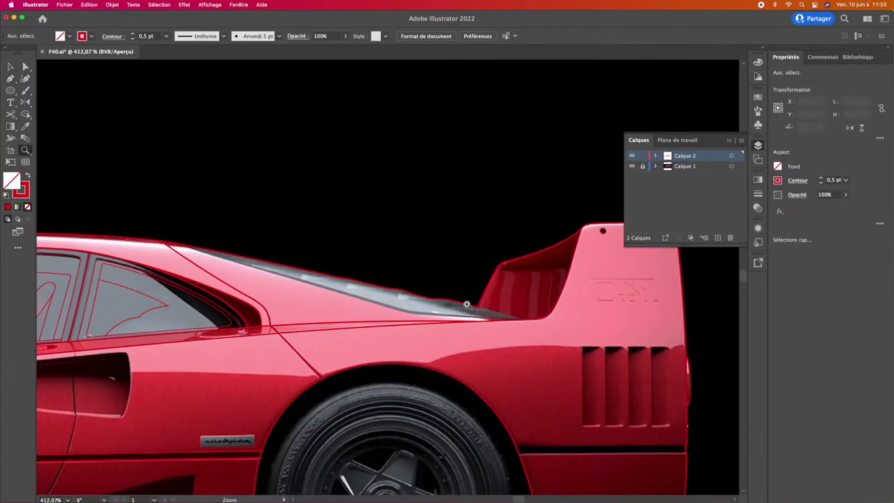
{"action": "scroll", "coordinate": [198, 257], "scroll_direction": "up", "scroll_amount": 1}
Step: Extend the seam path to where the roof and quarter-panel lines meet
{"action": "left_click", "coordinate": [333, 302]}
{"action": "scroll", "coordinate": [484, 343], "scroll_direction": "down", "scroll_amount": 2}
{"action": "scroll", "coordinate": [189, 263], "scroll_direction": "up", "scroll_amount": 4}
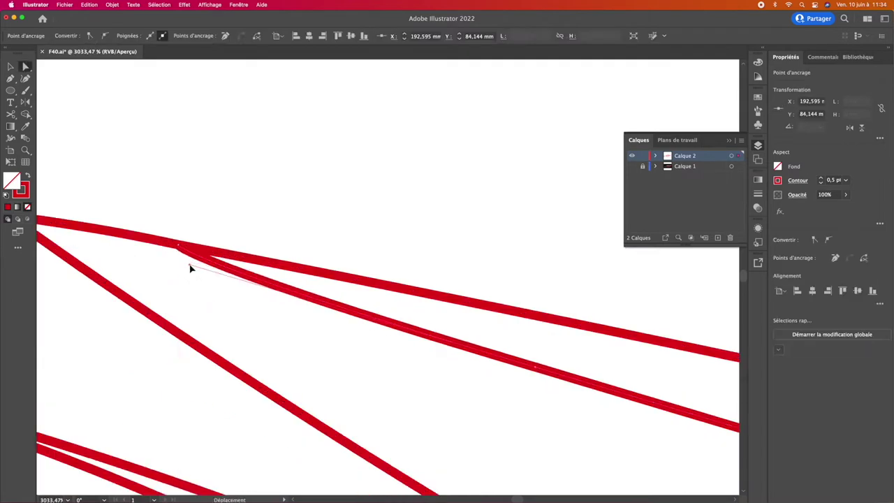
{"action": "scroll", "coordinate": [341, 331], "scroll_direction": "down", "scroll_amount": 2}
{"action": "scroll", "coordinate": [457, 295], "scroll_direction": "down", "scroll_amount": 1}
{"action": "scroll", "coordinate": [485, 355], "scroll_direction": "down", "scroll_amount": 2}
{"action": "scroll", "coordinate": [433, 258], "scroll_direction": "up", "scroll_amount": 2}
{"action": "scroll", "coordinate": [556, 171], "scroll_direction": "up", "scroll_amount": 2}
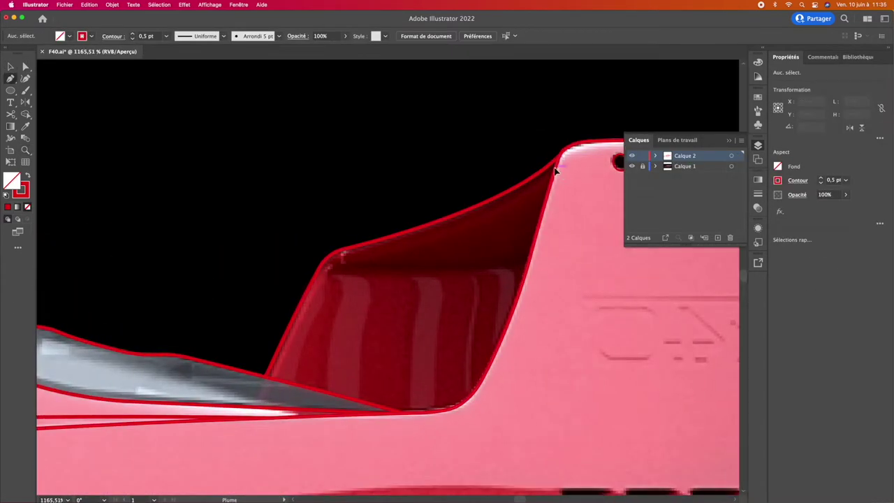
Step: Trace the rear wing's inner edge and the first side louver
{"action": "scroll", "coordinate": [377, 251], "scroll_direction": "up", "scroll_amount": 2}
{"action": "scroll", "coordinate": [362, 270], "scroll_direction": "down", "scroll_amount": 2}
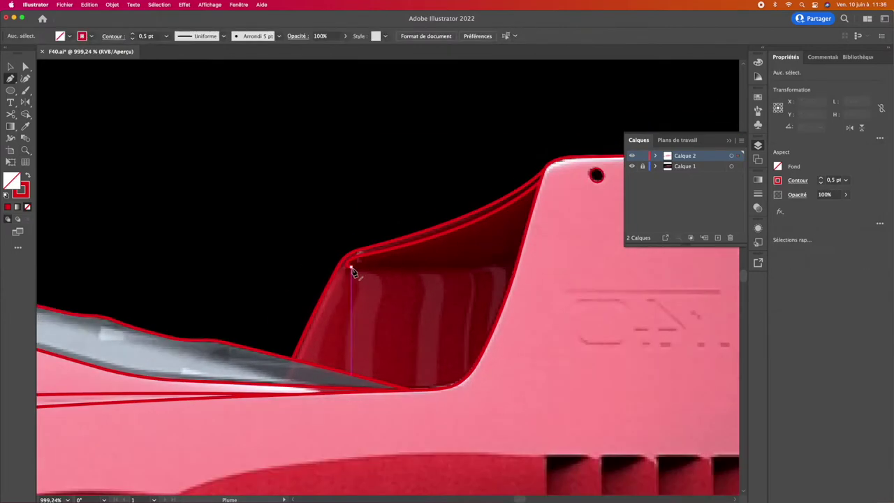
{"action": "scroll", "coordinate": [464, 280], "scroll_direction": "up", "scroll_amount": 1}
{"action": "scroll", "coordinate": [454, 244], "scroll_direction": "down", "scroll_amount": 2}
{"action": "scroll", "coordinate": [444, 212], "scroll_direction": "down", "scroll_amount": 2}
{"action": "scroll", "coordinate": [419, 251], "scroll_direction": "up", "scroll_amount": 3}
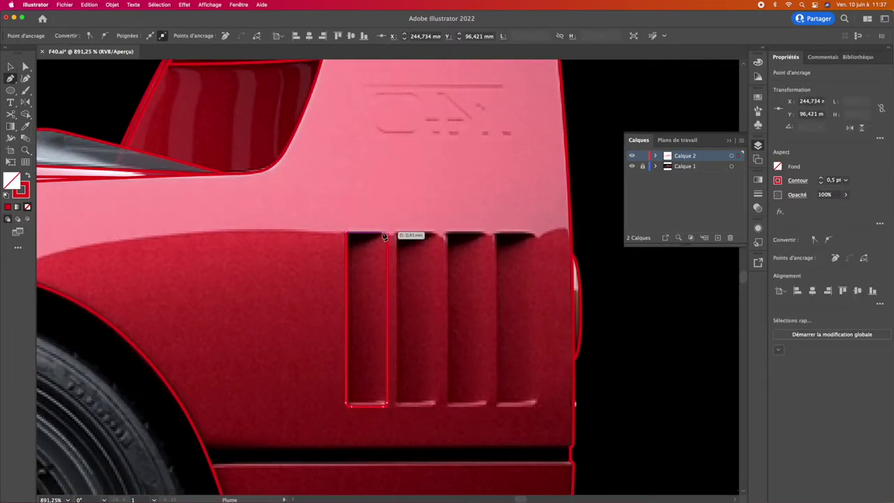
{"action": "scroll", "coordinate": [384, 236], "scroll_direction": "down", "scroll_amount": 2}
{"action": "scroll", "coordinate": [389, 409], "scroll_direction": "down", "scroll_amount": 2}
{"action": "scroll", "coordinate": [385, 202], "scroll_direction": "up", "scroll_amount": 3}
{"action": "scroll", "coordinate": [343, 225], "scroll_direction": "down", "scroll_amount": 3}
{"action": "scroll", "coordinate": [471, 244], "scroll_direction": "up", "scroll_amount": 3}
Step: Copy the louver outline onto the next louver with an Alt+Shift drag
{"action": "left_click_drag", "start_coordinate": [358, 218], "coordinate": [431, 219]}
{"action": "key", "text": "p"}
{"action": "scroll", "coordinate": [259, 343], "scroll_direction": "down", "scroll_amount": 3}
{"action": "scroll", "coordinate": [248, 333], "scroll_direction": "up", "scroll_amount": 3}
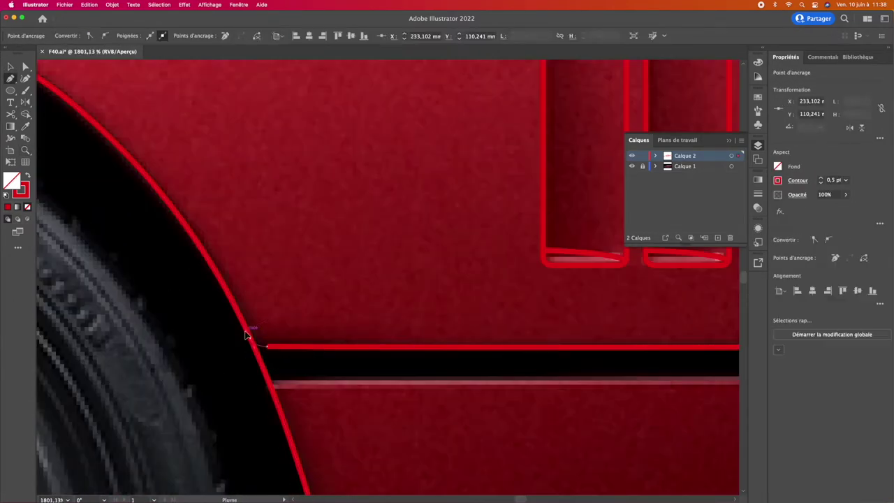
{"action": "scroll", "coordinate": [279, 331], "scroll_direction": "down", "scroll_amount": 3}
{"action": "scroll", "coordinate": [277, 336], "scroll_direction": "up", "scroll_amount": 3}
{"action": "scroll", "coordinate": [277, 336], "scroll_direction": "down", "scroll_amount": 3}
{"action": "scroll", "coordinate": [278, 336], "scroll_direction": "up", "scroll_amount": 3}
Step: Trace the black trim strip behind the rear wheel as a new path
{"action": "key", "text": "v"}
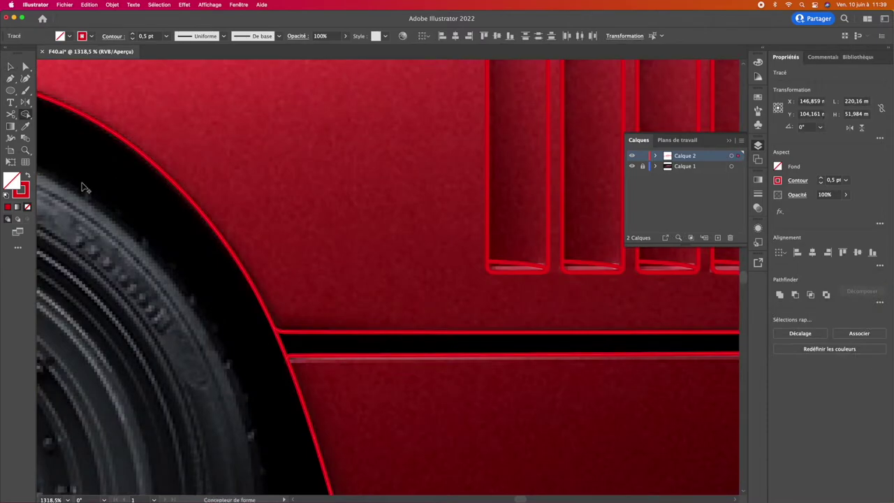
{"action": "key", "text": "p"}
{"action": "scroll", "coordinate": [272, 347], "scroll_direction": "up", "scroll_amount": 1}
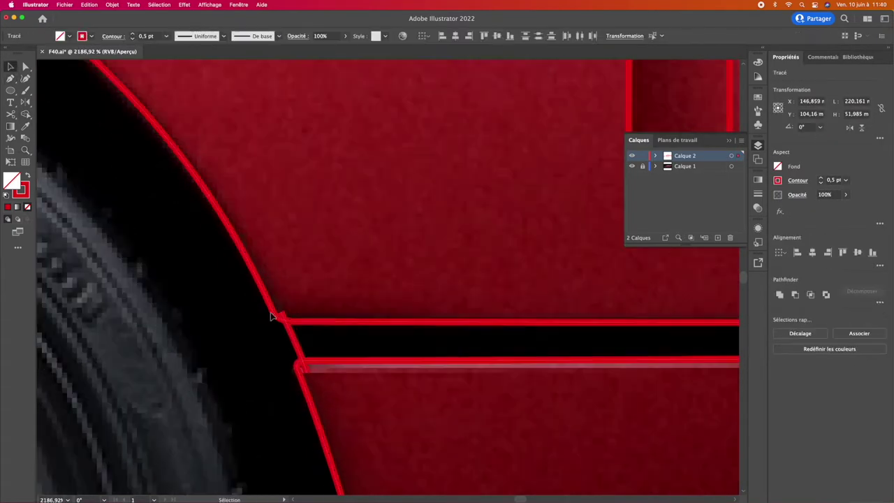
{"action": "scroll", "coordinate": [222, 190], "scroll_direction": "up", "scroll_amount": 3}
{"action": "scroll", "coordinate": [306, 296], "scroll_direction": "up", "scroll_amount": 2}
{"action": "scroll", "coordinate": [465, 324], "scroll_direction": "down", "scroll_amount": 1}
{"action": "scroll", "coordinate": [464, 324], "scroll_direction": "down", "scroll_amount": 5}
{"action": "scroll", "coordinate": [608, 168], "scroll_direction": "down", "scroll_amount": 1}
{"action": "scroll", "coordinate": [370, 303], "scroll_direction": "up", "scroll_amount": 3}
Step: Merge the traced trim regions with the Shape Builder
{"action": "key", "text": "shift+m"}
{"action": "scroll", "coordinate": [304, 315], "scroll_direction": "up", "scroll_amount": 2}
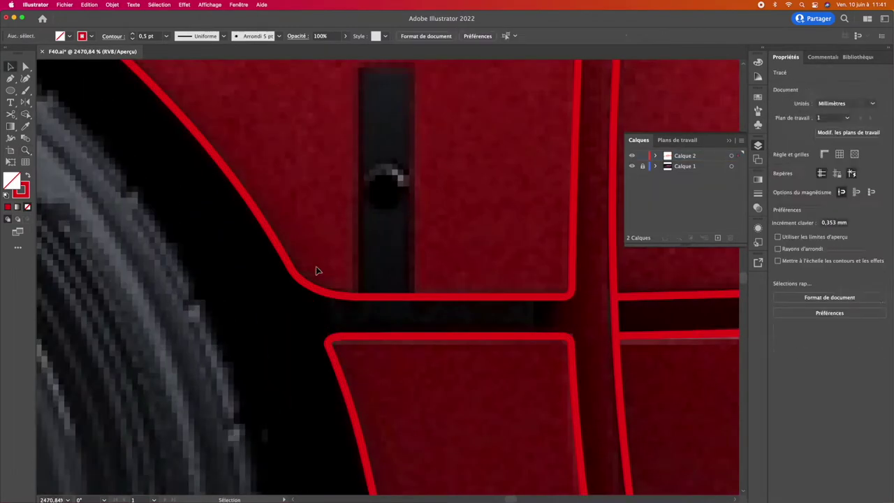
{"action": "scroll", "coordinate": [345, 345], "scroll_direction": "down", "scroll_amount": 4}
{"action": "scroll", "coordinate": [385, 309], "scroll_direction": "up", "scroll_amount": 3}
{"action": "key", "text": "p"}
{"action": "scroll", "coordinate": [371, 347], "scroll_direction": "up", "scroll_amount": 2}
{"action": "scroll", "coordinate": [317, 325], "scroll_direction": "down", "scroll_amount": 5}
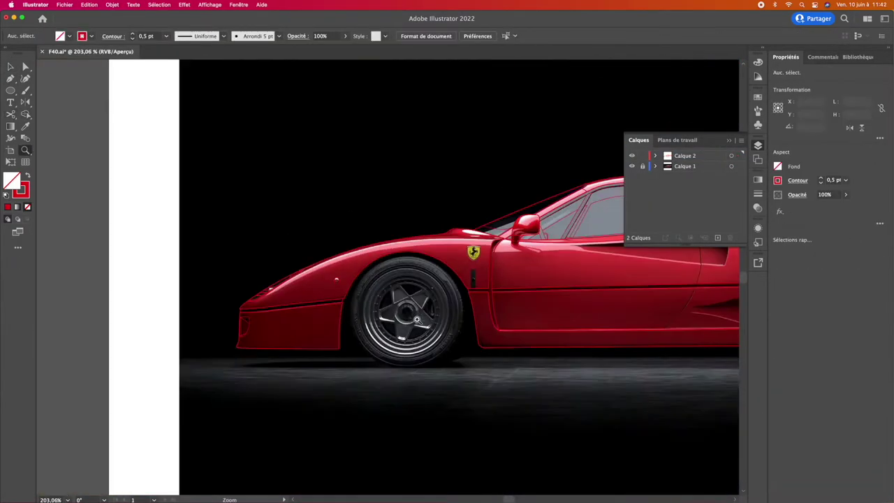
Step: Retract the direction handle to make a sharp sill corner, checking it against the photo
{"action": "scroll", "coordinate": [488, 210], "scroll_direction": "up", "scroll_amount": 3}
{"action": "key", "text": "z"}
{"action": "left_click", "coordinate": [632, 155]}
{"action": "key", "text": "p"}
{"action": "left_click_drag", "start_coordinate": [393, 358], "coordinate": [357, 356]}
{"action": "left_click", "coordinate": [631, 155]}
Step: Select the small sill trim path and one of its anchor points
{"action": "scroll", "coordinate": [531, 354], "scroll_direction": "up", "scroll_amount": 2}
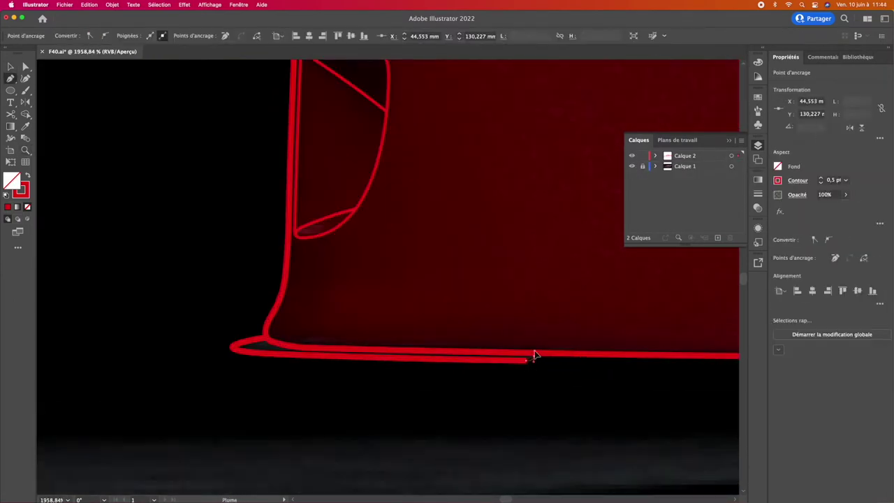
{"action": "scroll", "coordinate": [244, 349], "scroll_direction": "up", "scroll_amount": 3}
{"action": "scroll", "coordinate": [490, 344], "scroll_direction": "down", "scroll_amount": 2}
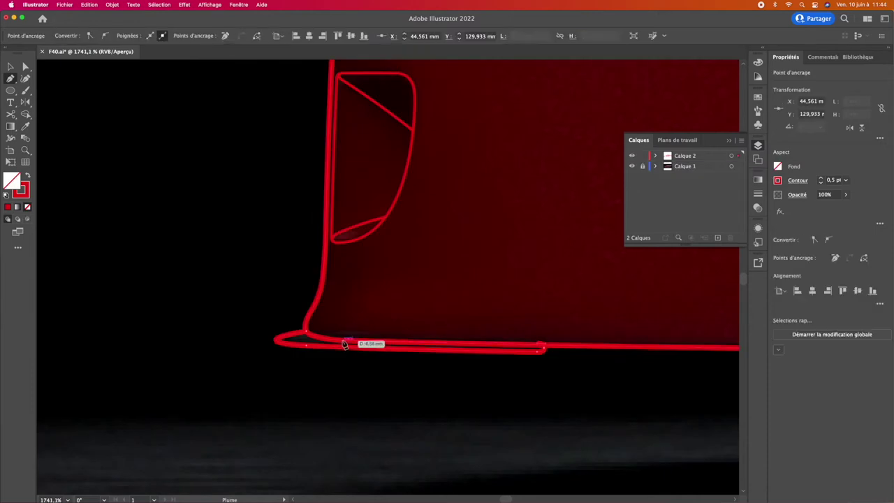
{"action": "key", "text": "a"}
{"action": "scroll", "coordinate": [447, 352], "scroll_direction": "up", "scroll_amount": 3}
{"action": "left_click", "coordinate": [396, 352]}
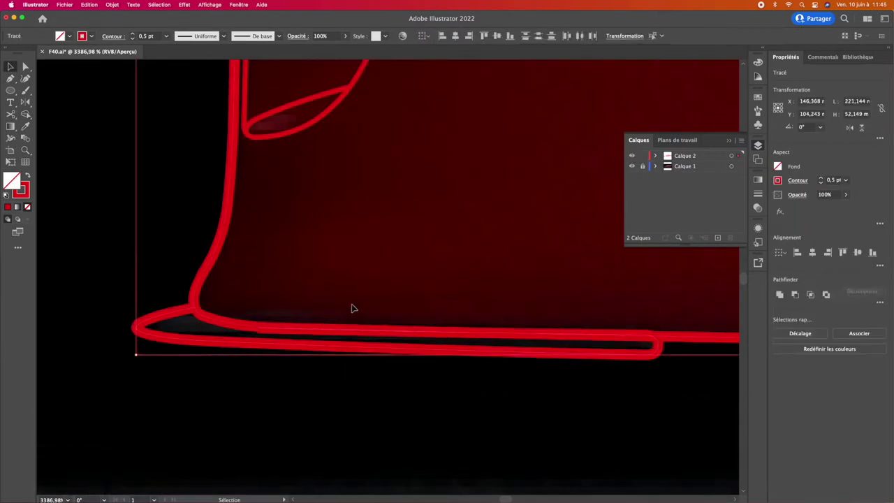
{"action": "scroll", "coordinate": [354, 321], "scroll_direction": "down", "scroll_amount": 2}
{"action": "scroll", "coordinate": [419, 342], "scroll_direction": "up", "scroll_amount": 3}
{"action": "left_click", "coordinate": [451, 352]}
{"action": "scroll", "coordinate": [538, 361], "scroll_direction": "up", "scroll_amount": 2}
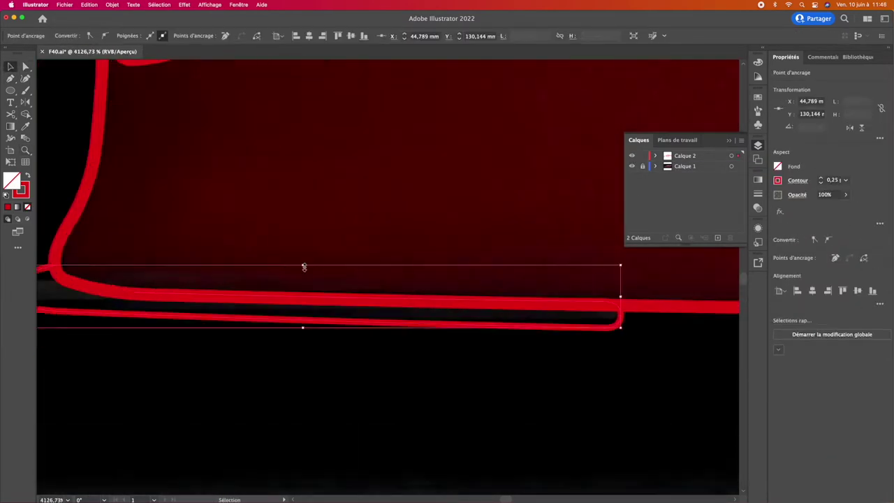
{"action": "scroll", "coordinate": [304, 266], "scroll_direction": "down", "scroll_amount": 5}
Step: Hide the car photo layer briefly to check the traced outlines, then show it again
{"action": "key", "text": "v"}
{"action": "left_click", "coordinate": [631, 165]}
{"action": "scroll", "coordinate": [399, 335], "scroll_direction": "up", "scroll_amount": 4}
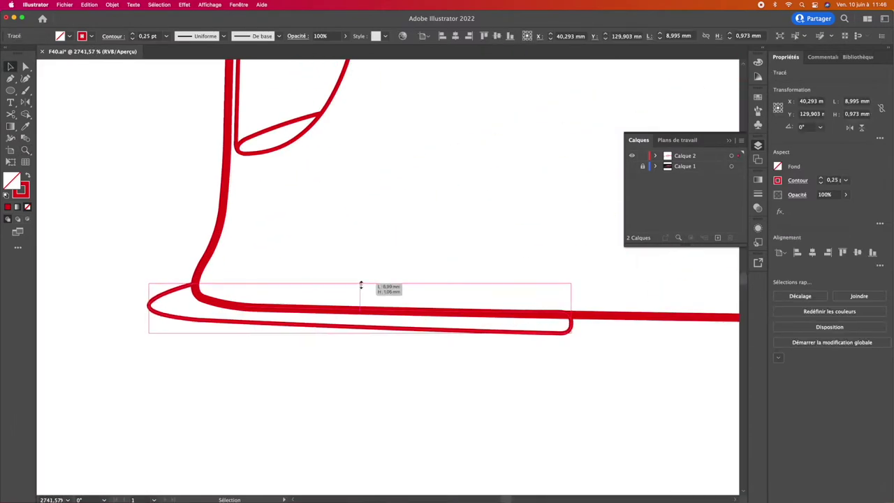
{"action": "scroll", "coordinate": [314, 301], "scroll_direction": "down", "scroll_amount": 3}
{"action": "scroll", "coordinate": [433, 280], "scroll_direction": "down", "scroll_amount": 3}
{"action": "left_click", "coordinate": [632, 165]}
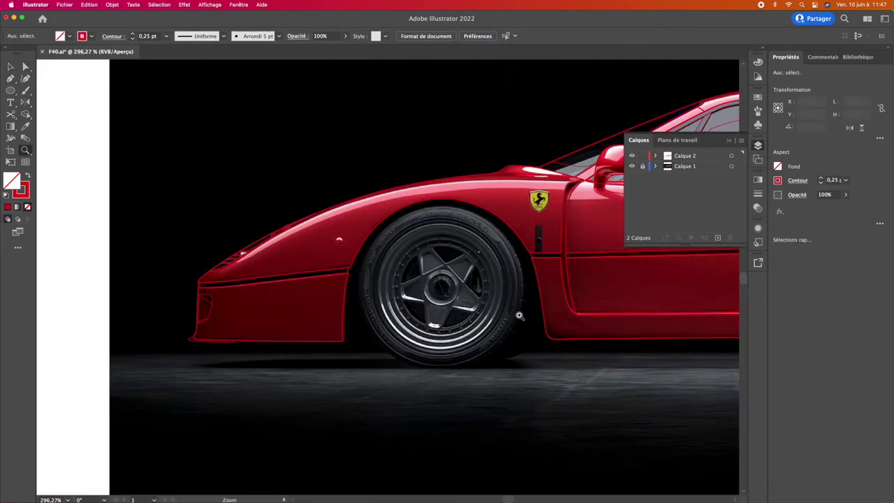
{"action": "scroll", "coordinate": [481, 325], "scroll_direction": "up", "scroll_amount": 2}
Step: Zoom around the door and hide the traced outline layer to view the photo
{"action": "key", "text": "p"}
{"action": "scroll", "coordinate": [588, 345], "scroll_direction": "down", "scroll_amount": 4}
{"action": "scroll", "coordinate": [273, 350], "scroll_direction": "up", "scroll_amount": 4}
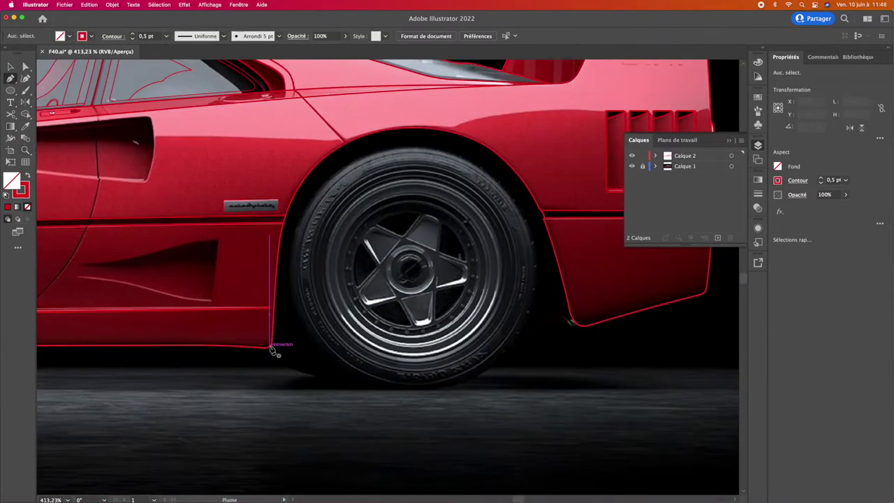
{"action": "key", "text": "z"}
{"action": "scroll", "coordinate": [474, 345], "scroll_direction": "up", "scroll_amount": 3}
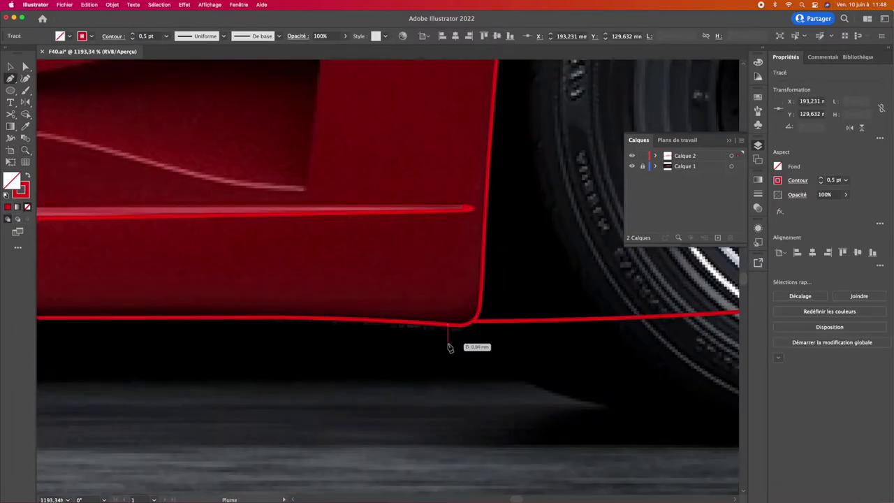
{"action": "key", "text": "v"}
{"action": "scroll", "coordinate": [493, 285], "scroll_direction": "down", "scroll_amount": 5}
{"action": "scroll", "coordinate": [493, 285], "scroll_direction": "down", "scroll_amount": 1}
{"action": "scroll", "coordinate": [499, 352], "scroll_direction": "up", "scroll_amount": 4}
{"action": "scroll", "coordinate": [605, 196], "scroll_direction": "up", "scroll_amount": 2}
{"action": "scroll", "coordinate": [606, 196], "scroll_direction": "down", "scroll_amount": 3}
{"action": "scroll", "coordinate": [606, 196], "scroll_direction": "down", "scroll_amount": 2}
{"action": "left_click", "coordinate": [632, 155]}
Step: Draw a path segment along the door's crease line
{"action": "scroll", "coordinate": [559, 226], "scroll_direction": "up", "scroll_amount": 1}
{"action": "scroll", "coordinate": [579, 209], "scroll_direction": "up", "scroll_amount": 2}
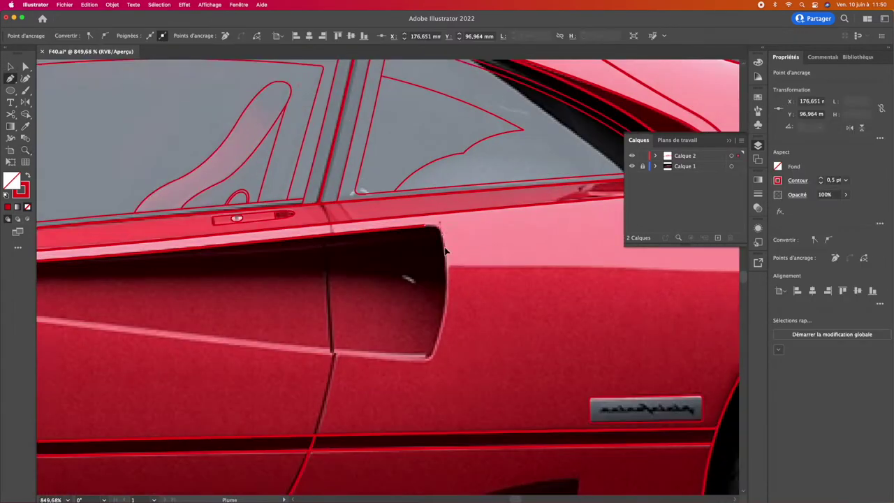
{"action": "scroll", "coordinate": [605, 185], "scroll_direction": "up", "scroll_amount": 2}
{"action": "scroll", "coordinate": [386, 354], "scroll_direction": "down", "scroll_amount": 2}
{"action": "scroll", "coordinate": [572, 343], "scroll_direction": "down", "scroll_amount": 2}
{"action": "scroll", "coordinate": [111, 286], "scroll_direction": "down", "scroll_amount": 1}
{"action": "scroll", "coordinate": [451, 299], "scroll_direction": "down", "scroll_amount": 2}
{"action": "scroll", "coordinate": [332, 283], "scroll_direction": "down", "scroll_amount": 1}
{"action": "scroll", "coordinate": [332, 282], "scroll_direction": "up", "scroll_amount": 10}
{"action": "scroll", "coordinate": [370, 284], "scroll_direction": "down", "scroll_amount": 5}
{"action": "scroll", "coordinate": [427, 303], "scroll_direction": "up", "scroll_amount": 2}
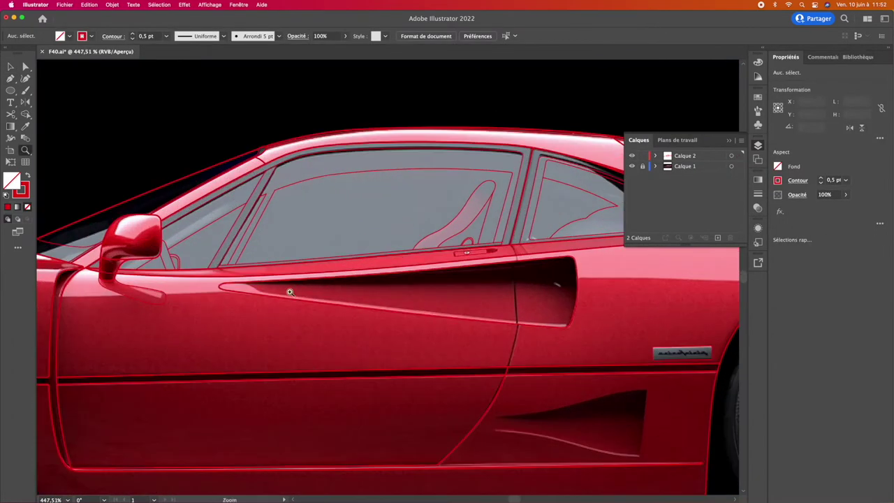
{"action": "scroll", "coordinate": [593, 328], "scroll_direction": "up", "scroll_amount": 4}
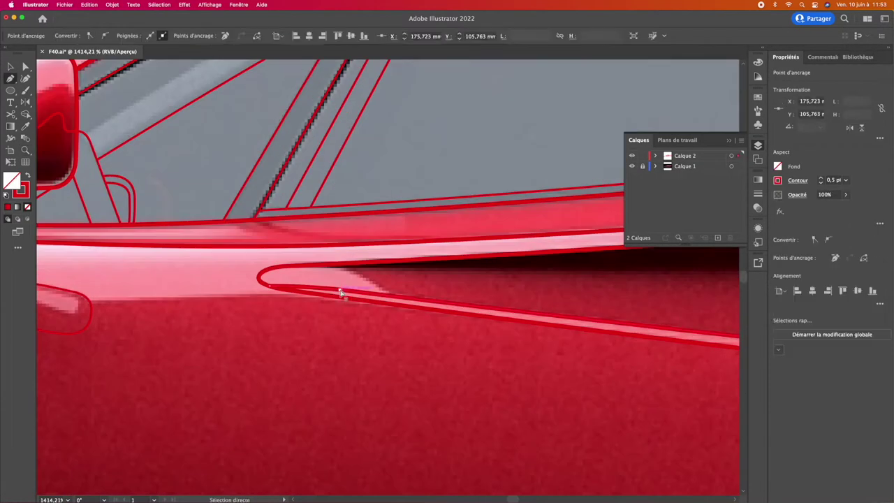
{"action": "scroll", "coordinate": [198, 286], "scroll_direction": "down", "scroll_amount": 3}
{"action": "scroll", "coordinate": [534, 304], "scroll_direction": "down", "scroll_amount": 1}
{"action": "scroll", "coordinate": [682, 242], "scroll_direction": "down", "scroll_amount": 1}
{"action": "scroll", "coordinate": [256, 214], "scroll_direction": "up", "scroll_amount": 6}
{"action": "scroll", "coordinate": [255, 215], "scroll_direction": "down", "scroll_amount": 6}
{"action": "left_click_drag", "start_coordinate": [298, 259], "coordinate": [290, 278]}
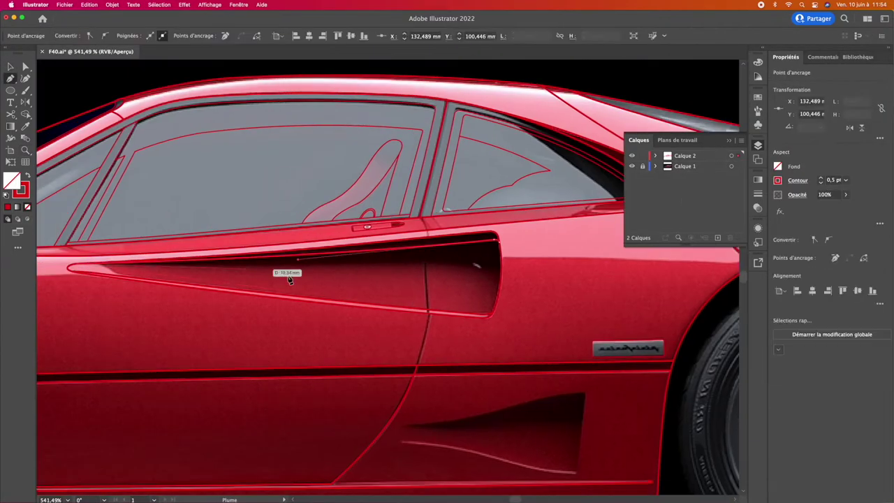
Step: Merge the overlapping shapes at the mirror base with Shape Builder
{"action": "scroll", "coordinate": [629, 196], "scroll_direction": "left", "scroll_amount": 10}
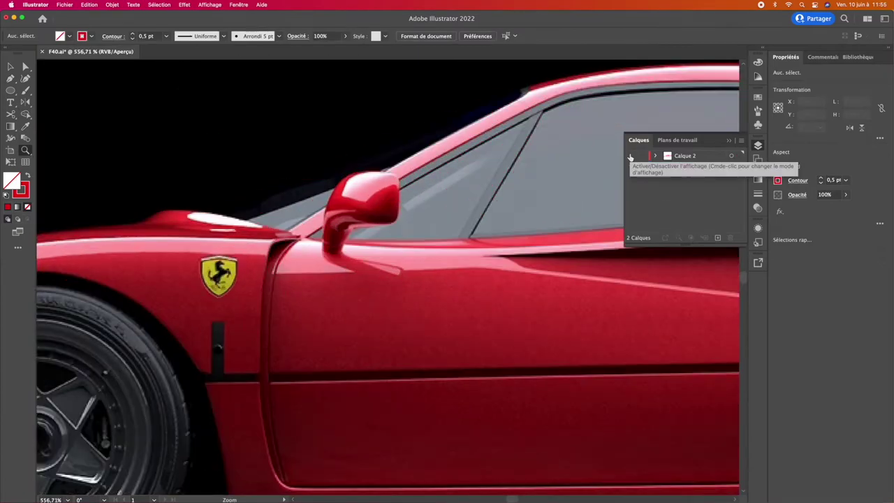
{"action": "scroll", "coordinate": [361, 340], "scroll_direction": "up", "scroll_amount": 2}
{"action": "scroll", "coordinate": [381, 182], "scroll_direction": "up", "scroll_amount": 2}
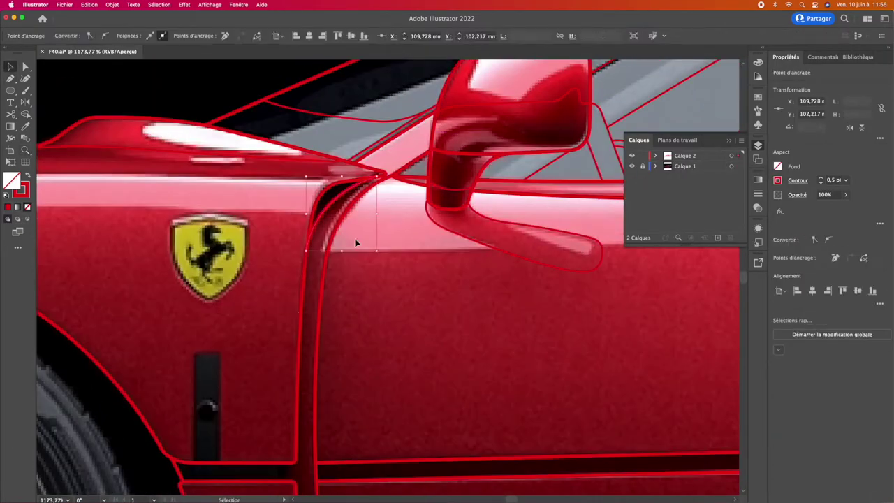
{"action": "key", "text": "shift+m"}
{"action": "scroll", "coordinate": [355, 242], "scroll_direction": "down", "scroll_amount": 3}
{"action": "scroll", "coordinate": [455, 354], "scroll_direction": "up", "scroll_amount": 1}
{"action": "scroll", "coordinate": [379, 259], "scroll_direction": "up", "scroll_amount": 3}
{"action": "scroll", "coordinate": [361, 223], "scroll_direction": "up", "scroll_amount": 2}
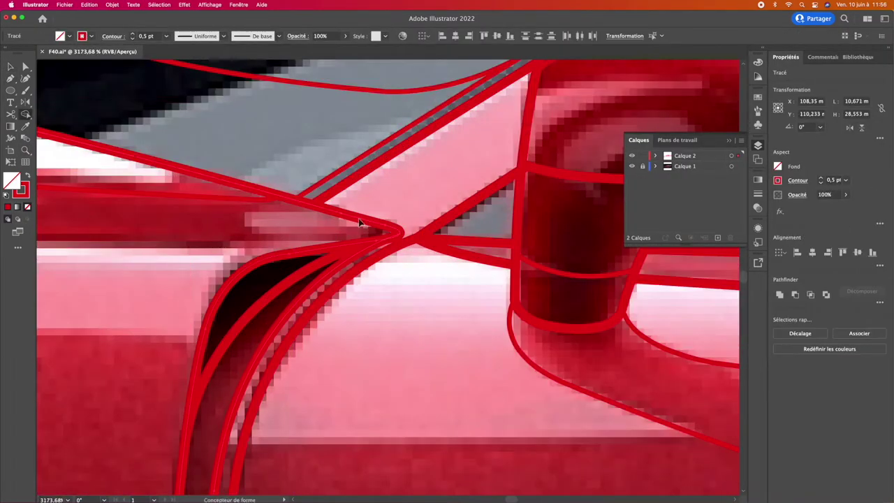
{"action": "key", "text": "z"}
{"action": "scroll", "coordinate": [361, 223], "scroll_direction": "down", "scroll_amount": 6}
{"action": "scroll", "coordinate": [632, 162], "scroll_direction": "down", "scroll_amount": 3}
{"action": "scroll", "coordinate": [389, 343], "scroll_direction": "up", "scroll_amount": 4}
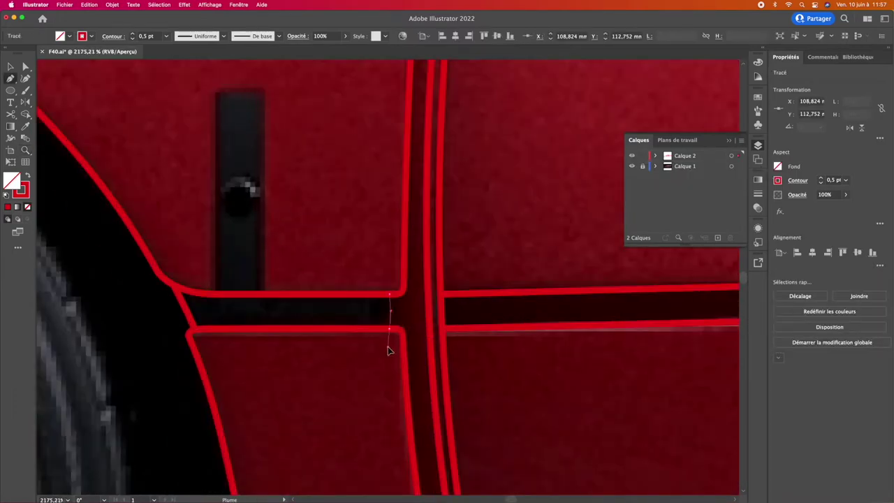
{"action": "scroll", "coordinate": [591, 335], "scroll_direction": "down", "scroll_amount": 3}
{"action": "scroll", "coordinate": [461, 311], "scroll_direction": "up", "scroll_amount": 4}
Step: Draw a short line across the door gap
{"action": "key", "text": "p"}
{"action": "left_click", "coordinate": [473, 305]}
{"action": "scroll", "coordinate": [447, 309], "scroll_direction": "down", "scroll_amount": 3}
{"action": "scroll", "coordinate": [245, 299], "scroll_direction": "up", "scroll_amount": 3}
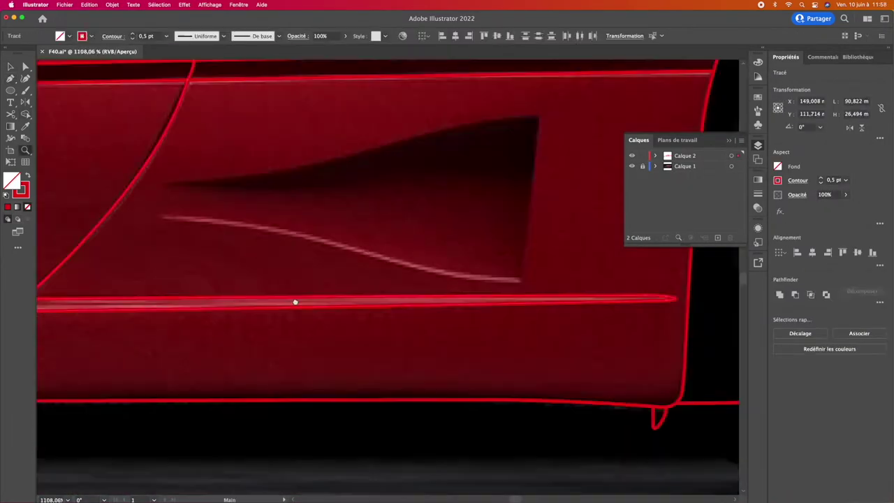
{"action": "scroll", "coordinate": [296, 301], "scroll_direction": "down", "scroll_amount": 2}
Step: Hide the traced outline layer to compare with the photo and clear the selection
{"action": "left_click", "coordinate": [631, 156]}
{"action": "scroll", "coordinate": [417, 262], "scroll_direction": "up", "scroll_amount": 3}
{"action": "scroll", "coordinate": [418, 263], "scroll_direction": "down", "scroll_amount": 2}
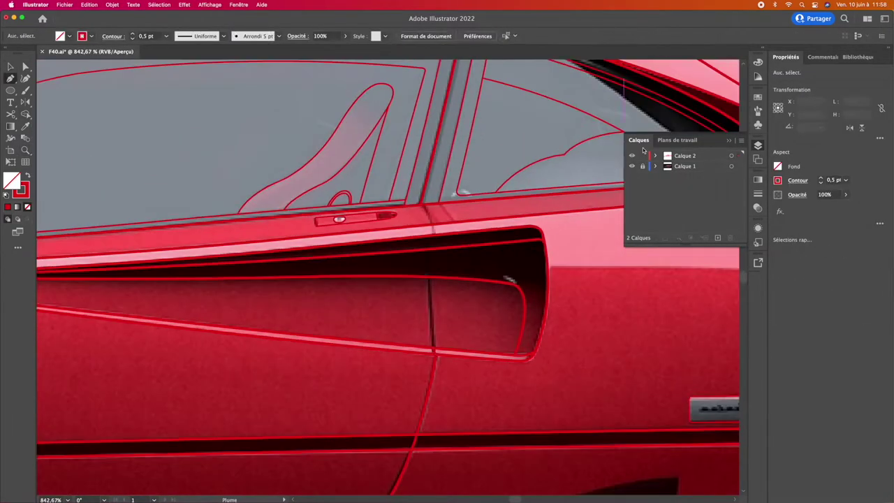
{"action": "scroll", "coordinate": [422, 185], "scroll_direction": "up", "scroll_amount": 2}
{"action": "key", "text": "v"}
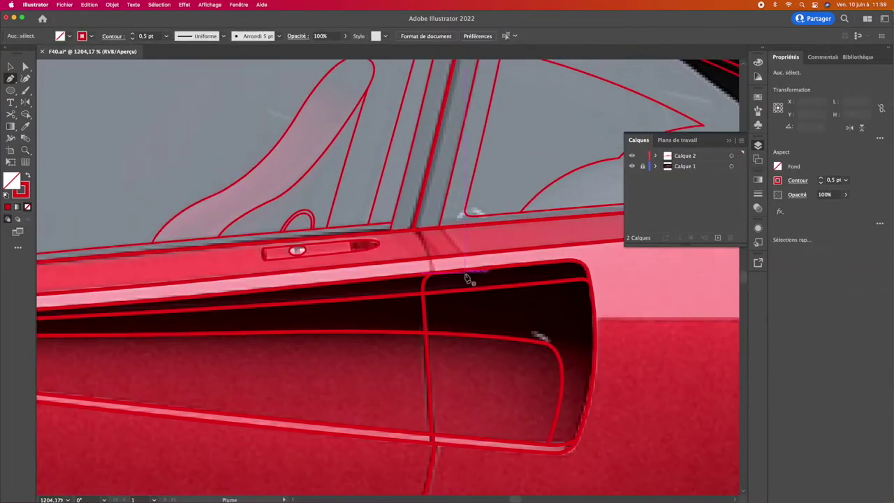
{"action": "scroll", "coordinate": [412, 280], "scroll_direction": "up", "scroll_amount": 2}
{"action": "scroll", "coordinate": [405, 301], "scroll_direction": "up", "scroll_amount": 2}
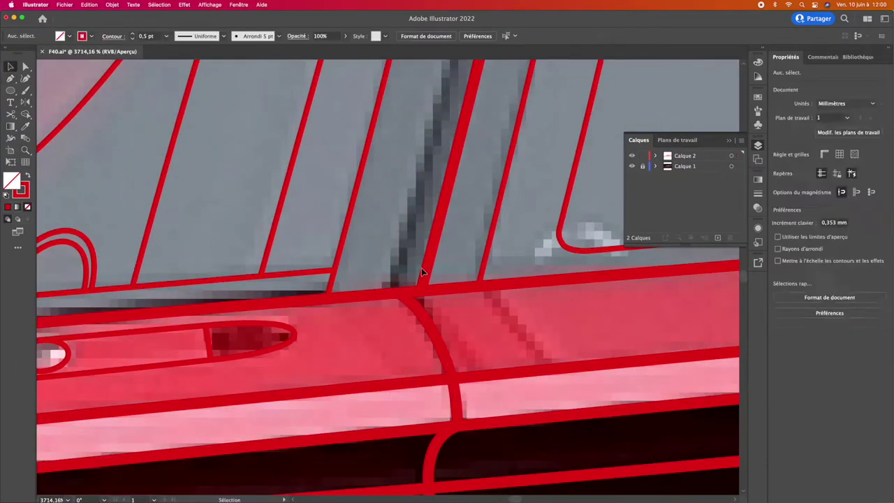
{"action": "scroll", "coordinate": [405, 280], "scroll_direction": "down", "scroll_amount": 3}
{"action": "scroll", "coordinate": [494, 306], "scroll_direction": "up", "scroll_amount": 2}
{"action": "scroll", "coordinate": [395, 352], "scroll_direction": "down", "scroll_amount": 2}
{"action": "left_click", "coordinate": [395, 352]}
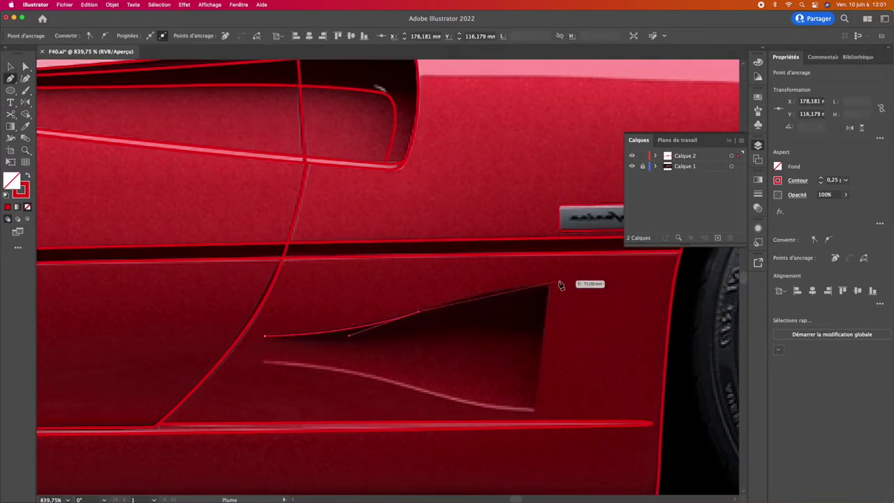
Step: Close the lower door intake path with a rounded tip
{"action": "key", "text": "z"}
{"action": "scroll", "coordinate": [567, 342], "scroll_direction": "down", "scroll_amount": 1}
{"action": "scroll", "coordinate": [452, 225], "scroll_direction": "up", "scroll_amount": 2}
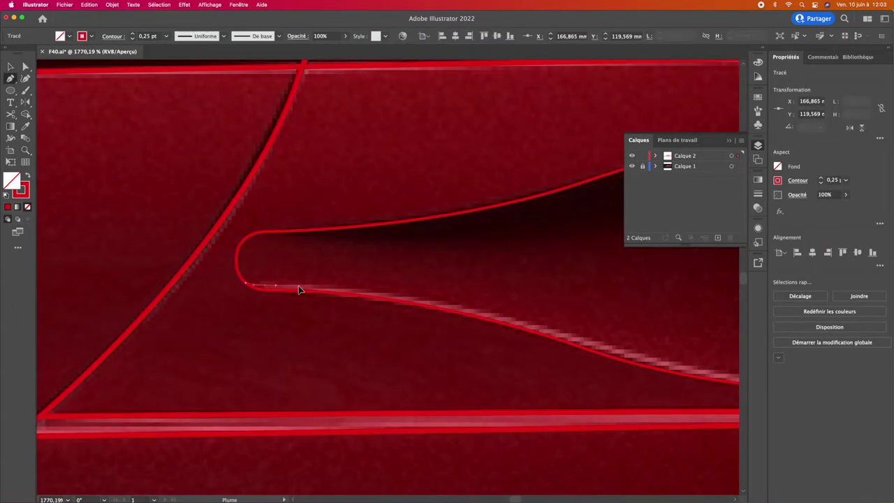
{"action": "scroll", "coordinate": [295, 289], "scroll_direction": "down", "scroll_amount": 3}
{"action": "scroll", "coordinate": [390, 306], "scroll_direction": "up", "scroll_amount": 1}
{"action": "scroll", "coordinate": [510, 320], "scroll_direction": "up", "scroll_amount": 3}
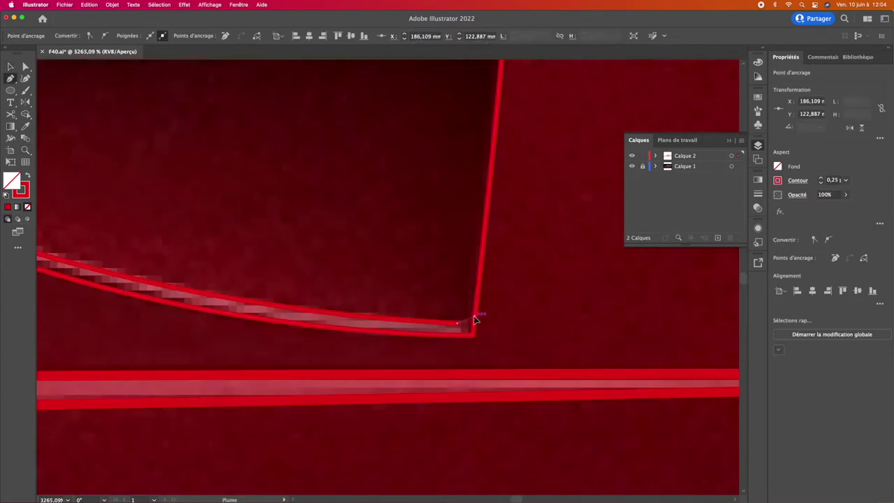
{"action": "scroll", "coordinate": [356, 226], "scroll_direction": "down", "scroll_amount": 3}
{"action": "scroll", "coordinate": [274, 255], "scroll_direction": "up", "scroll_amount": 2}
{"action": "scroll", "coordinate": [322, 255], "scroll_direction": "down", "scroll_amount": 3}
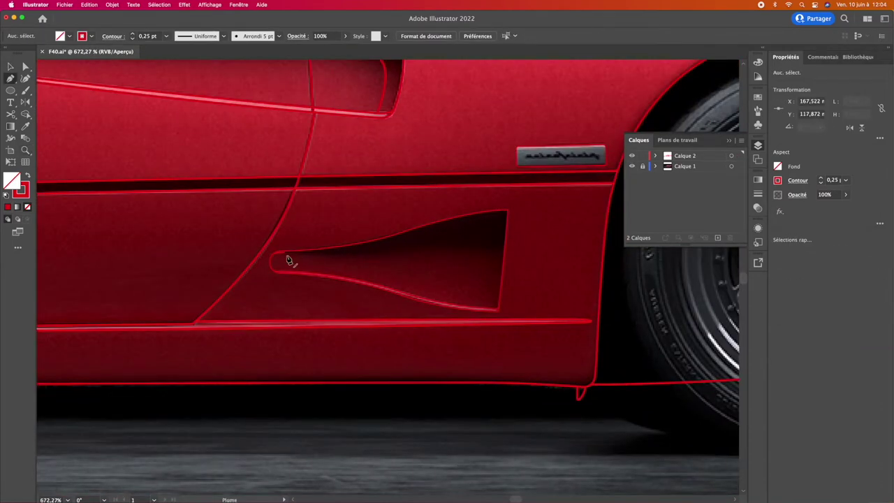
{"action": "key", "text": "v"}
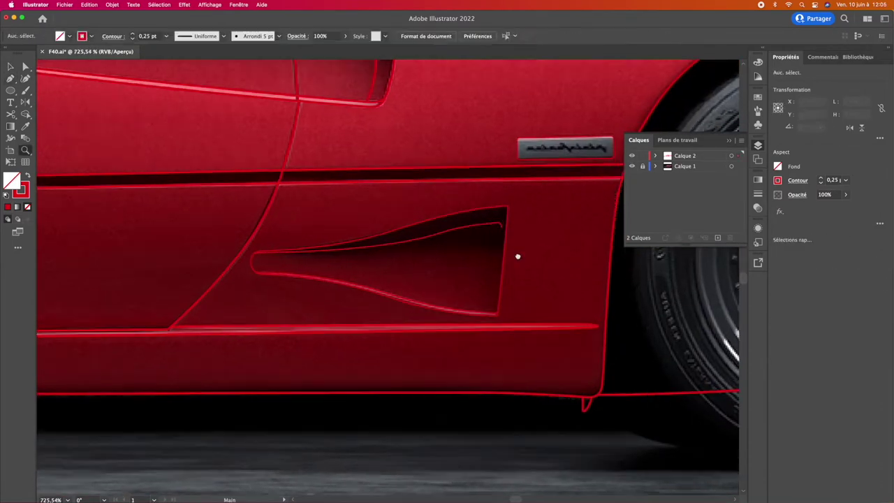
Step: Select the small vertical fender vent rectangle and the round knob inside it
{"action": "scroll", "coordinate": [514, 255], "scroll_direction": "down", "scroll_amount": 2}
{"action": "scroll", "coordinate": [486, 369], "scroll_direction": "up", "scroll_amount": 5}
{"action": "scroll", "coordinate": [249, 269], "scroll_direction": "down", "scroll_amount": 3}
{"action": "left_click", "coordinate": [410, 269]}
{"action": "scroll", "coordinate": [415, 289], "scroll_direction": "up", "scroll_amount": 2}
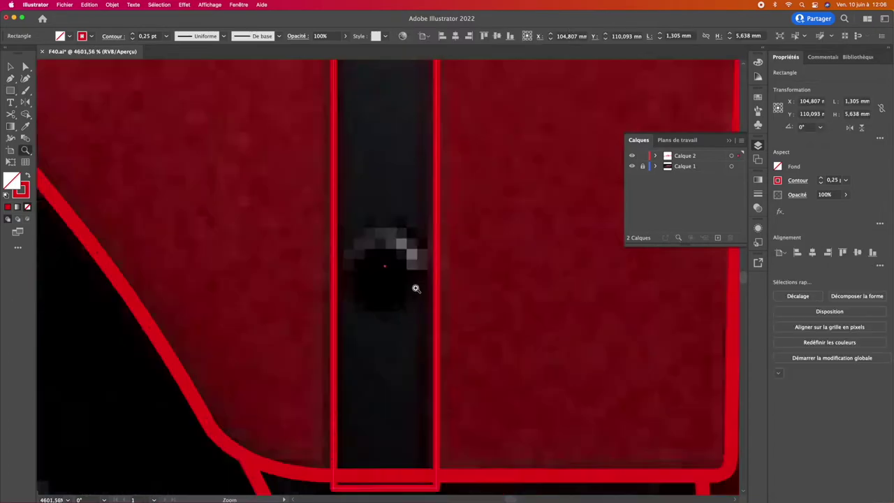
{"action": "scroll", "coordinate": [414, 289], "scroll_direction": "down", "scroll_amount": 2}
{"action": "left_click", "coordinate": [411, 288]}
{"action": "scroll", "coordinate": [601, 181], "scroll_direction": "down", "scroll_amount": 2}
{"action": "scroll", "coordinate": [600, 180], "scroll_direction": "down", "scroll_amount": 2}
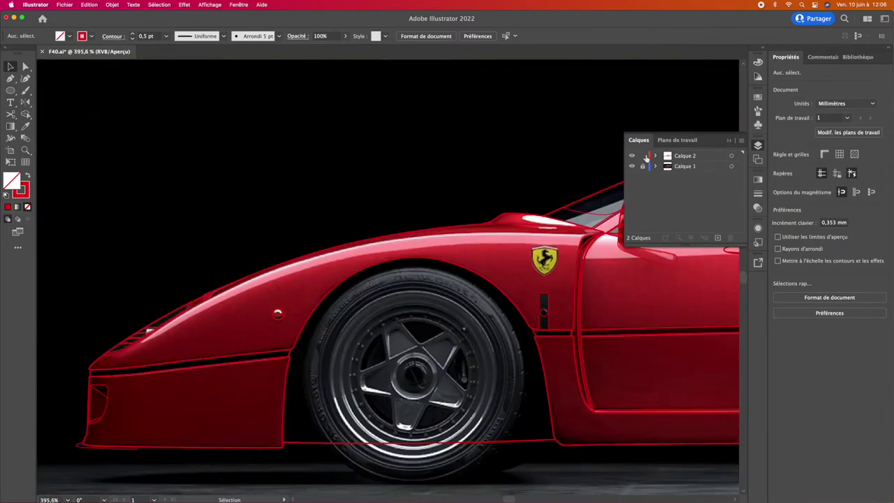
Step: Trace the body edge over the rear wheel arch with the Pen tool
{"action": "key", "text": "p"}
{"action": "scroll", "coordinate": [549, 213], "scroll_direction": "left", "scroll_amount": 3}
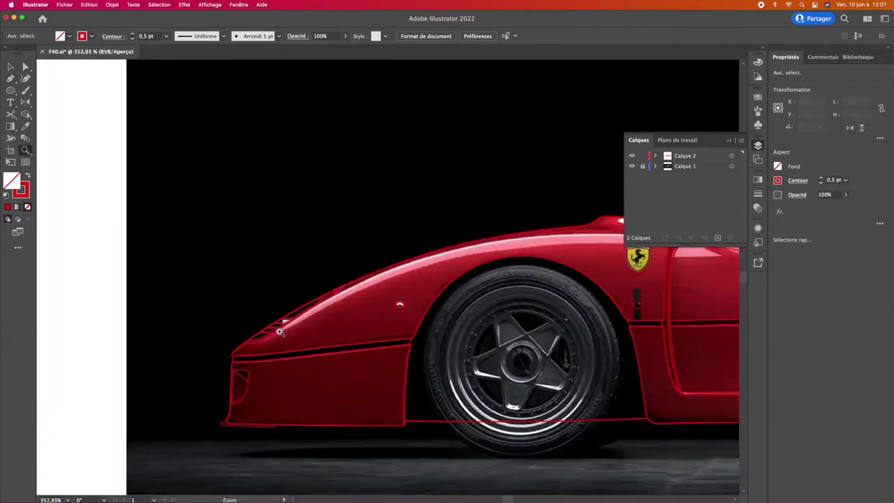
{"action": "scroll", "coordinate": [215, 361], "scroll_direction": "up", "scroll_amount": 5}
{"action": "scroll", "coordinate": [258, 349], "scroll_direction": "down", "scroll_amount": 5}
{"action": "scroll", "coordinate": [283, 351], "scroll_direction": "up", "scroll_amount": 5}
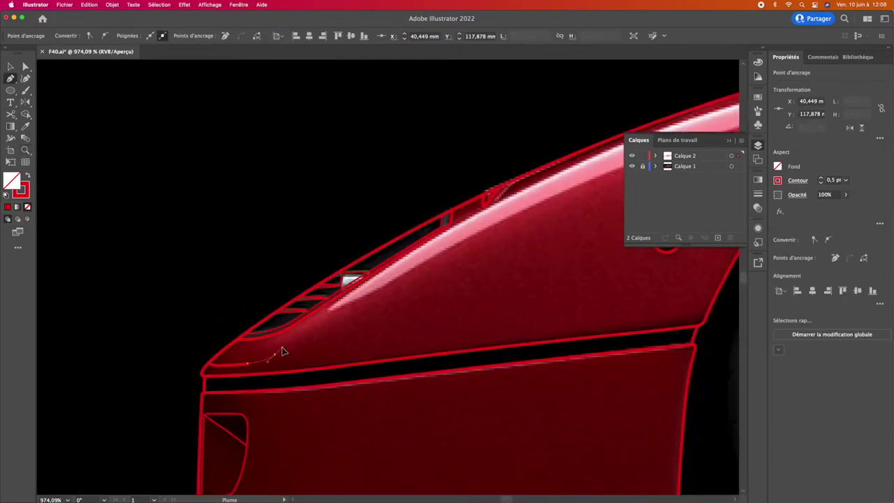
{"action": "scroll", "coordinate": [284, 352], "scroll_direction": "down", "scroll_amount": 5}
{"action": "key", "text": "z"}
{"action": "scroll", "coordinate": [284, 352], "scroll_direction": "up", "scroll_amount": 10}
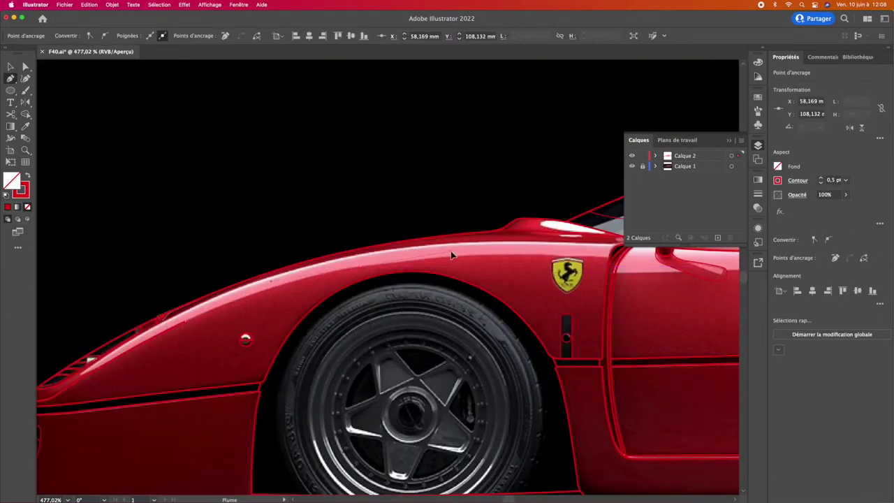
Step: Zoom in and follow the row of side vents toward the front
{"action": "key", "text": "z"}
{"action": "scroll", "coordinate": [428, 290], "scroll_direction": "up", "scroll_amount": 3}
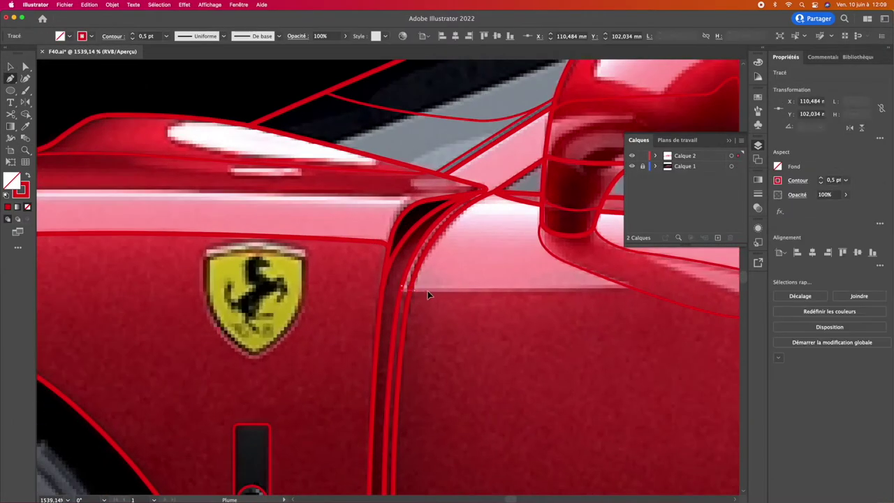
{"action": "scroll", "coordinate": [503, 257], "scroll_direction": "down", "scroll_amount": 4}
{"action": "scroll", "coordinate": [434, 276], "scroll_direction": "up", "scroll_amount": 3}
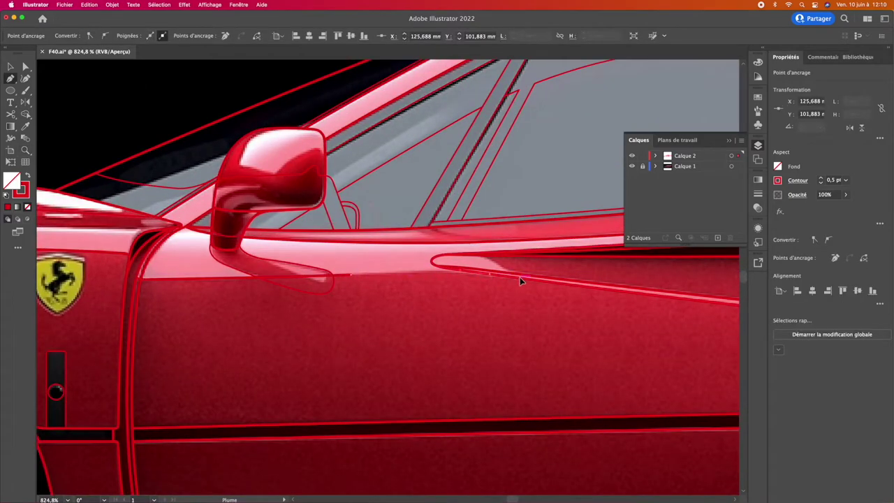
{"action": "scroll", "coordinate": [520, 281], "scroll_direction": "right", "scroll_amount": 10}
{"action": "key", "text": "z"}
{"action": "scroll", "coordinate": [427, 274], "scroll_direction": "down", "scroll_amount": 2}
{"action": "scroll", "coordinate": [549, 278], "scroll_direction": "up", "scroll_amount": 2}
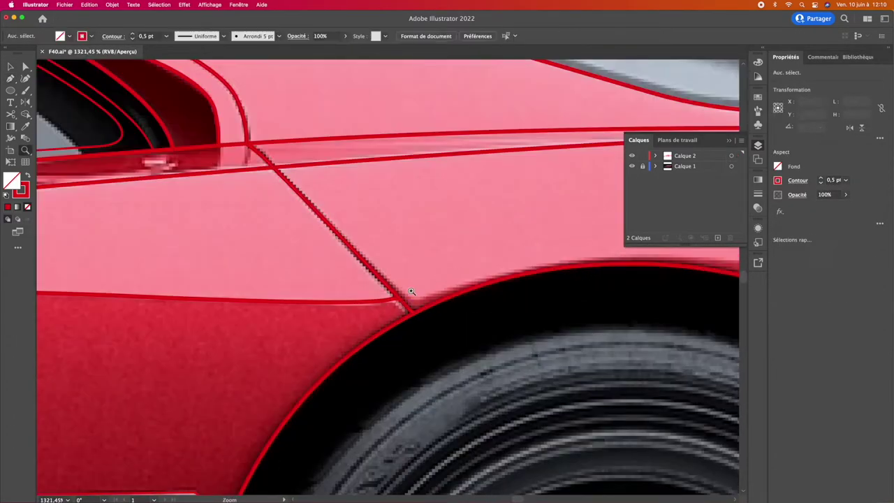
{"action": "scroll", "coordinate": [409, 289], "scroll_direction": "up", "scroll_amount": 1}
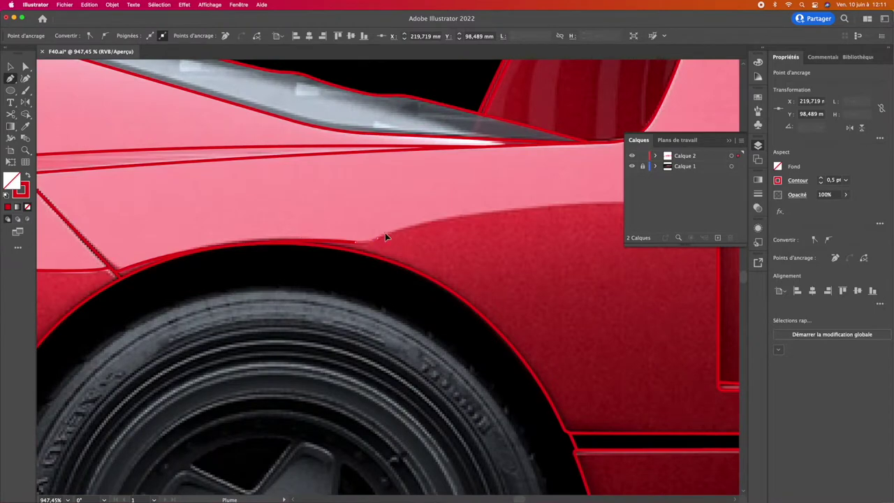
{"action": "scroll", "coordinate": [411, 239], "scroll_direction": "up", "scroll_amount": 3}
{"action": "scroll", "coordinate": [316, 239], "scroll_direction": "up", "scroll_amount": 2}
{"action": "scroll", "coordinate": [350, 290], "scroll_direction": "right", "scroll_amount": 5}
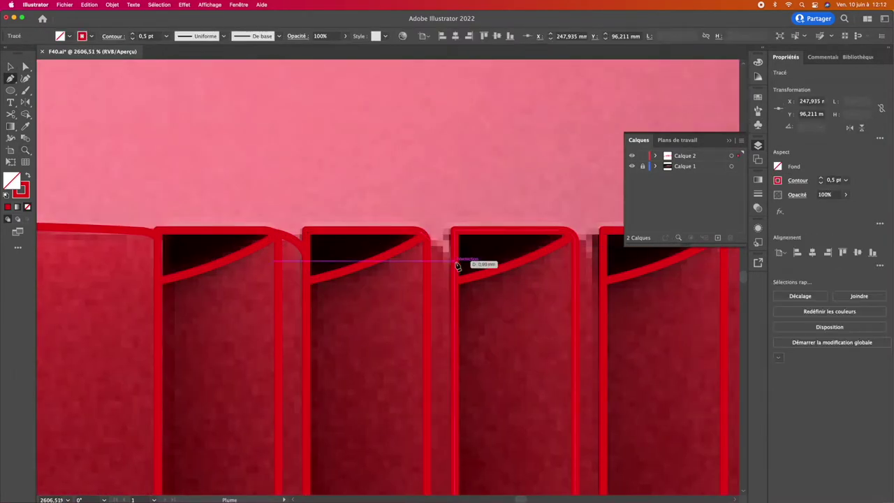
{"action": "scroll", "coordinate": [475, 260], "scroll_direction": "right", "scroll_amount": 5}
{"action": "scroll", "coordinate": [433, 262], "scroll_direction": "right", "scroll_amount": 5}
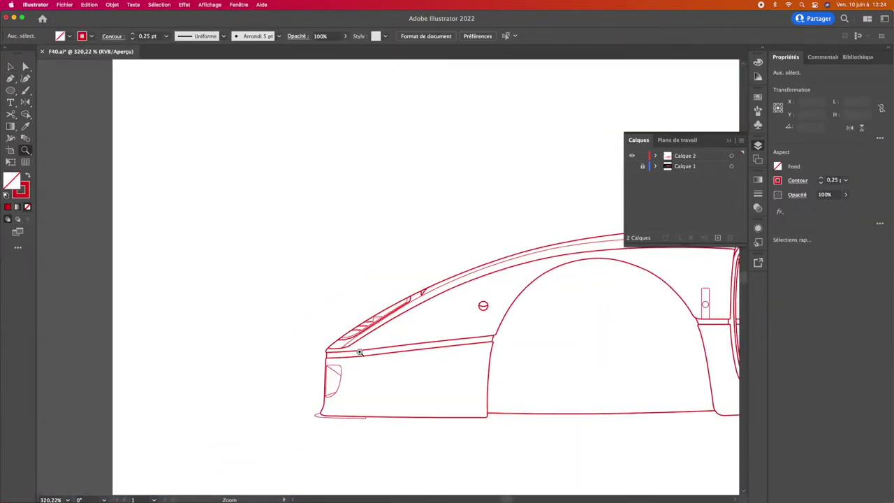
Step: Magnify the front edge of the nose and resume tracing with the Pen tool
{"action": "left_click_drag", "start_coordinate": [359, 351], "coordinate": [390, 334]}
{"action": "key", "text": "p"}
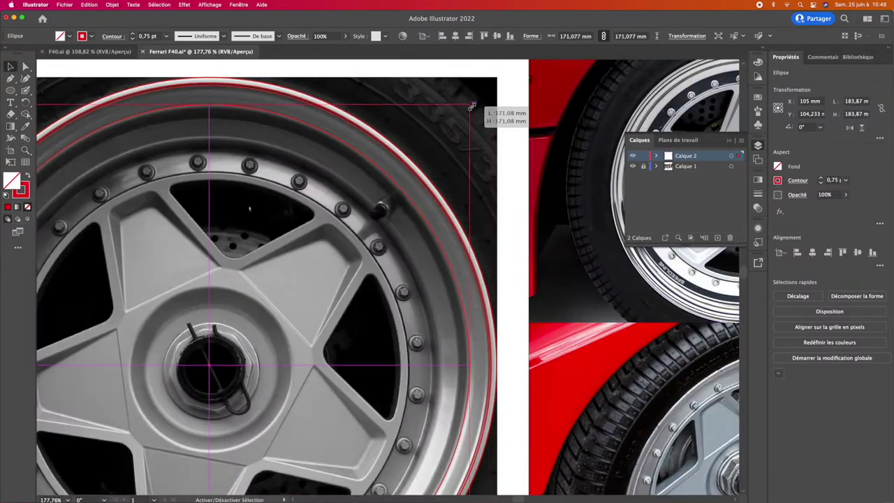
Step: Resize circles to fit the outer rim edge and an inner rim ring, then fit the view
{"action": "left_click_drag", "start_coordinate": [472, 106], "coordinate": [517, 87]}
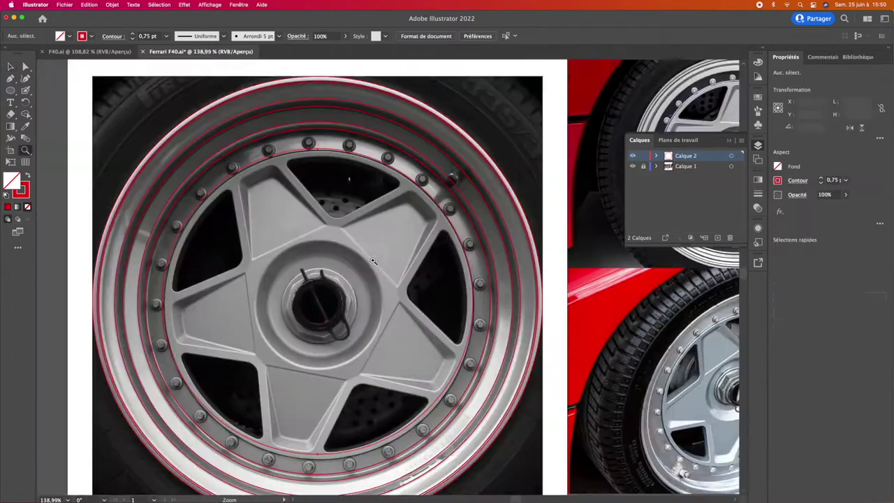
{"action": "left_click_drag", "start_coordinate": [481, 119], "coordinate": [473, 125]}
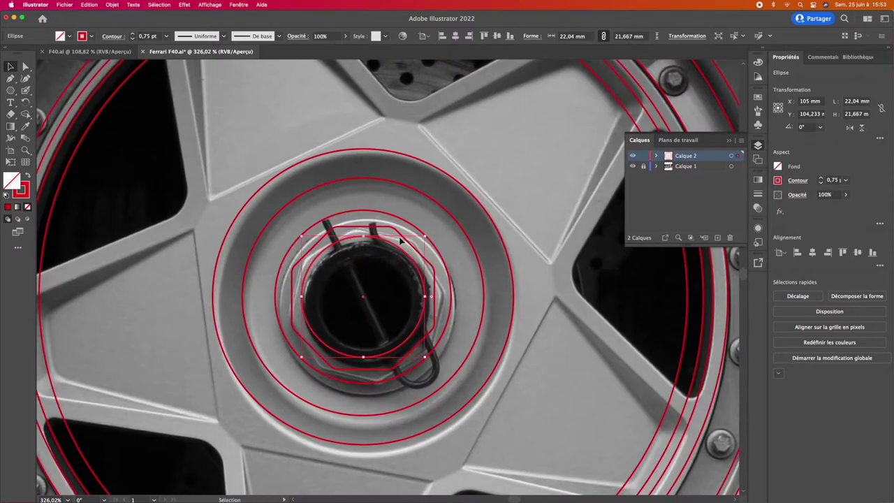
{"action": "key", "text": "ctrl+0"}
Step: Begin tracing a spoke opening and check the traced paths in Outline view
{"action": "left_click", "coordinate": [381, 262]}
{"action": "scroll", "coordinate": [357, 162], "scroll_direction": "up", "scroll_amount": 2}
{"action": "key", "text": "p"}
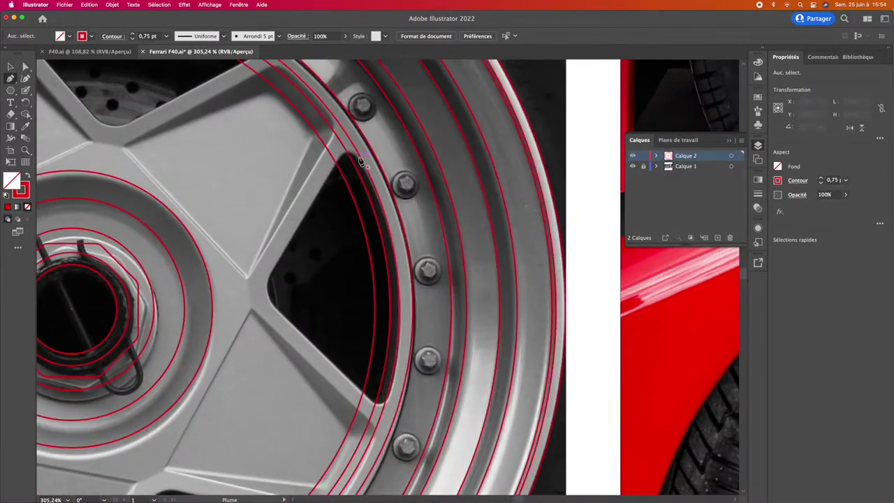
{"action": "left_click", "coordinate": [273, 274]}
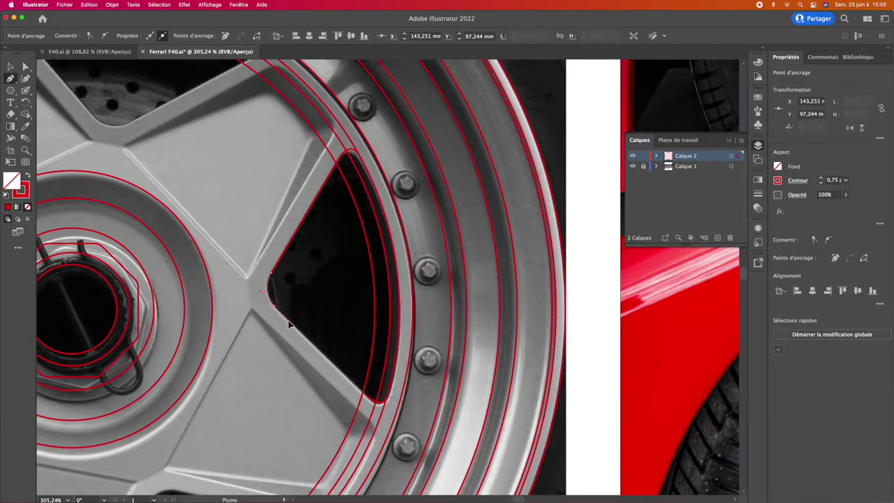
{"action": "key", "text": "ctrl+y"}
{"action": "key", "text": "ctrl+1"}
{"action": "scroll", "coordinate": [315, 391], "scroll_direction": "up", "scroll_amount": 5}
{"action": "key", "text": "ctrl+y"}
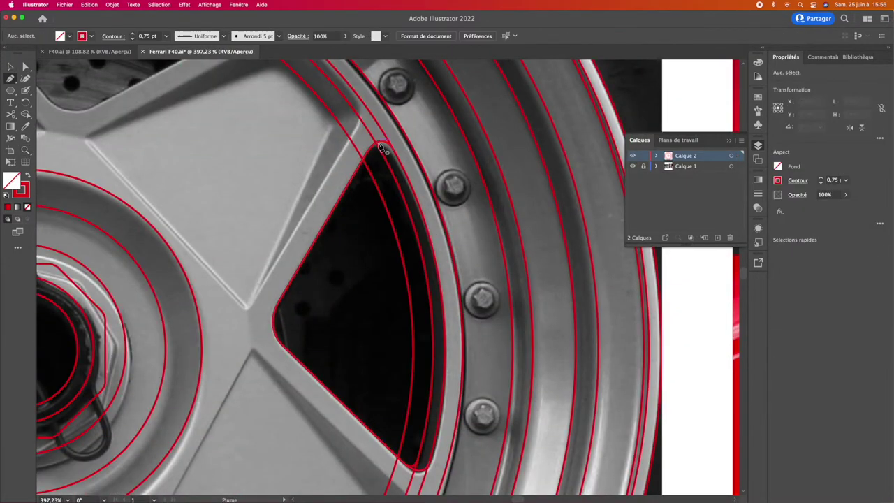
{"action": "scroll", "coordinate": [424, 107], "scroll_direction": "up", "scroll_amount": 3}
{"action": "scroll", "coordinate": [365, 174], "scroll_direction": "down", "scroll_amount": 5}
Step: Shrink an inner rim circle slightly so it fits its ring
{"action": "key", "text": "v"}
{"action": "left_click", "coordinate": [567, 265]}
{"action": "scroll", "coordinate": [349, 259], "scroll_direction": "up", "scroll_amount": 5}
{"action": "scroll", "coordinate": [350, 259], "scroll_direction": "down", "scroll_amount": 5}
{"action": "scroll", "coordinate": [414, 223], "scroll_direction": "up", "scroll_amount": 3}
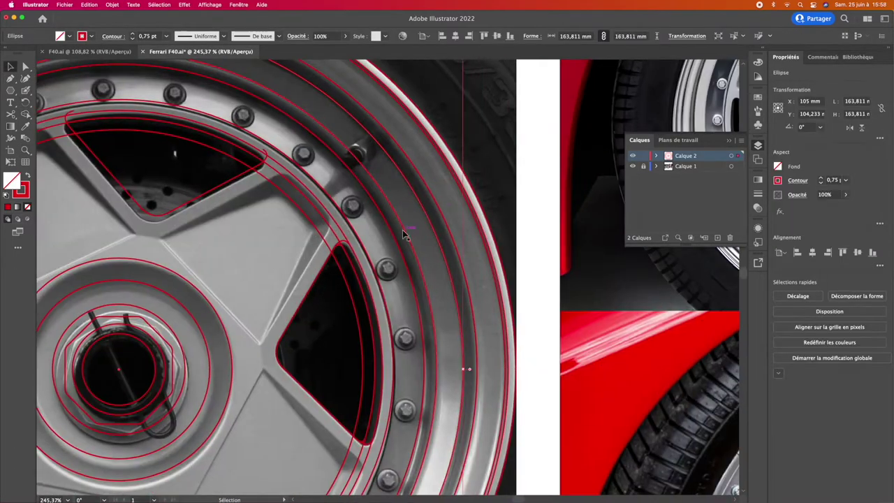
{"action": "left_click", "coordinate": [414, 224]}
{"action": "scroll", "coordinate": [370, 266], "scroll_direction": "down", "scroll_amount": 3}
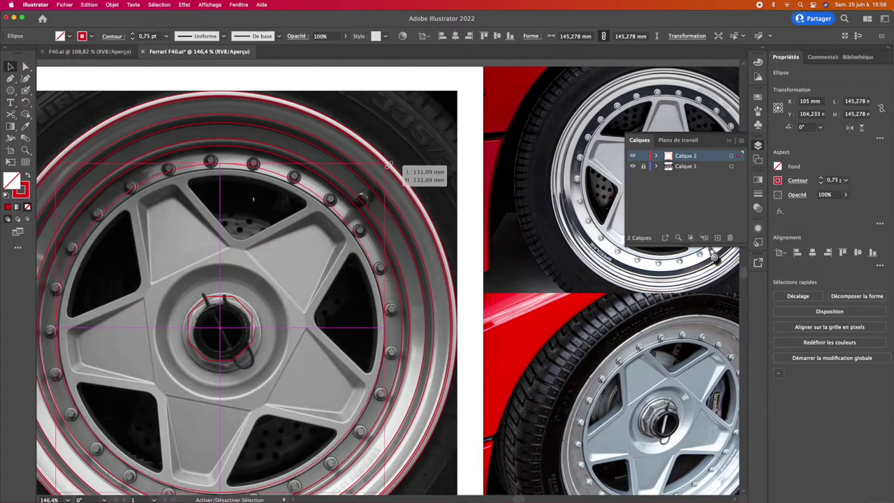
{"action": "left_click", "coordinate": [389, 166]}
{"action": "scroll", "coordinate": [389, 166], "scroll_direction": "up", "scroll_amount": 2}
{"action": "scroll", "coordinate": [401, 159], "scroll_direction": "up", "scroll_amount": 3}
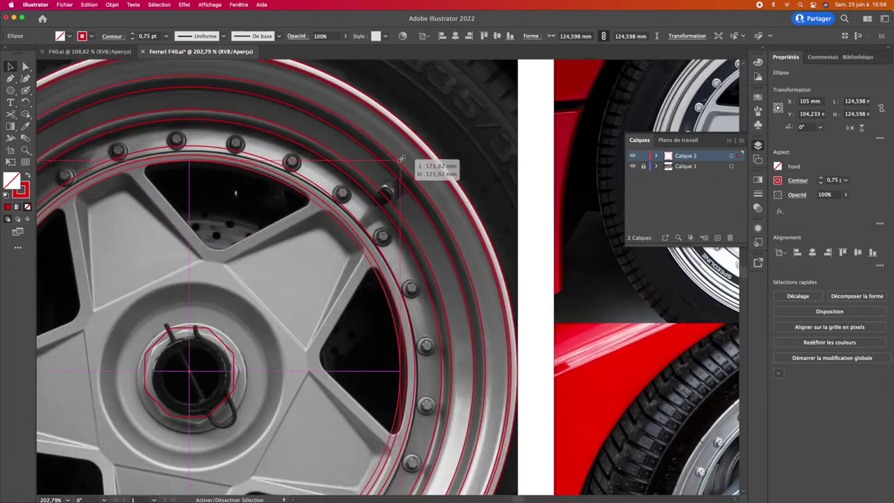
{"action": "left_click_drag", "start_coordinate": [401, 160], "coordinate": [400, 161]}
{"action": "scroll", "coordinate": [430, 152], "scroll_direction": "down", "scroll_amount": 2}
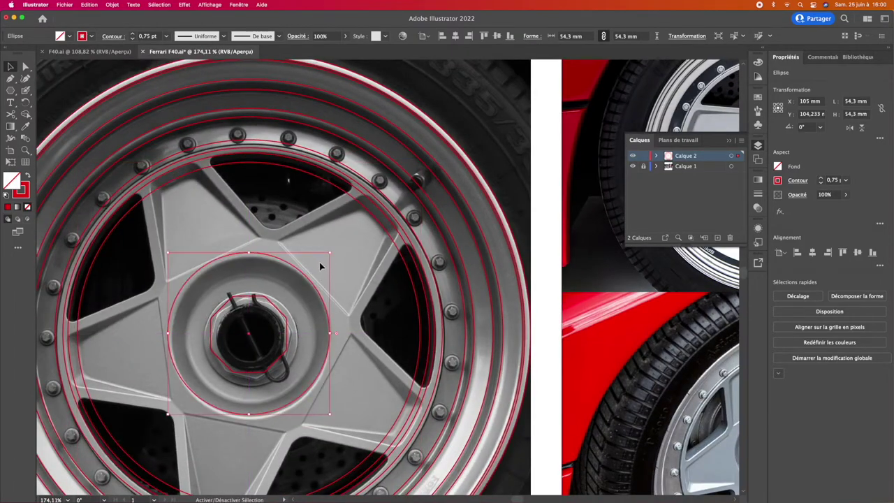
{"action": "scroll", "coordinate": [319, 262], "scroll_direction": "up", "scroll_amount": 2}
Step: Inspect the hub-nut octagon and hub circle, then clear the selection
{"action": "left_click", "coordinate": [358, 300]}
{"action": "scroll", "coordinate": [363, 265], "scroll_direction": "up", "scroll_amount": 2}
{"action": "scroll", "coordinate": [305, 261], "scroll_direction": "up", "scroll_amount": 3}
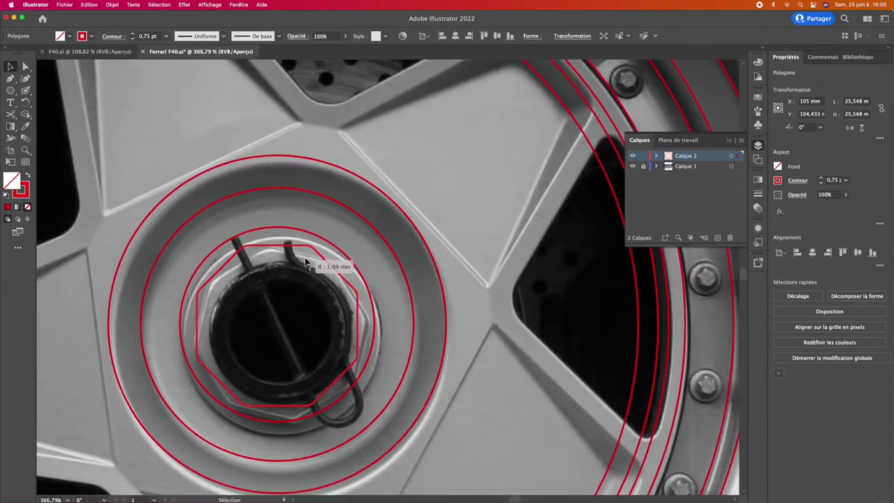
{"action": "left_click", "coordinate": [368, 283]}
{"action": "scroll", "coordinate": [391, 288], "scroll_direction": "up", "scroll_amount": 1}
{"action": "left_click", "coordinate": [347, 299]}
{"action": "scroll", "coordinate": [347, 299], "scroll_direction": "up", "scroll_amount": 1}
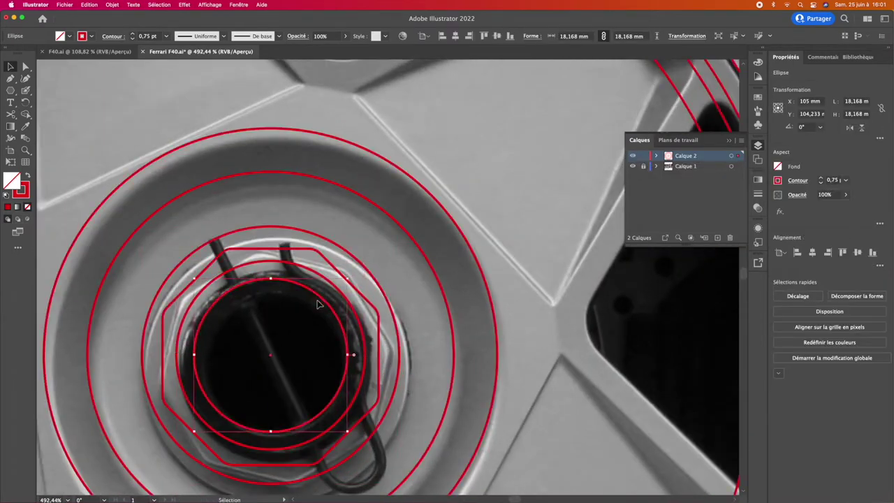
{"action": "scroll", "coordinate": [318, 304], "scroll_direction": "down", "scroll_amount": 1}
{"action": "scroll", "coordinate": [359, 285], "scroll_direction": "down", "scroll_amount": 3}
{"action": "scroll", "coordinate": [329, 216], "scroll_direction": "up", "scroll_amount": 3}
Step: Trace the next spoke opening from its outer edge to its inner corner
{"action": "key", "text": "p"}
{"action": "left_click", "coordinate": [335, 212]}
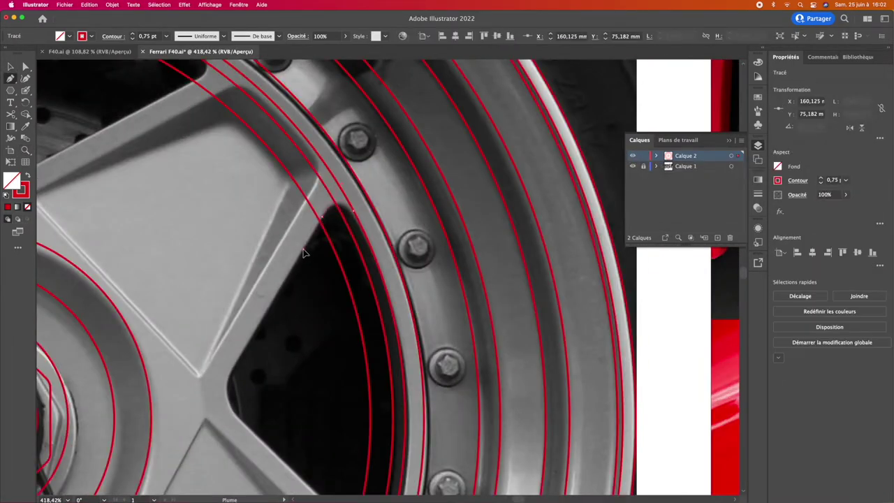
{"action": "scroll", "coordinate": [416, 363], "scroll_direction": "down", "scroll_amount": 1}
{"action": "left_click", "coordinate": [337, 358]}
{"action": "scroll", "coordinate": [271, 272], "scroll_direction": "up", "scroll_amount": 2}
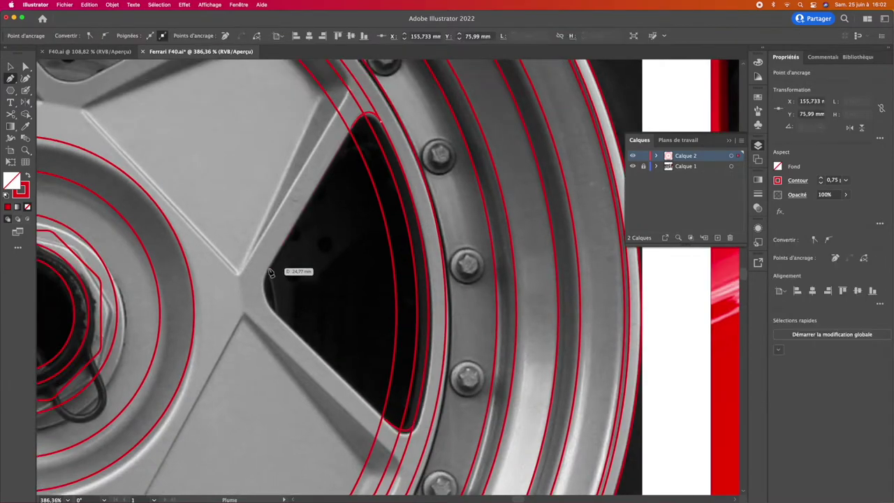
{"action": "key", "text": "v"}
{"action": "scroll", "coordinate": [272, 314], "scroll_direction": "down", "scroll_amount": 5}
{"action": "scroll", "coordinate": [421, 349], "scroll_direction": "up", "scroll_amount": 10}
{"action": "scroll", "coordinate": [360, 260], "scroll_direction": "up", "scroll_amount": 3}
{"action": "scroll", "coordinate": [348, 263], "scroll_direction": "down", "scroll_amount": 10}
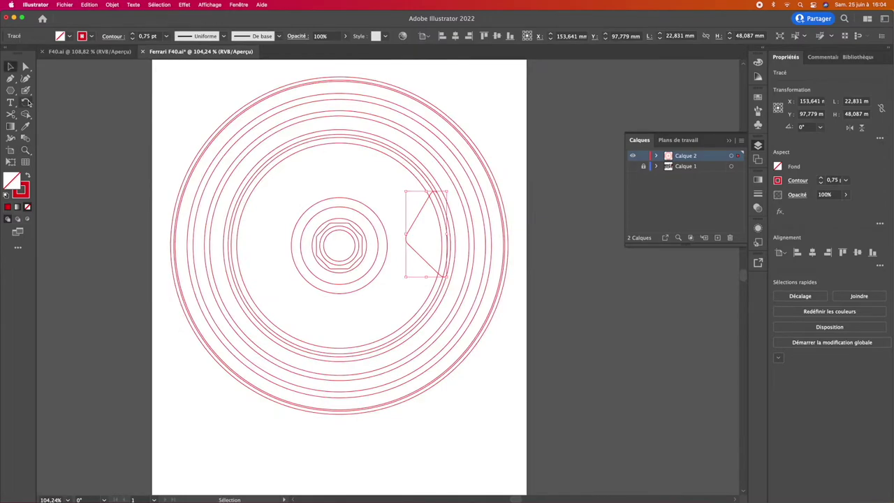
Step: Compare against the reference photo and complete the rounded spoke-opening outline
{"action": "left_click", "coordinate": [632, 166]}
{"action": "scroll", "coordinate": [443, 343], "scroll_direction": "up", "scroll_amount": 10}
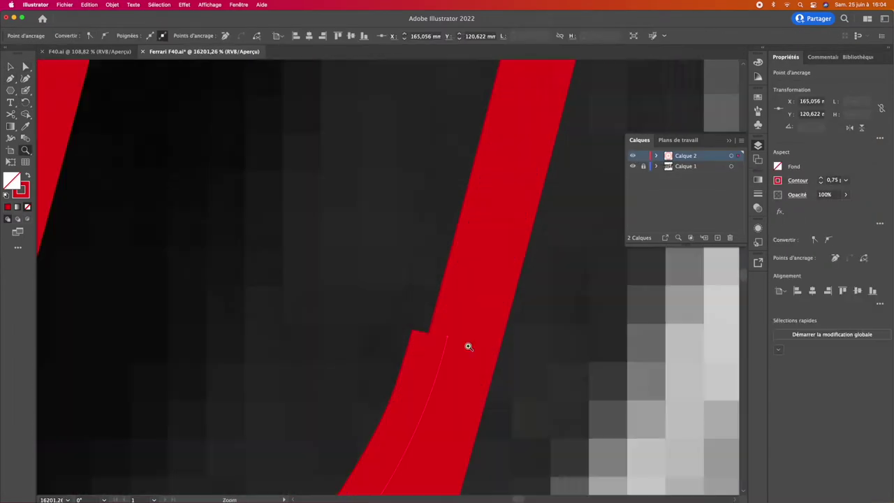
{"action": "scroll", "coordinate": [463, 365], "scroll_direction": "down", "scroll_amount": 8}
{"action": "left_click", "coordinate": [634, 166]}
{"action": "scroll", "coordinate": [470, 214], "scroll_direction": "down", "scroll_amount": 5}
{"action": "scroll", "coordinate": [431, 396], "scroll_direction": "up", "scroll_amount": 8}
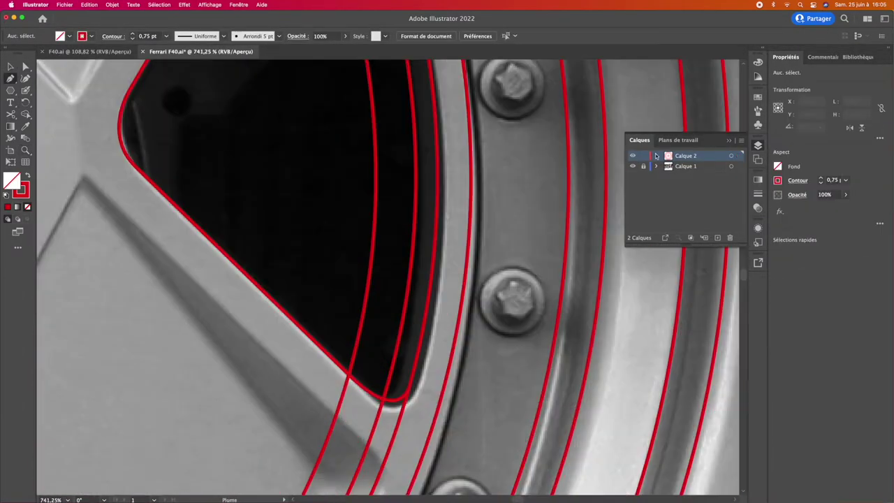
{"action": "scroll", "coordinate": [321, 351], "scroll_direction": "down", "scroll_amount": 5}
{"action": "left_click", "coordinate": [370, 185]}
{"action": "scroll", "coordinate": [321, 247], "scroll_direction": "down", "scroll_amount": 5}
{"action": "key", "text": "v"}
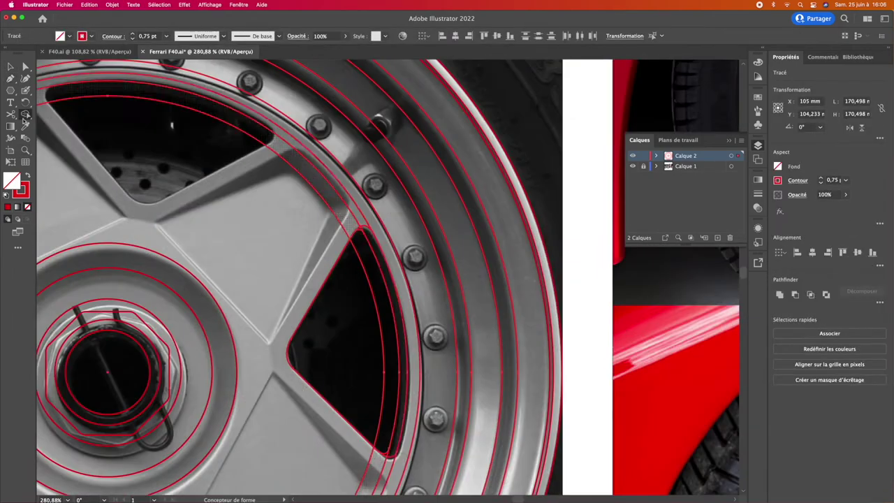
{"action": "scroll", "coordinate": [352, 213], "scroll_direction": "down", "scroll_amount": 4}
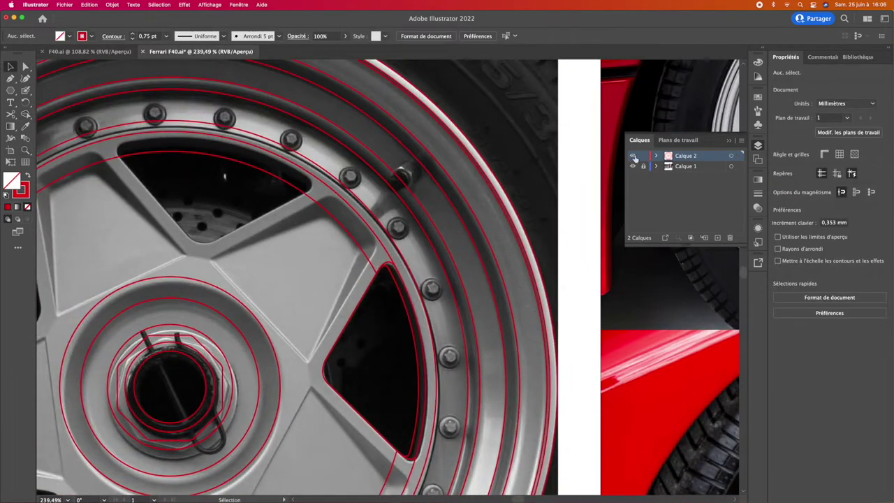
Step: Enlarge the hub polygon so it spans the spoke bases
{"action": "scroll", "coordinate": [376, 319], "scroll_direction": "down", "scroll_amount": 3}
{"action": "left_click", "coordinate": [375, 319]}
{"action": "scroll", "coordinate": [297, 320], "scroll_direction": "up", "scroll_amount": 5}
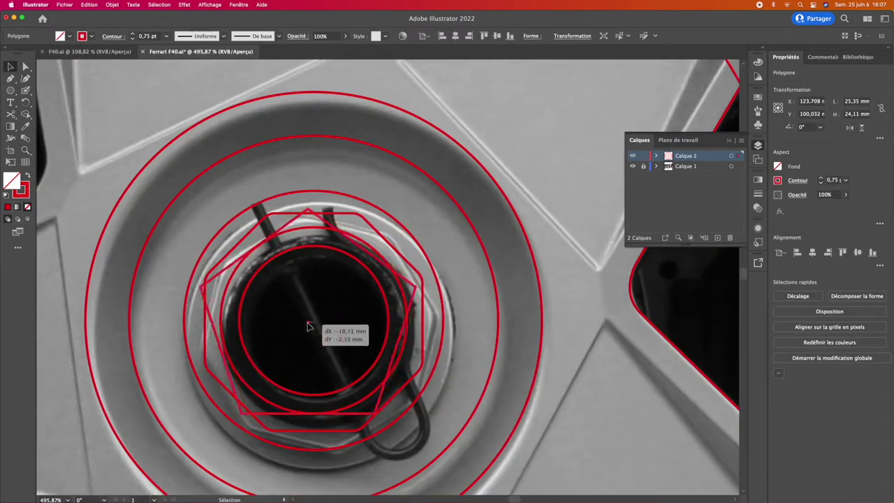
{"action": "scroll", "coordinate": [315, 324], "scroll_direction": "down", "scroll_amount": 10}
{"action": "scroll", "coordinate": [443, 361], "scroll_direction": "up", "scroll_amount": 2}
{"action": "scroll", "coordinate": [356, 295], "scroll_direction": "down", "scroll_amount": 3}
{"action": "scroll", "coordinate": [356, 295], "scroll_direction": "up", "scroll_amount": 5}
{"action": "key", "text": "v"}
{"action": "left_click_drag", "start_coordinate": [359, 398], "coordinate": [450, 418]}
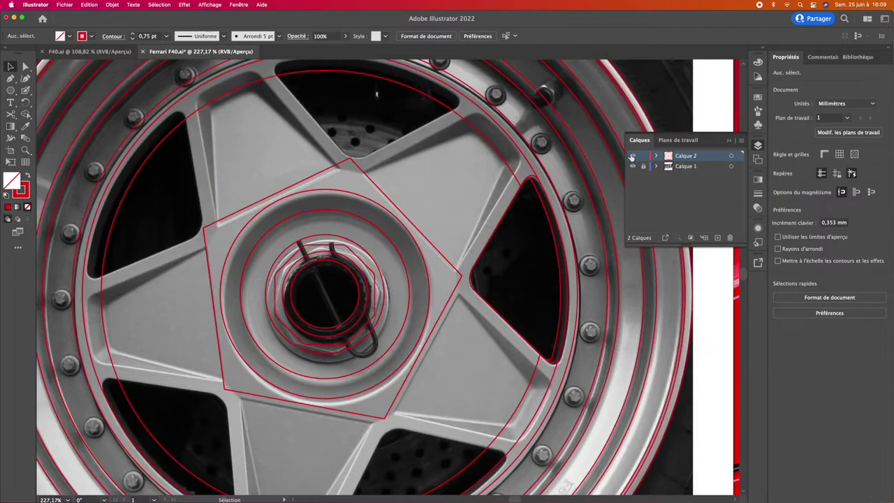
{"action": "scroll", "coordinate": [471, 255], "scroll_direction": "down", "scroll_amount": 2}
Step: Rotate the hub pentagon in Outline view to line up with the spokes
{"action": "key", "text": "r"}
{"action": "scroll", "coordinate": [431, 324], "scroll_direction": "up", "scroll_amount": 2}
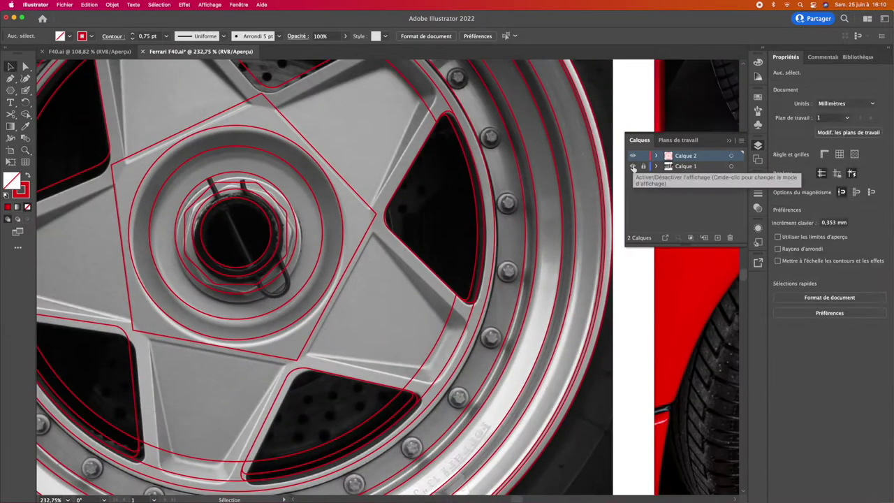
{"action": "scroll", "coordinate": [430, 323], "scroll_direction": "down", "scroll_amount": 2}
{"action": "key", "text": "super+y"}
{"action": "left_click", "coordinate": [458, 377]}
{"action": "left_click_drag", "start_coordinate": [454, 383], "coordinate": [458, 382]}
{"action": "left_click", "coordinate": [633, 166]}
{"action": "scroll", "coordinate": [488, 329], "scroll_direction": "up", "scroll_amount": 3}
{"action": "scroll", "coordinate": [489, 328], "scroll_direction": "down", "scroll_amount": 4}
{"action": "left_click", "coordinate": [633, 166]}
{"action": "scroll", "coordinate": [424, 247], "scroll_direction": "down", "scroll_amount": 1}
{"action": "key", "text": "super+y"}
{"action": "scroll", "coordinate": [425, 247], "scroll_direction": "up", "scroll_amount": 5}
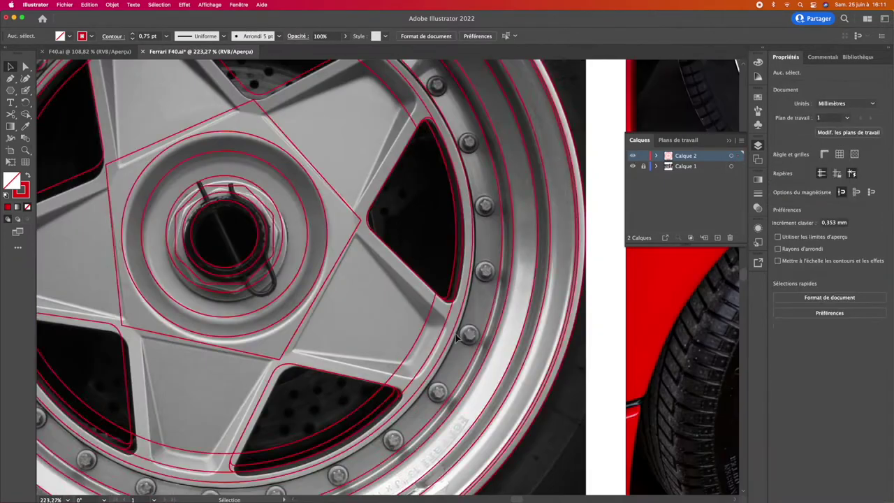
Step: Briefly hide the red tracing layer to compare the spoke edges with the photo
{"action": "key", "text": "p"}
{"action": "scroll", "coordinate": [442, 242], "scroll_direction": "up", "scroll_amount": 3}
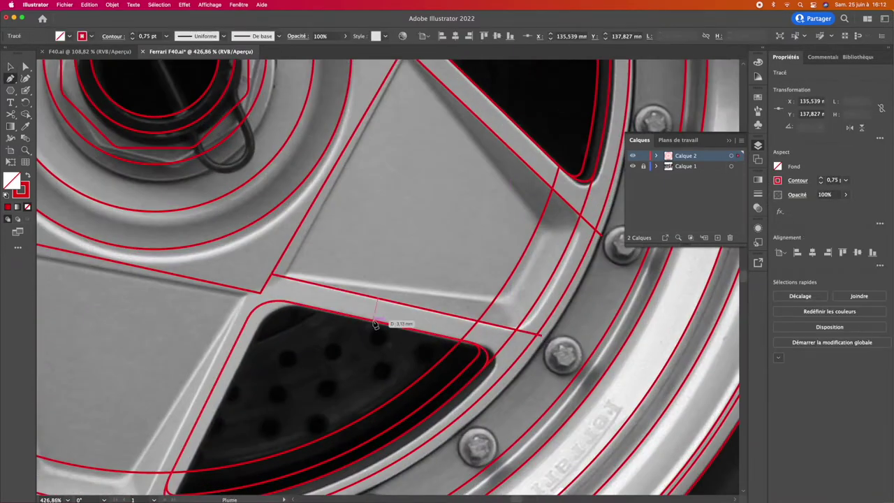
{"action": "scroll", "coordinate": [387, 326], "scroll_direction": "down", "scroll_amount": 2}
{"action": "left_click", "coordinate": [633, 156]}
{"action": "key", "text": "super+plus"}
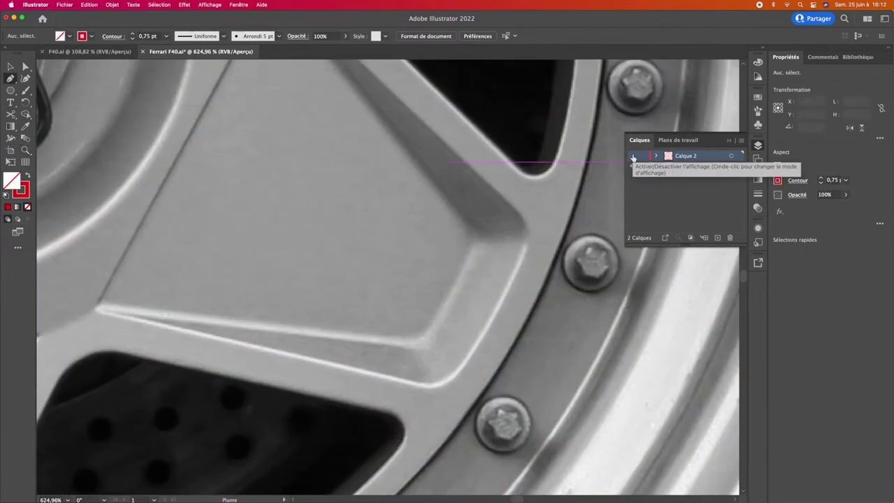
{"action": "left_click", "coordinate": [633, 156]}
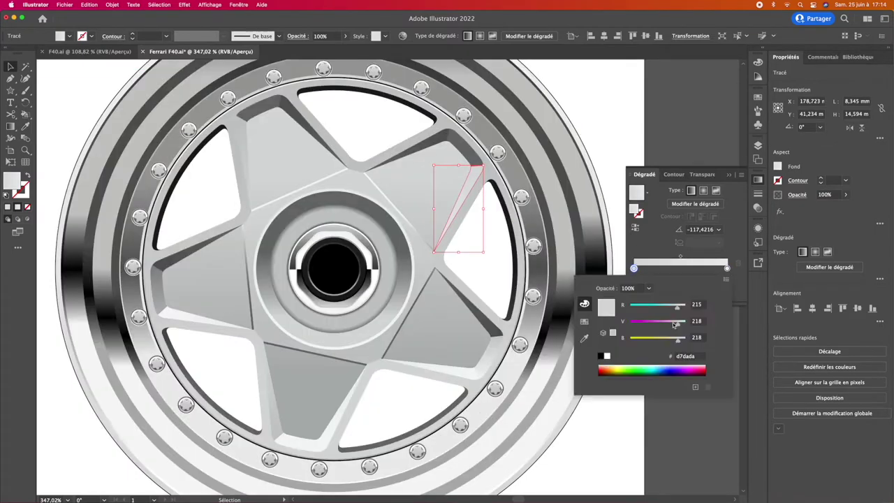
Step: Close the stop colour picker and select the grey gradient's right stop
{"action": "left_click", "coordinate": [410, 404]}
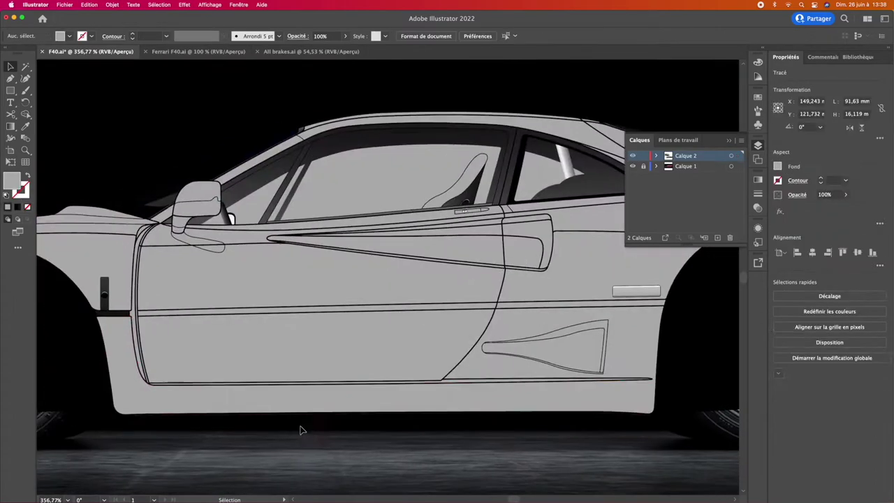
Step: Hide then reshow the tracing layer over the photo and resume drawing with the Pen
{"action": "left_click", "coordinate": [632, 156]}
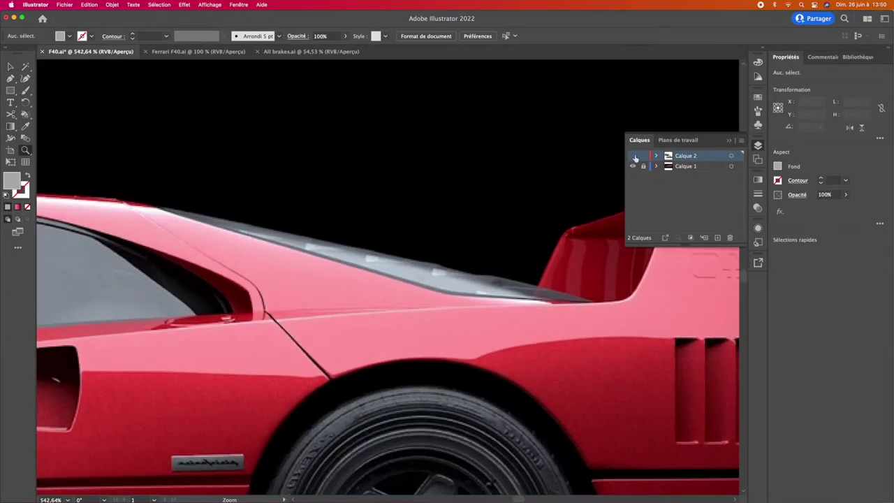
{"action": "left_click", "coordinate": [633, 156], "text": "ctrl"}
{"action": "key", "text": "p"}
{"action": "scroll", "coordinate": [218, 258], "scroll_direction": "up", "scroll_amount": 3}
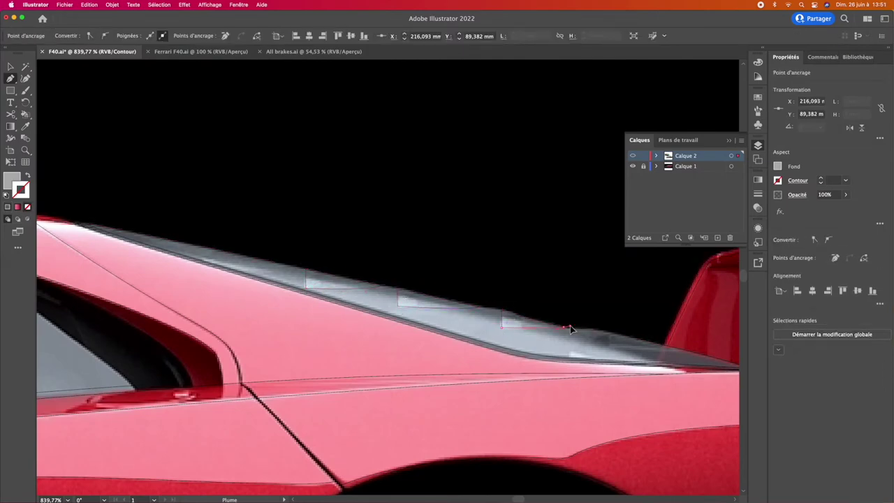
Step: Finish the traced louvre paths, toggle Outline view, and select a louvre path
{"action": "scroll", "coordinate": [568, 330], "scroll_direction": "down", "scroll_amount": 2}
{"action": "key", "text": "v"}
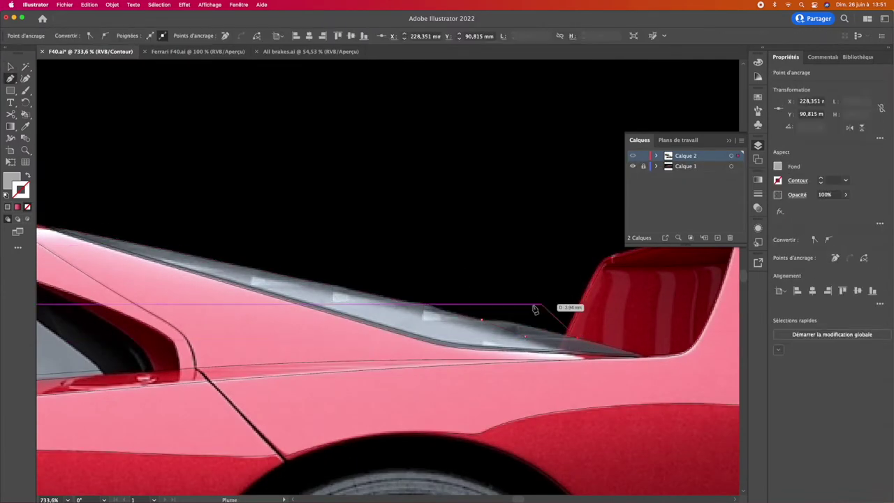
{"action": "key", "text": "v"}
{"action": "scroll", "coordinate": [489, 326], "scroll_direction": "down", "scroll_amount": 2}
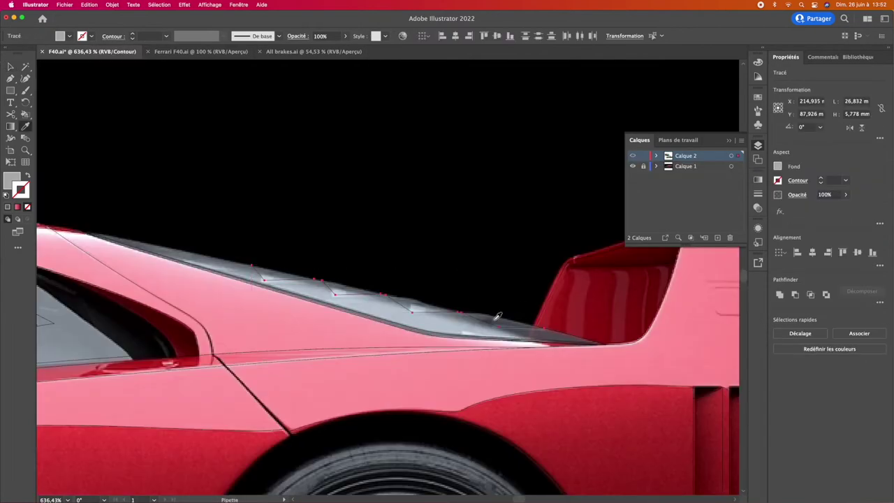
{"action": "key", "text": "ctrl+y"}
{"action": "key", "text": "ctrl+y"}
{"action": "scroll", "coordinate": [365, 245], "scroll_direction": "up", "scroll_amount": 3}
{"action": "left_click", "coordinate": [363, 245]}
{"action": "scroll", "coordinate": [364, 244], "scroll_direction": "up", "scroll_amount": 1}
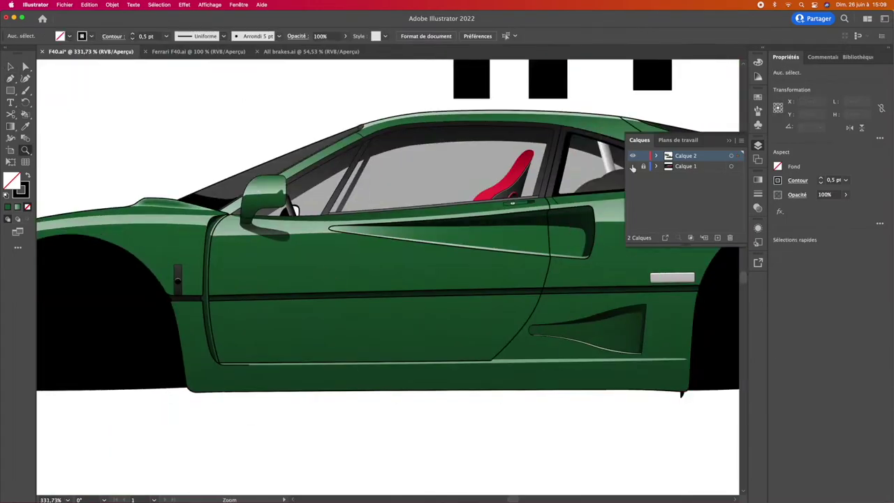
Step: Zoom in on the door intake, change the pillar stroke's stacking order, and reshow the car
{"action": "left_click", "coordinate": [456, 315]}
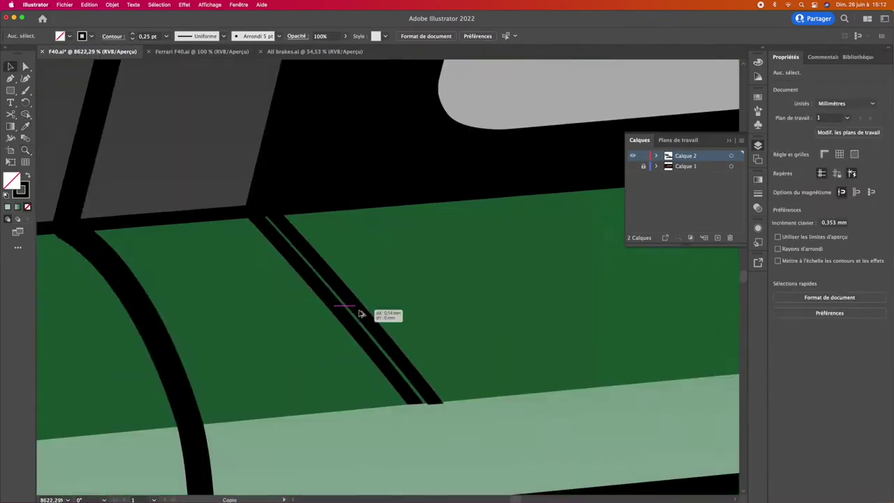
{"action": "right_click", "coordinate": [393, 284]}
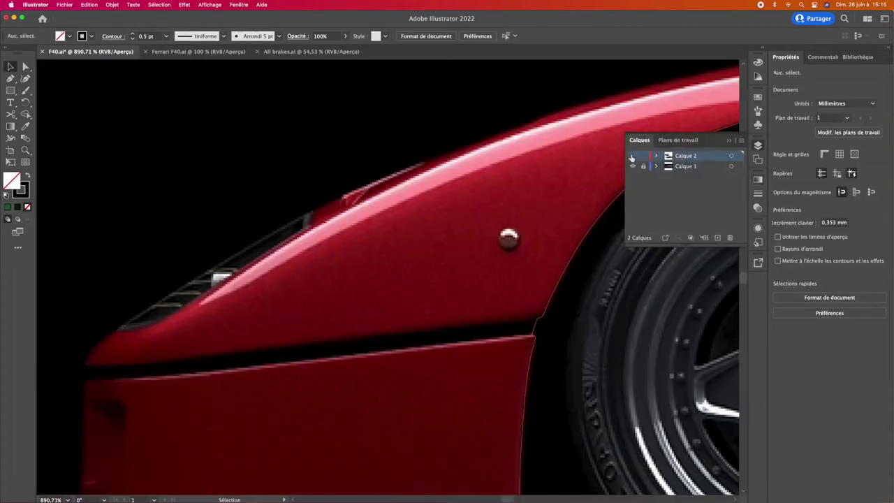
{"action": "left_click", "coordinate": [632, 156]}
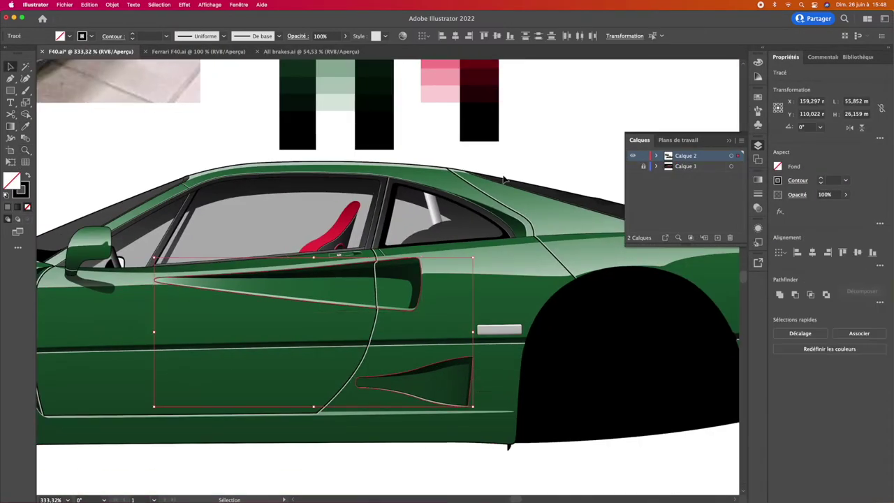
Step: Select the door intake shape for shading adjustments
{"action": "left_click", "coordinate": [632, 156]}
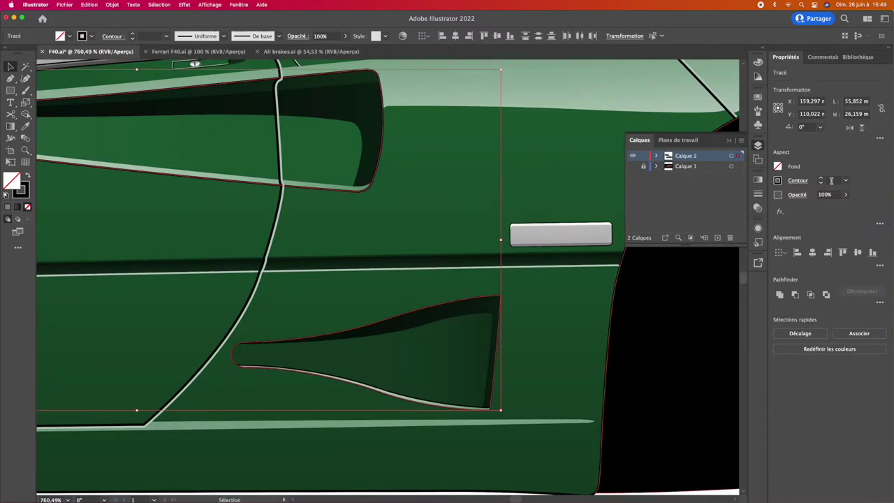
{"action": "scroll", "coordinate": [344, 375], "scroll_direction": "down", "scroll_amount": 5}
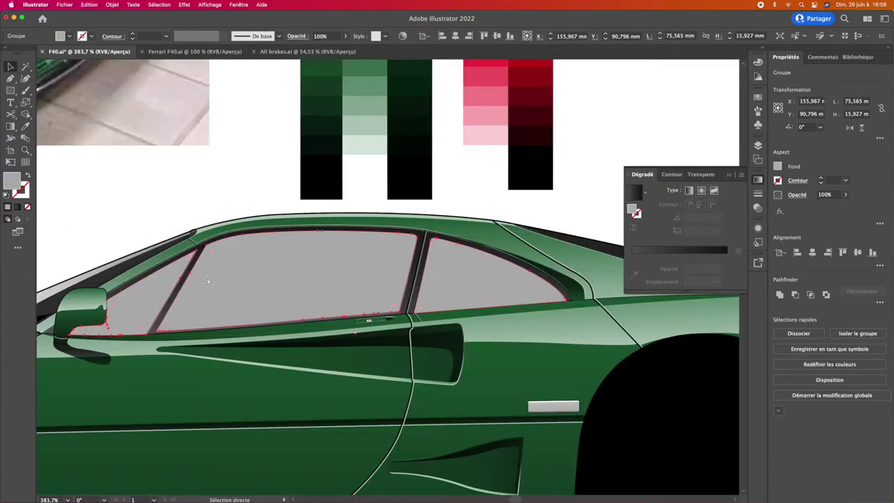
Step: Open the context menu on the rear quarter window outline to edit it
{"action": "scroll", "coordinate": [314, 283], "scroll_direction": "down", "scroll_amount": 2}
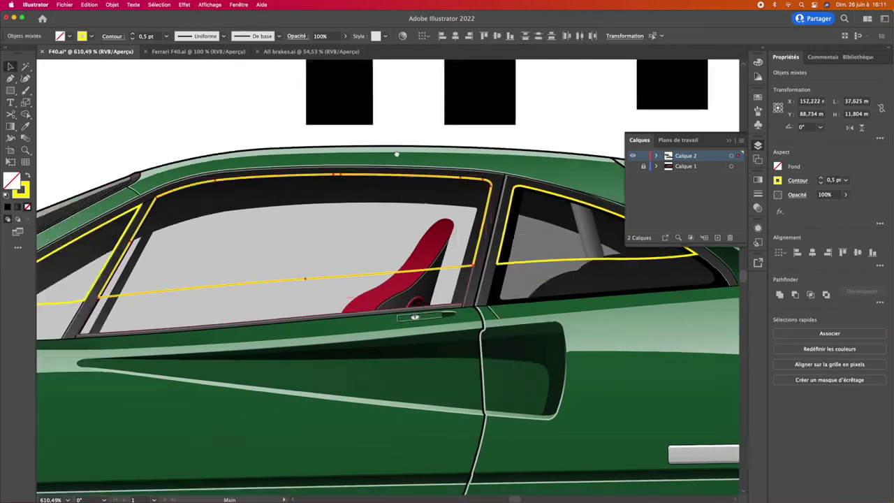
{"action": "right_click", "coordinate": [202, 158]}
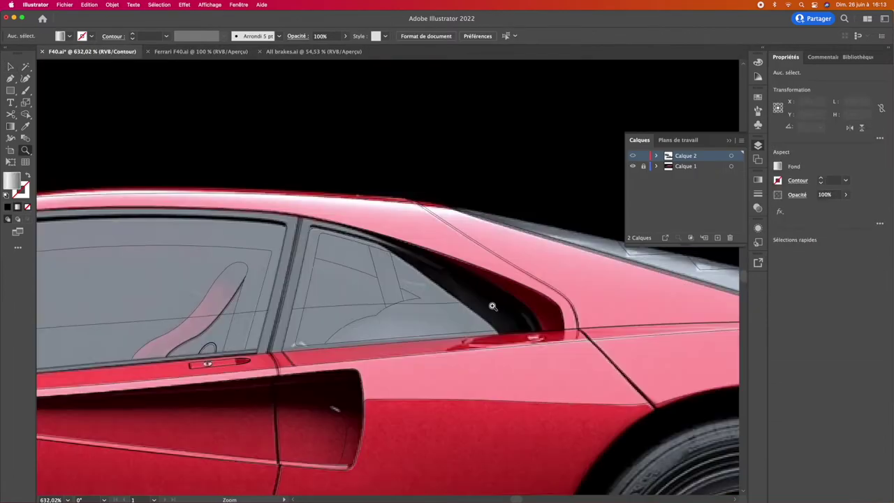
Step: Return to Preview and select the rear window glass shape
{"action": "key", "text": "super+y"}
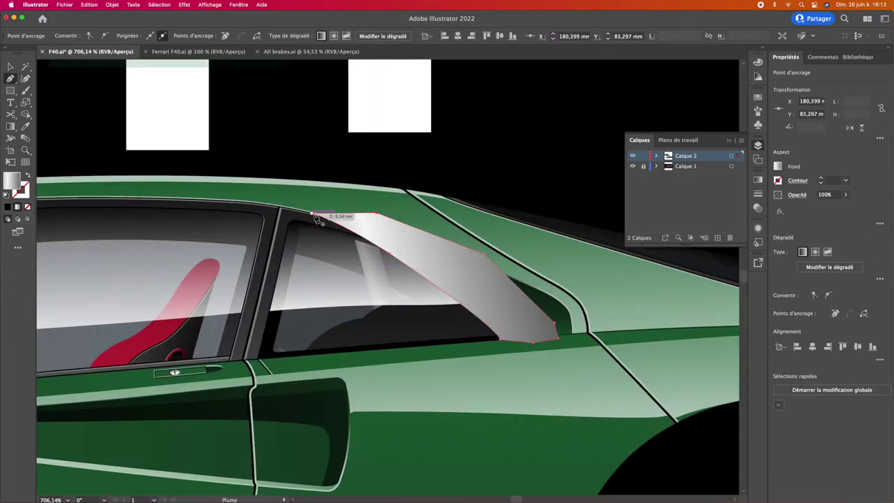
{"action": "scroll", "coordinate": [406, 226], "scroll_direction": "down", "scroll_amount": 5}
{"action": "left_click", "coordinate": [406, 226]}
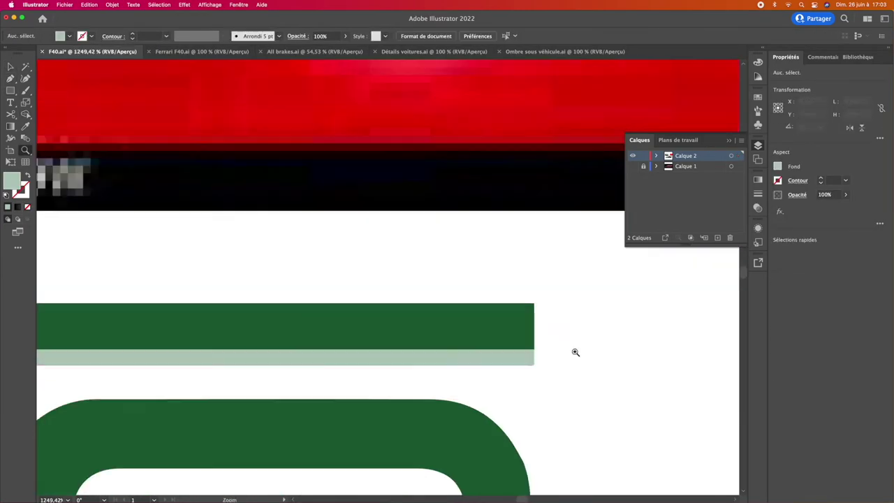
Step: Scroll down to view the F40 lettering and its pale green shadow
{"action": "scroll", "coordinate": [313, 342], "scroll_direction": "down", "scroll_amount": 5}
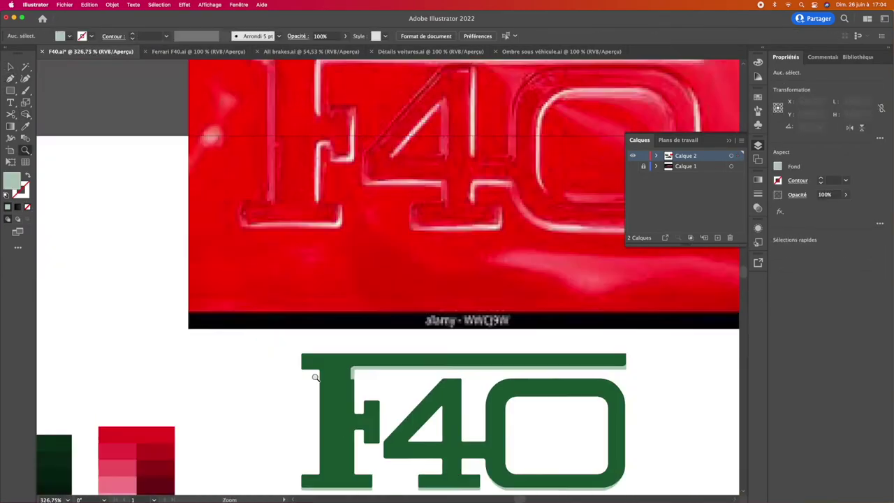
Step: Draw a light-green facet shape inside the F of the F40 logo with the Pen tool
{"action": "scroll", "coordinate": [282, 397], "scroll_direction": "up", "scroll_amount": 8}
{"action": "key", "text": "p"}
{"action": "scroll", "coordinate": [342, 370], "scroll_direction": "down", "scroll_amount": 3}
{"action": "scroll", "coordinate": [339, 373], "scroll_direction": "up", "scroll_amount": 5}
{"action": "left_click", "coordinate": [249, 356]}
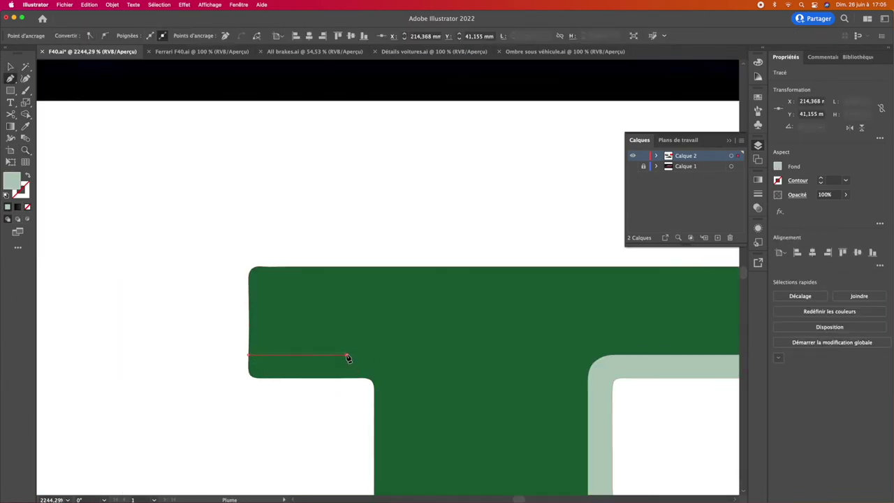
{"action": "scroll", "coordinate": [282, 412], "scroll_direction": "down", "scroll_amount": 10}
{"action": "key", "text": "p"}
{"action": "scroll", "coordinate": [306, 392], "scroll_direction": "up", "scroll_amount": 10}
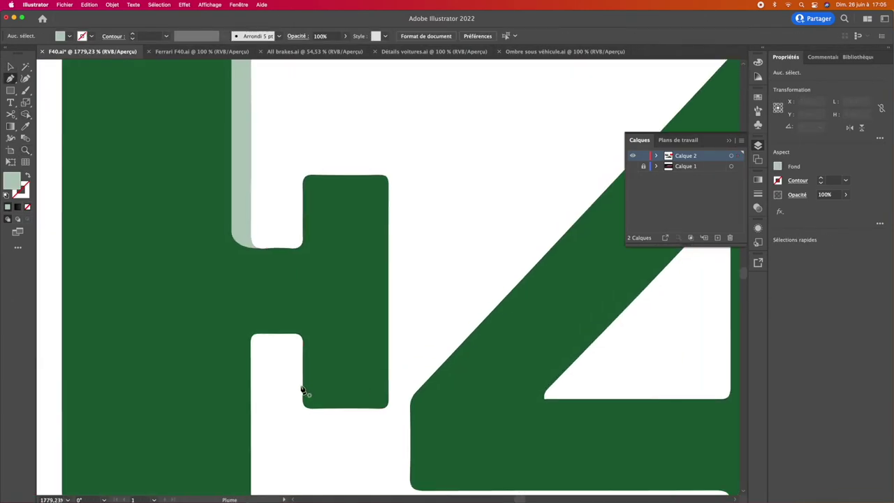
{"action": "left_click", "coordinate": [380, 185]}
{"action": "scroll", "coordinate": [353, 449], "scroll_direction": "down", "scroll_amount": 10}
{"action": "scroll", "coordinate": [414, 412], "scroll_direction": "up", "scroll_amount": 8}
{"action": "scroll", "coordinate": [393, 315], "scroll_direction": "up", "scroll_amount": 2}
{"action": "left_click", "coordinate": [422, 208]}
Step: Draw a light-green facet on the 4's crossbar
{"action": "scroll", "coordinate": [422, 280], "scroll_direction": "down", "scroll_amount": 8}
{"action": "scroll", "coordinate": [419, 349], "scroll_direction": "up", "scroll_amount": 8}
{"action": "left_click", "coordinate": [455, 365]}
{"action": "scroll", "coordinate": [433, 363], "scroll_direction": "down", "scroll_amount": 8}
{"action": "scroll", "coordinate": [348, 391], "scroll_direction": "up", "scroll_amount": 9}
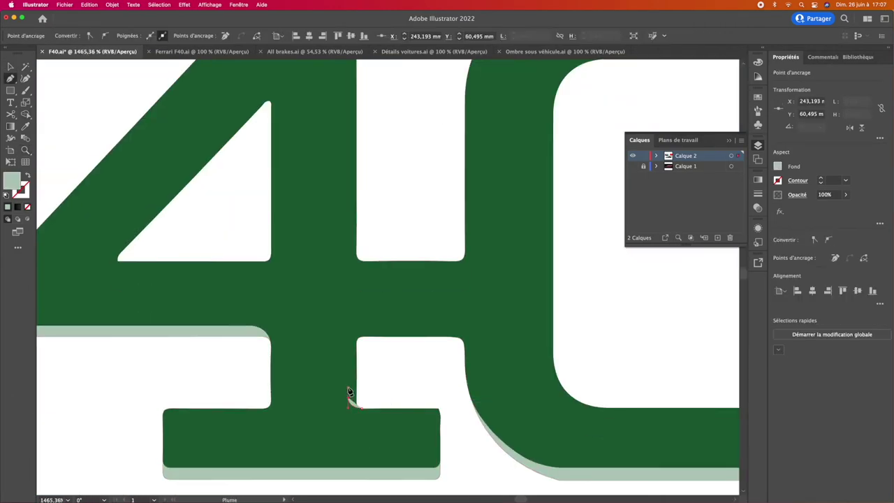
{"action": "left_click", "coordinate": [440, 371]}
{"action": "scroll", "coordinate": [440, 372], "scroll_direction": "down", "scroll_amount": 8}
{"action": "scroll", "coordinate": [378, 300], "scroll_direction": "up", "scroll_amount": 8}
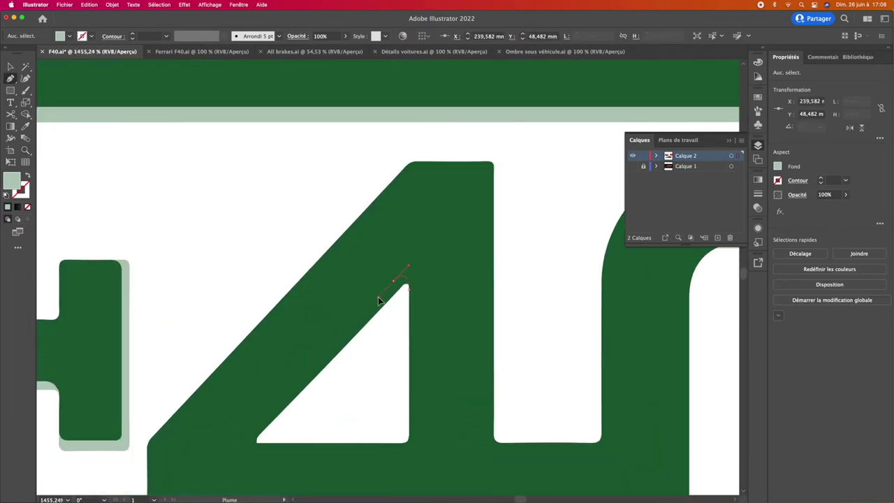
Step: Zoom in and draw light-green highlight shapes inside the O's counter
{"action": "key", "text": "z"}
{"action": "scroll", "coordinate": [384, 279], "scroll_direction": "down", "scroll_amount": 4}
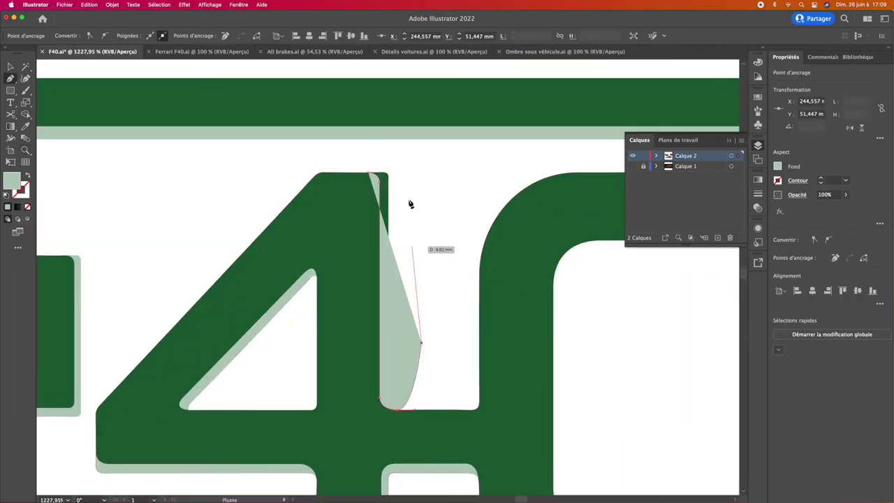
{"action": "scroll", "coordinate": [384, 384], "scroll_direction": "down", "scroll_amount": 5}
{"action": "scroll", "coordinate": [380, 364], "scroll_direction": "up", "scroll_amount": 7}
{"action": "key", "text": "p"}
{"action": "left_click", "coordinate": [311, 393]}
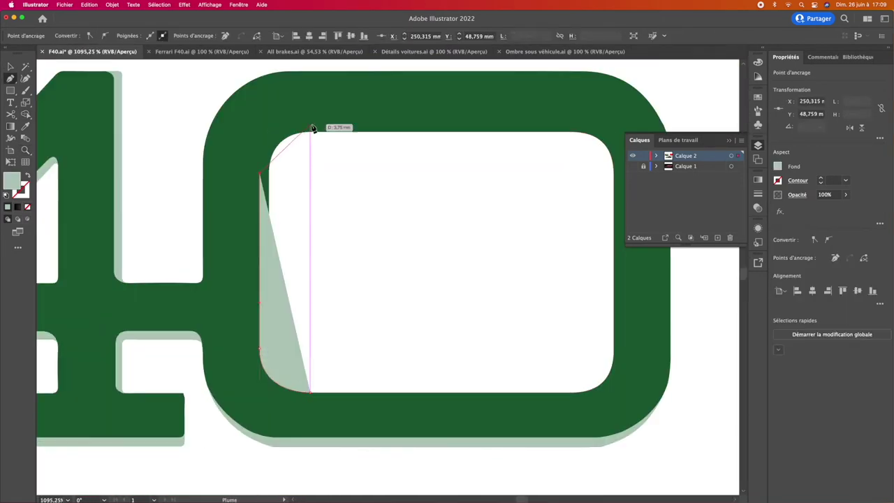
{"action": "left_click", "coordinate": [312, 132]}
{"action": "left_click", "coordinate": [522, 183]}
{"action": "scroll", "coordinate": [507, 208], "scroll_direction": "up", "scroll_amount": 3}
{"action": "left_click", "coordinate": [506, 209]}
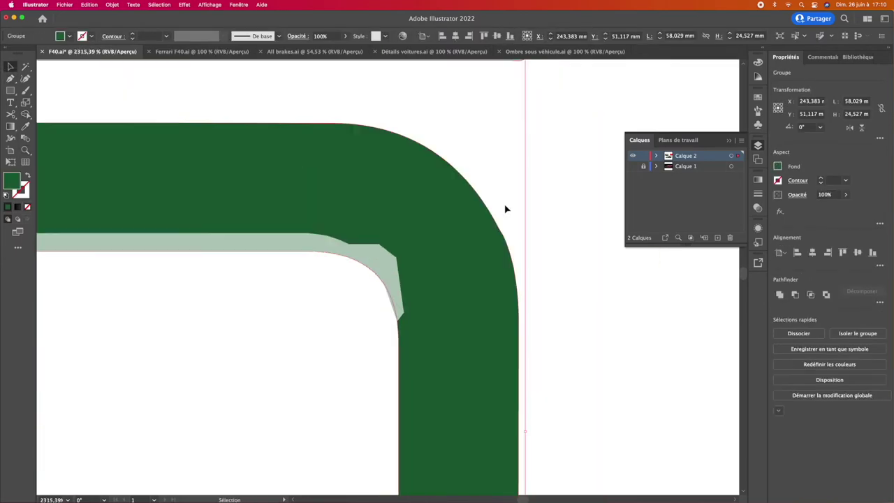
{"action": "scroll", "coordinate": [506, 209], "scroll_direction": "down", "scroll_amount": 5}
{"action": "scroll", "coordinate": [419, 340], "scroll_direction": "up", "scroll_amount": 4}
Step: Draw a corner highlight in the O and begin one along the F's top bar
{"action": "key", "text": "p"}
{"action": "left_click", "coordinate": [419, 342]}
{"action": "left_click", "coordinate": [417, 397]}
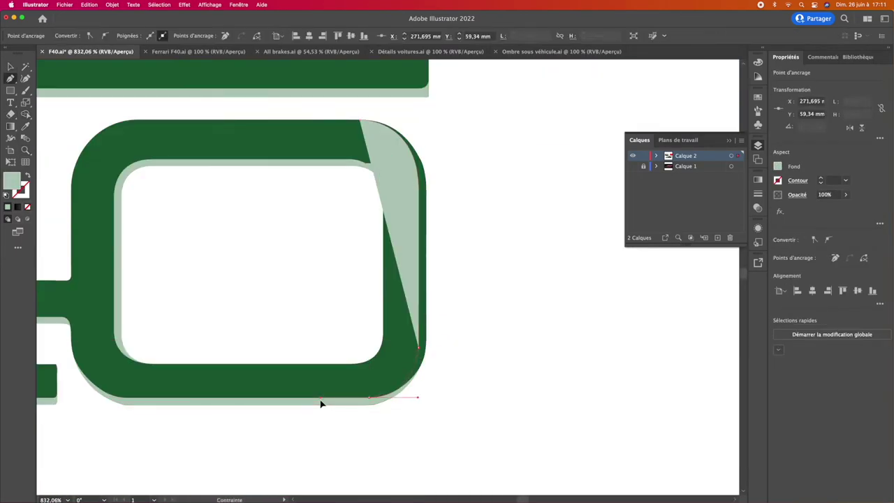
{"action": "scroll", "coordinate": [320, 403], "scroll_direction": "down", "scroll_amount": 5}
{"action": "scroll", "coordinate": [308, 315], "scroll_direction": "up", "scroll_amount": 4}
{"action": "left_click", "coordinate": [286, 295]}
{"action": "scroll", "coordinate": [285, 295], "scroll_direction": "up", "scroll_amount": 2}
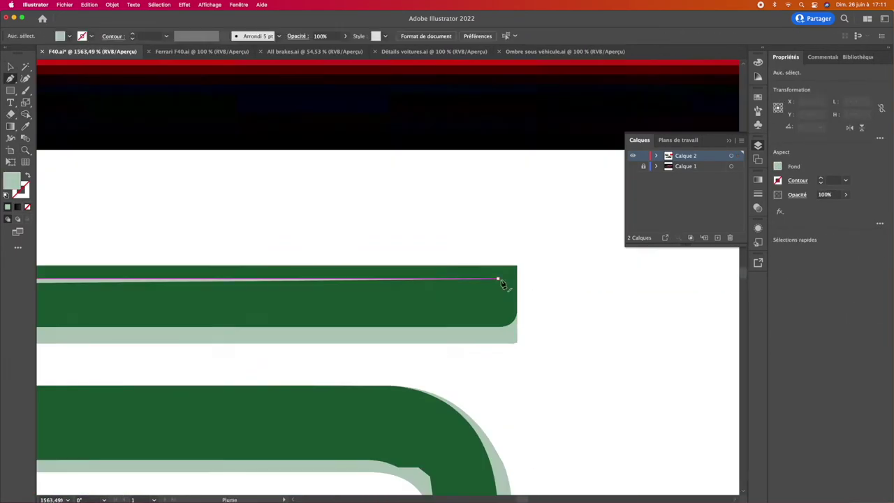
Step: Draw a curved dark-green shadow path on the F's lower bar
{"action": "scroll", "coordinate": [500, 282], "scroll_direction": "down", "scroll_amount": 5}
{"action": "scroll", "coordinate": [551, 284], "scroll_direction": "up", "scroll_amount": 2}
{"action": "scroll", "coordinate": [340, 234], "scroll_direction": "up", "scroll_amount": 3}
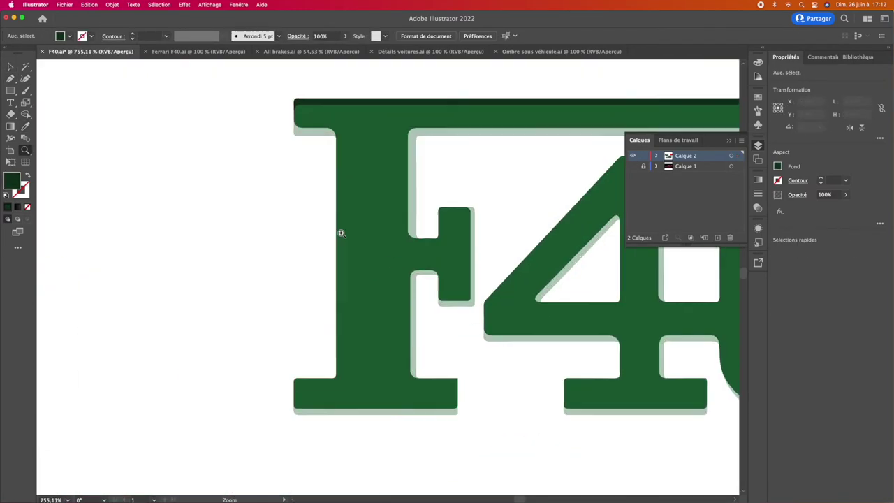
{"action": "scroll", "coordinate": [312, 183], "scroll_direction": "up", "scroll_amount": 3}
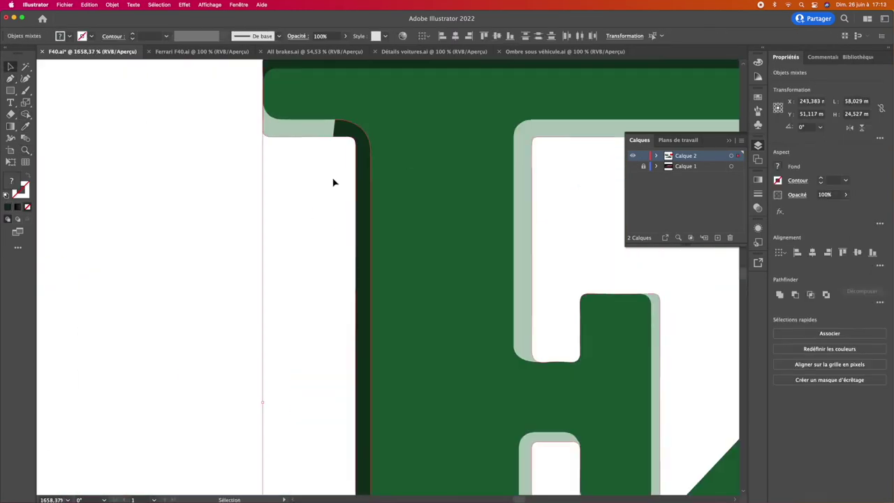
{"action": "key", "text": "p"}
{"action": "scroll", "coordinate": [369, 273], "scroll_direction": "down", "scroll_amount": 3}
{"action": "scroll", "coordinate": [396, 313], "scroll_direction": "up", "scroll_amount": 3}
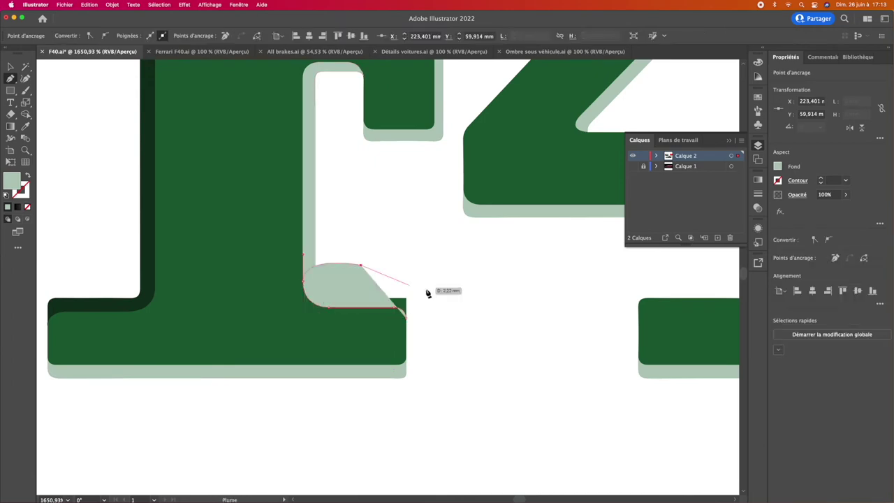
{"action": "scroll", "coordinate": [391, 328], "scroll_direction": "down", "scroll_amount": 3}
{"action": "scroll", "coordinate": [296, 263], "scroll_direction": "up", "scroll_amount": 3}
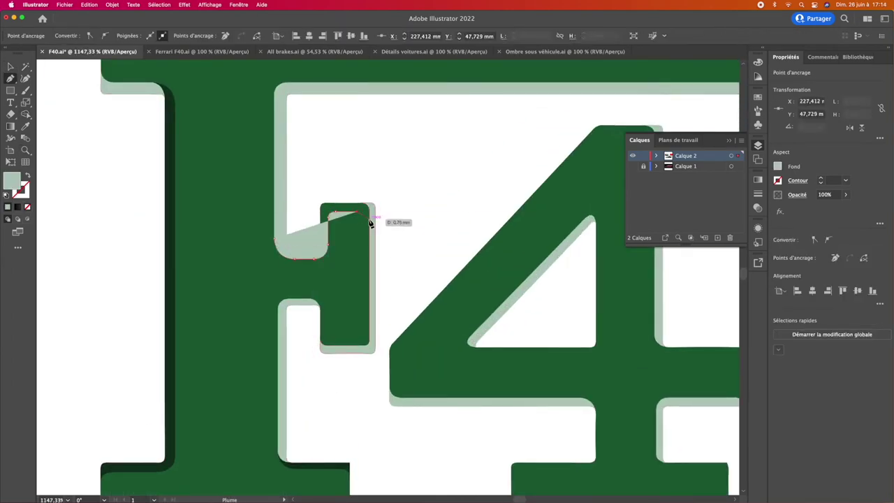
{"action": "scroll", "coordinate": [337, 185], "scroll_direction": "down", "scroll_amount": 3}
{"action": "scroll", "coordinate": [312, 307], "scroll_direction": "up", "scroll_amount": 3}
{"action": "key", "text": "p"}
{"action": "left_click", "coordinate": [313, 267]}
{"action": "left_click_drag", "start_coordinate": [346, 292], "coordinate": [350, 328]}
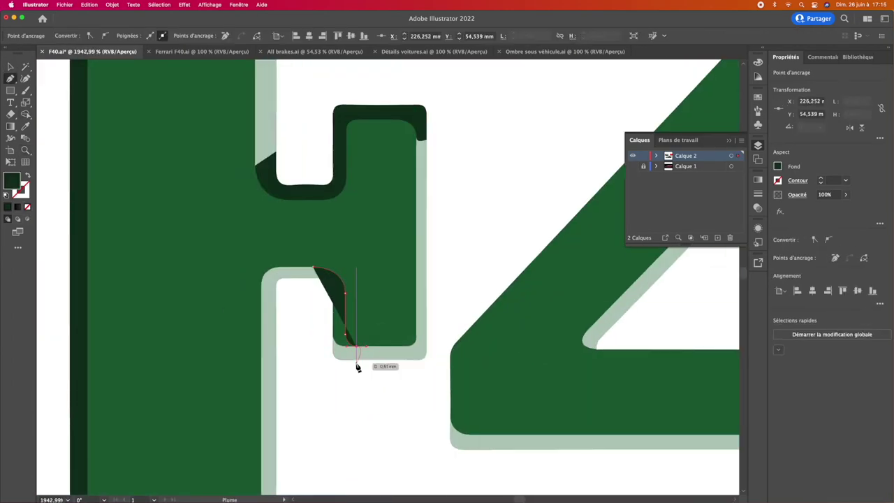
{"action": "key", "text": "Escape"}
Step: Close a dark-green shadow band along the 4's diagonal
{"action": "scroll", "coordinate": [357, 368], "scroll_direction": "down", "scroll_amount": 2}
{"action": "scroll", "coordinate": [335, 258], "scroll_direction": "up", "scroll_amount": 2}
{"action": "scroll", "coordinate": [335, 258], "scroll_direction": "right", "scroll_amount": 2}
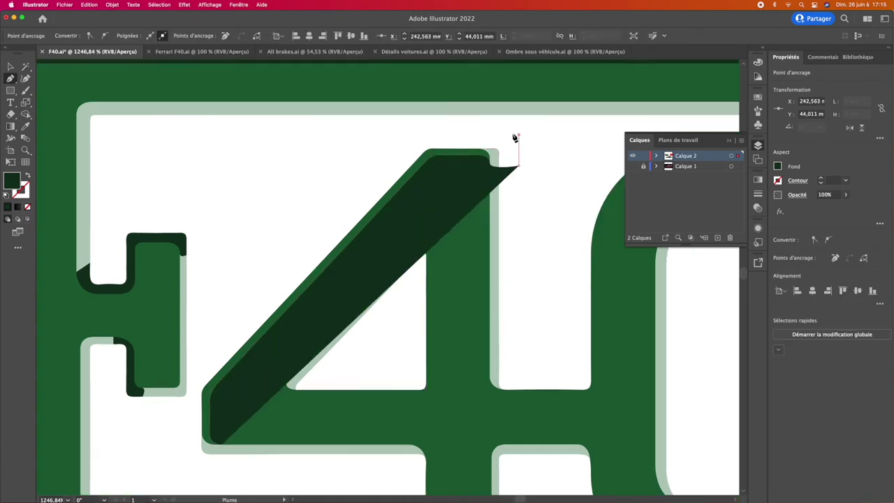
{"action": "left_click", "coordinate": [514, 138]}
{"action": "scroll", "coordinate": [514, 137], "scroll_direction": "down", "scroll_amount": 3}
{"action": "scroll", "coordinate": [220, 454], "scroll_direction": "up", "scroll_amount": 3}
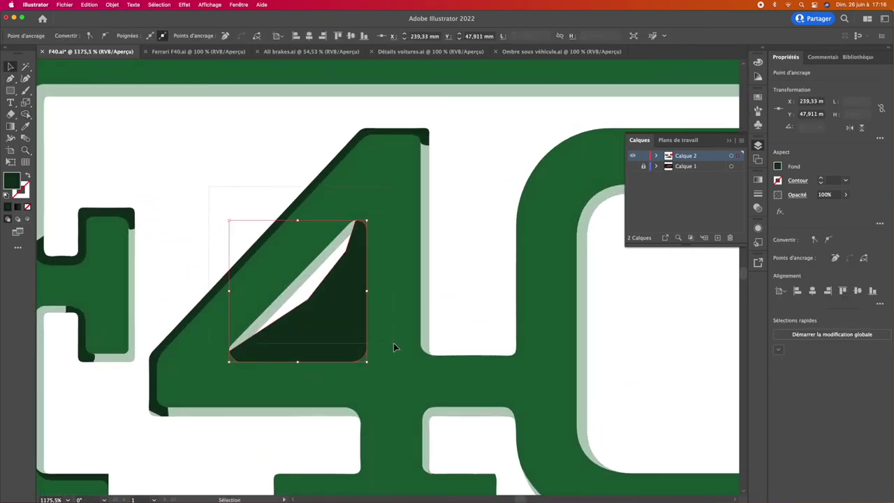
Step: Add a dark shadow shape under the 4's crossbar, undoing and redrawing the first attempt
{"action": "key", "text": "p"}
{"action": "scroll", "coordinate": [332, 280], "scroll_direction": "up", "scroll_amount": 2}
{"action": "scroll", "coordinate": [332, 280], "scroll_direction": "down", "scroll_amount": 3}
{"action": "left_click", "coordinate": [311, 362]}
{"action": "key", "text": "v"}
{"action": "scroll", "coordinate": [403, 302], "scroll_direction": "right", "scroll_amount": 2}
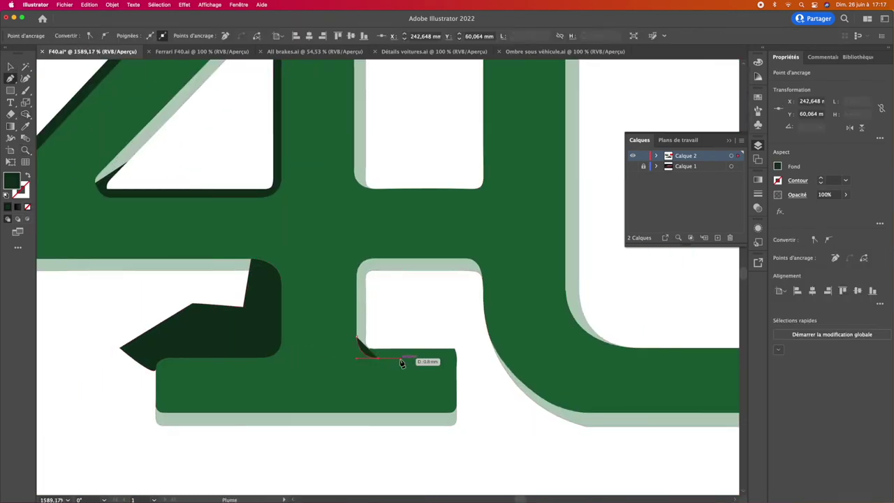
{"action": "scroll", "coordinate": [232, 372], "scroll_direction": "up", "scroll_amount": 2}
{"action": "key", "text": "super+z"}
{"action": "left_click", "coordinate": [363, 226]}
Step: Draw a curved lower-right dark shadow shape from the crossbar's inner corner
{"action": "scroll", "coordinate": [362, 225], "scroll_direction": "right", "scroll_amount": 2}
{"action": "left_click", "coordinate": [395, 317]}
{"action": "left_click_drag", "start_coordinate": [421, 345], "coordinate": [444, 349]}
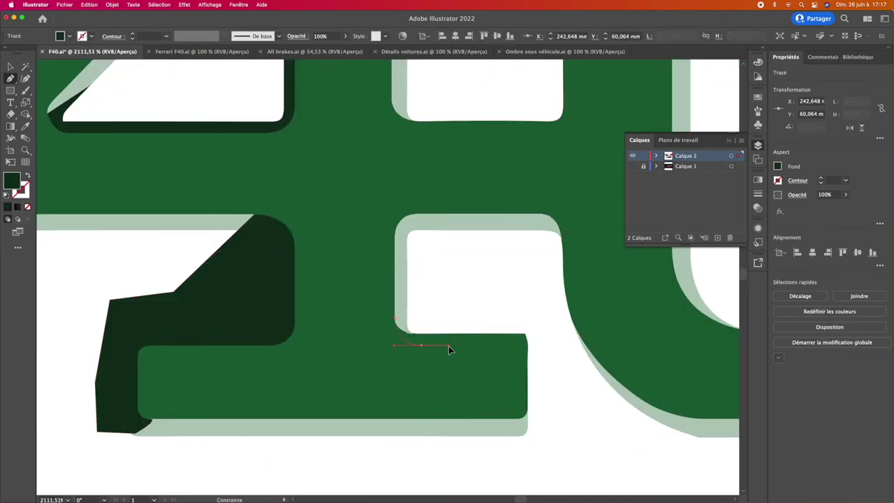
{"action": "left_click", "coordinate": [507, 423]}
{"action": "scroll", "coordinate": [353, 311], "scroll_direction": "up", "scroll_amount": 5}
Step: Draw a curved dark shadow path inside the 0, then zoom out to review
{"action": "left_click", "coordinate": [333, 282]}
{"action": "left_click_drag", "start_coordinate": [450, 154], "coordinate": [555, 153]}
{"action": "scroll", "coordinate": [571, 150], "scroll_direction": "right", "scroll_amount": 5}
{"action": "left_click", "coordinate": [485, 206]}
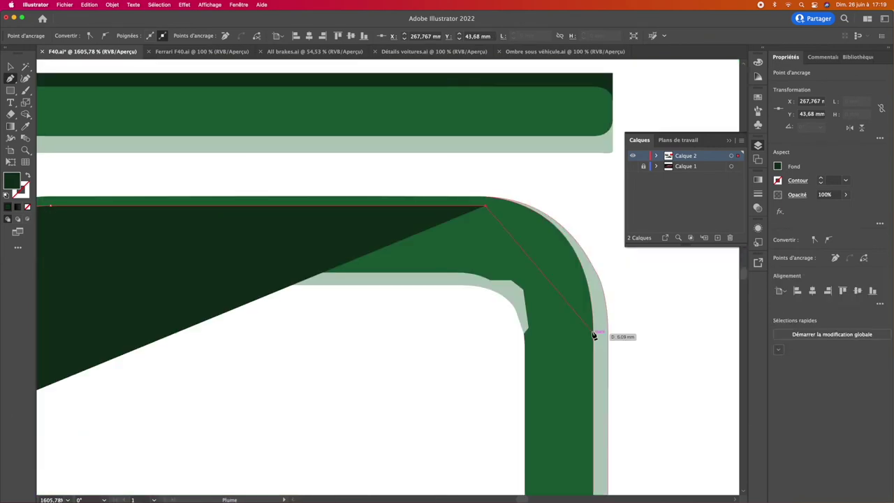
{"action": "scroll", "coordinate": [603, 450], "scroll_direction": "down", "scroll_amount": 3}
{"action": "left_click", "coordinate": [222, 226]}
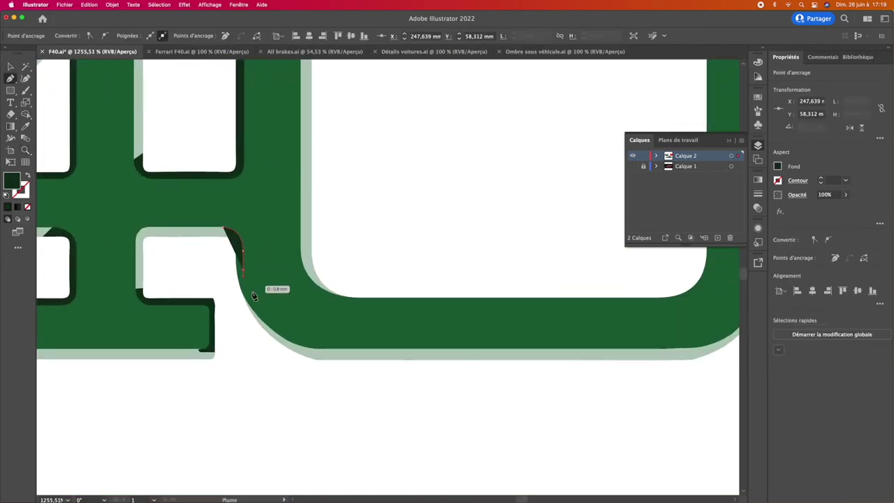
{"action": "scroll", "coordinate": [389, 236], "scroll_direction": "down", "scroll_amount": 5}
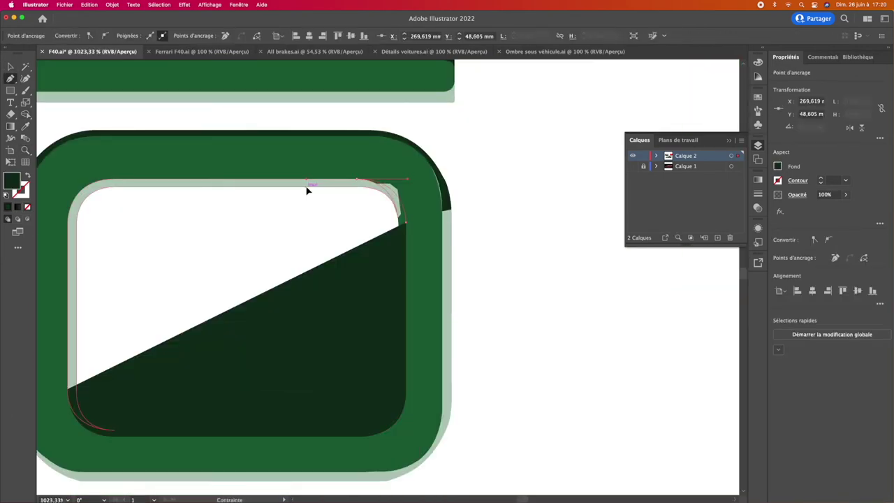
{"action": "key", "text": "z"}
{"action": "scroll", "coordinate": [432, 277], "scroll_direction": "down", "scroll_amount": 4}
{"action": "scroll", "coordinate": [523, 339], "scroll_direction": "down", "scroll_amount": 2}
{"action": "scroll", "coordinate": [472, 335], "scroll_direction": "down", "scroll_amount": 3}
{"action": "key", "text": "v"}
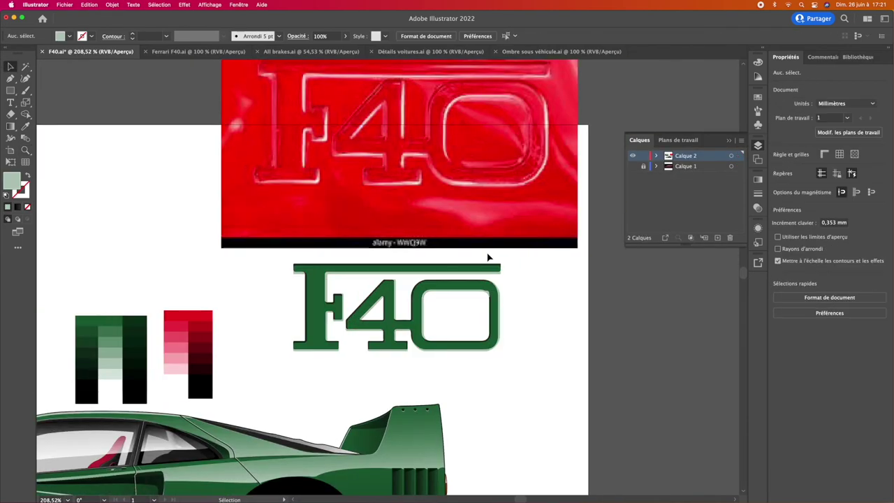
{"action": "scroll", "coordinate": [489, 346], "scroll_direction": "up", "scroll_amount": 5}
{"action": "scroll", "coordinate": [468, 377], "scroll_direction": "up", "scroll_amount": 3}
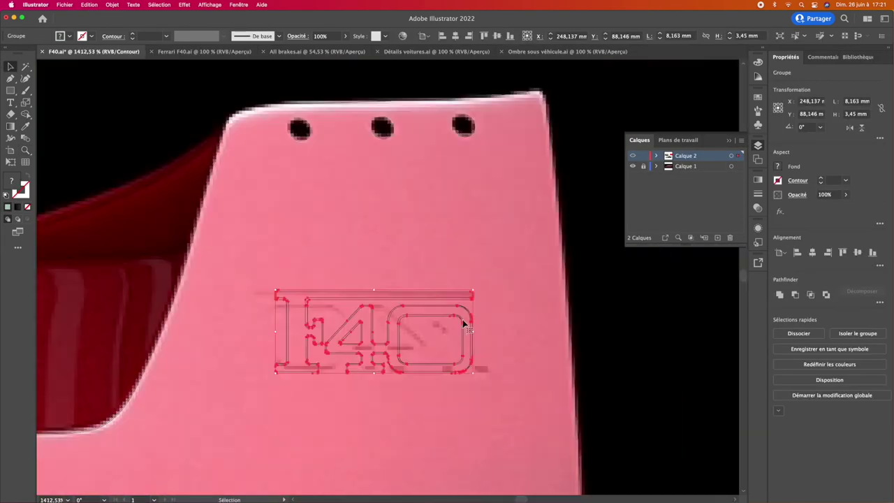
{"action": "left_click", "coordinate": [632, 156]}
{"action": "left_click", "coordinate": [632, 156]}
{"action": "scroll", "coordinate": [532, 396], "scroll_direction": "down", "scroll_amount": 10}
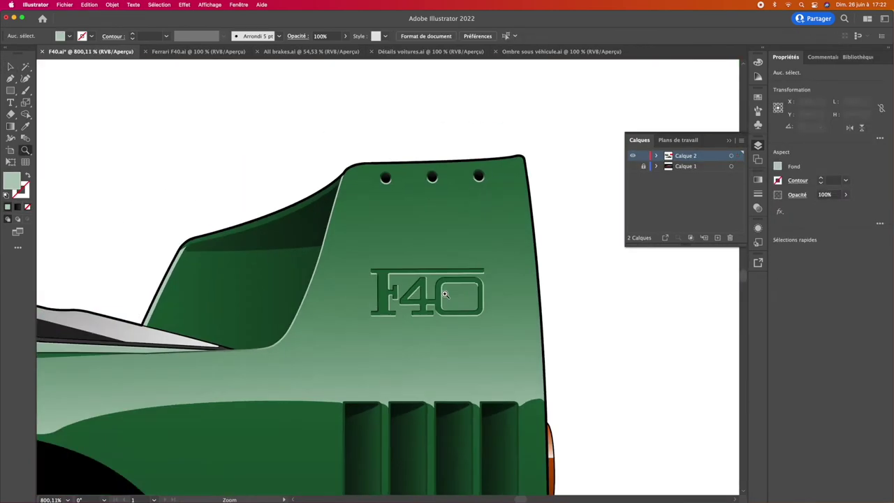
{"action": "scroll", "coordinate": [654, 311], "scroll_direction": "up", "scroll_amount": 3}
{"action": "right_click", "coordinate": [498, 339]}
{"action": "left_click", "coordinate": [538, 351]}
{"action": "scroll", "coordinate": [499, 255], "scroll_direction": "up", "scroll_amount": 3}
{"action": "scroll", "coordinate": [481, 182], "scroll_direction": "up", "scroll_amount": 4}
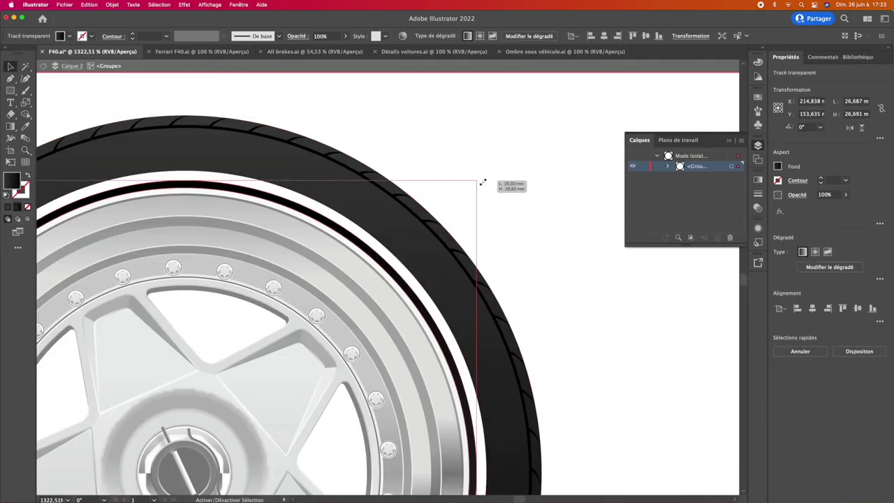
{"action": "key", "text": "Escape"}
{"action": "scroll", "coordinate": [598, 98], "scroll_direction": "down", "scroll_amount": 5}
{"action": "scroll", "coordinate": [166, 234], "scroll_direction": "down", "scroll_amount": 3}
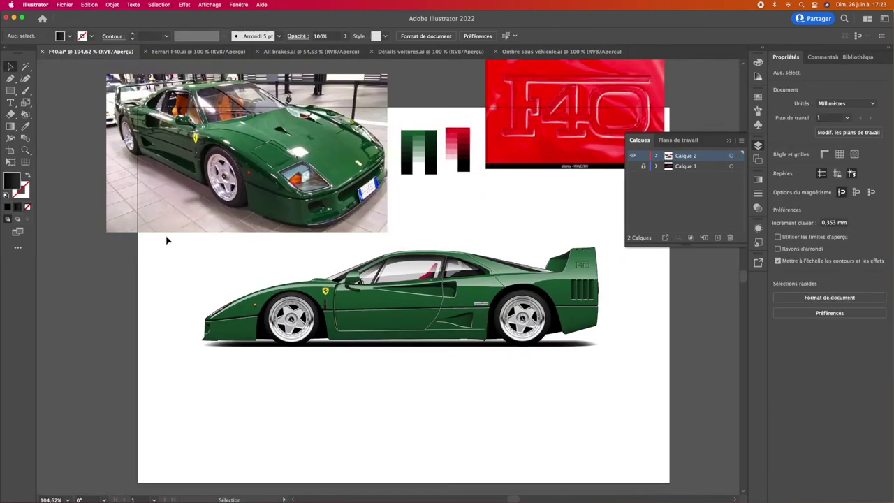
{"action": "scroll", "coordinate": [576, 357], "scroll_direction": "up", "scroll_amount": 1}
{"action": "left_click", "coordinate": [319, 210]}
{"action": "scroll", "coordinate": [319, 209], "scroll_direction": "up", "scroll_amount": 3}
{"action": "scroll", "coordinate": [335, 309], "scroll_direction": "up", "scroll_amount": 2}
{"action": "scroll", "coordinate": [475, 343], "scroll_direction": "up", "scroll_amount": 3}
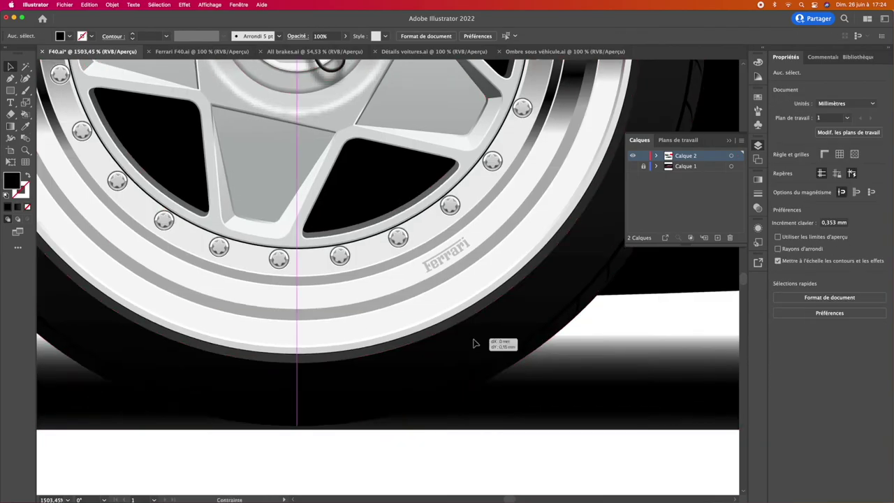
{"action": "scroll", "coordinate": [402, 421], "scroll_direction": "down", "scroll_amount": 1}
{"action": "scroll", "coordinate": [416, 268], "scroll_direction": "down", "scroll_amount": 8}
{"action": "scroll", "coordinate": [281, 310], "scroll_direction": "up", "scroll_amount": 4}
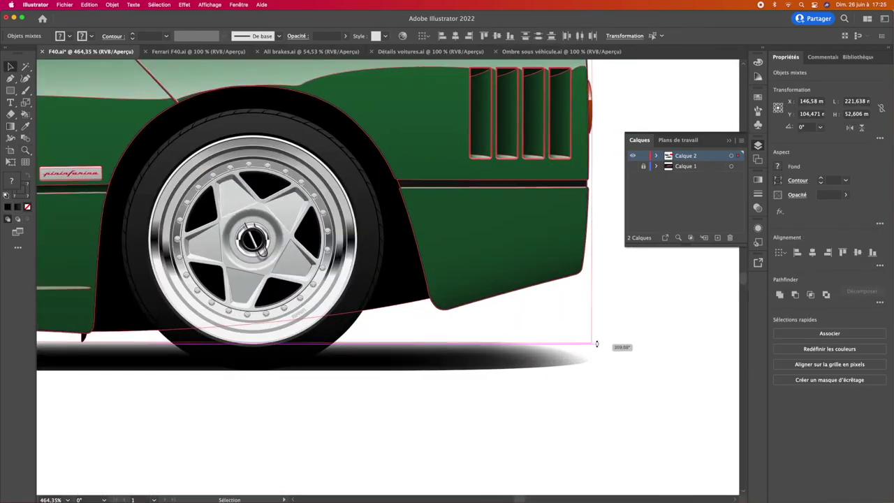
{"action": "scroll", "coordinate": [281, 309], "scroll_direction": "down", "scroll_amount": 4}
{"action": "scroll", "coordinate": [314, 279], "scroll_direction": "up", "scroll_amount": 6}
{"action": "scroll", "coordinate": [429, 185], "scroll_direction": "down", "scroll_amount": 3}
{"action": "left_click", "coordinate": [379, 334]}
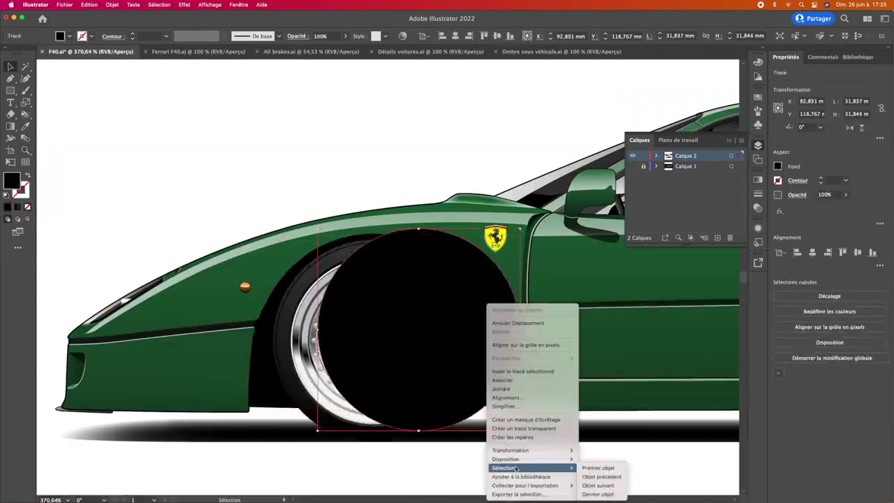